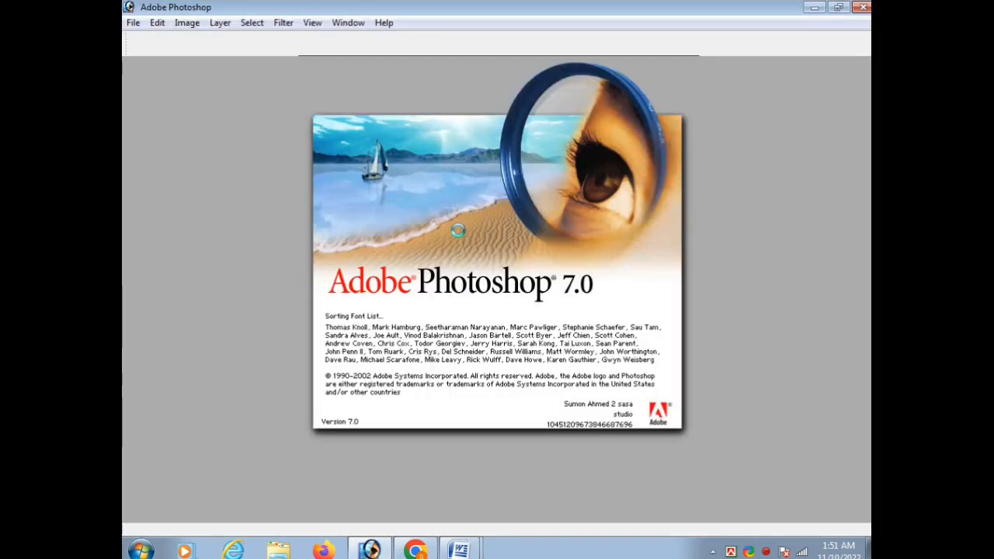
Create a new white A4 document, 210 x 297 mm at 300 pixels/inch in RGB Color.
key(ctrl+n)
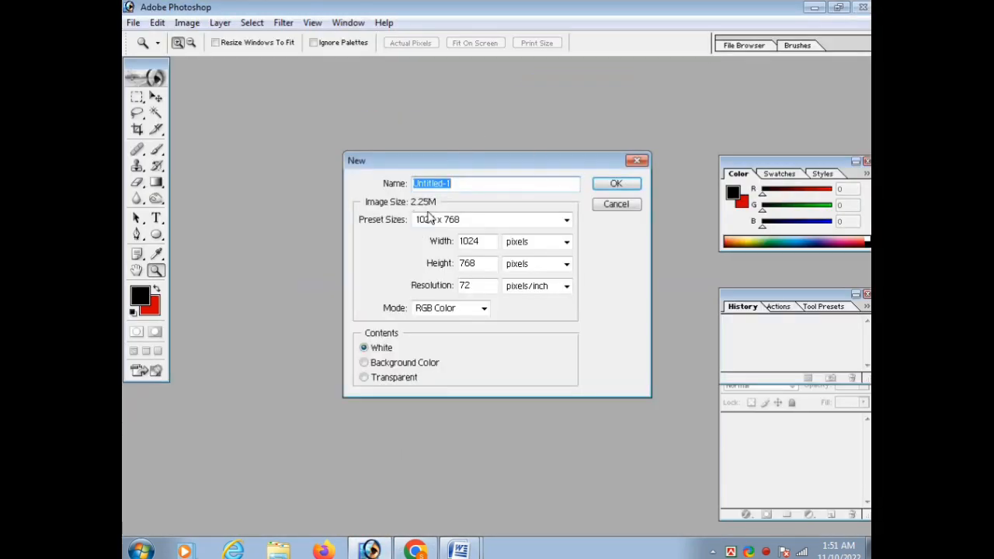
click(428, 219)
scroll(432, 310, up, 1)
click(432, 324)
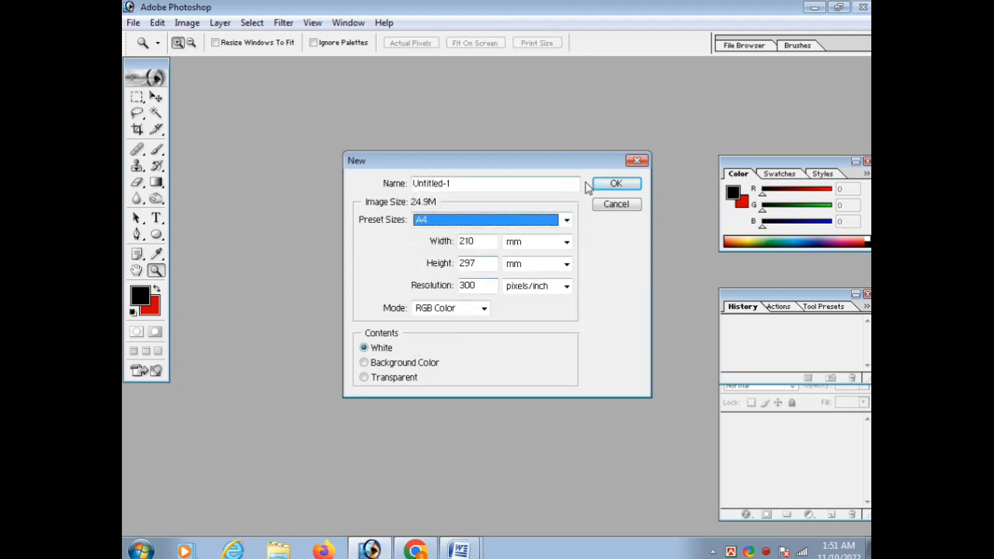
click(615, 184)
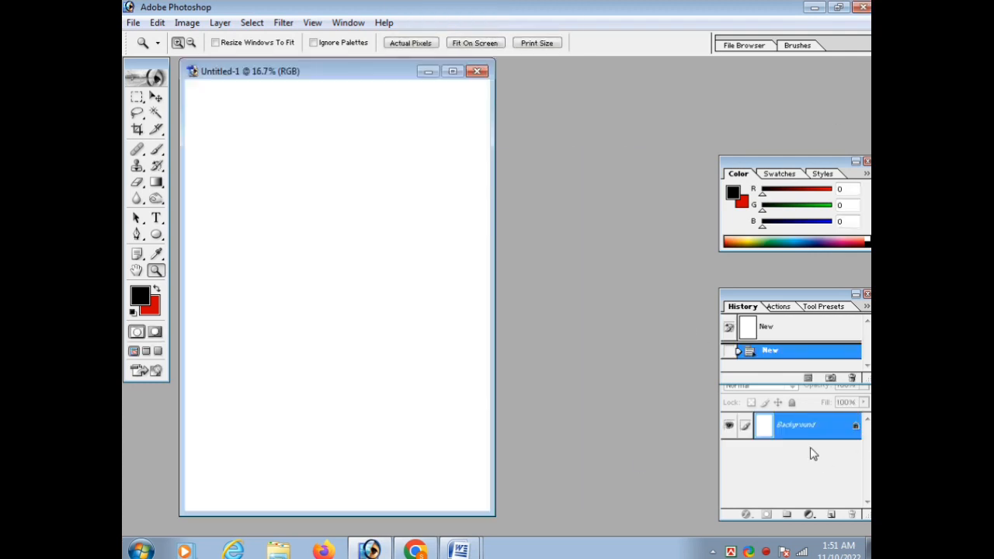
Convert the locked background into an editable layer and maximize the document window.
double_click(832, 428)
click(613, 253)
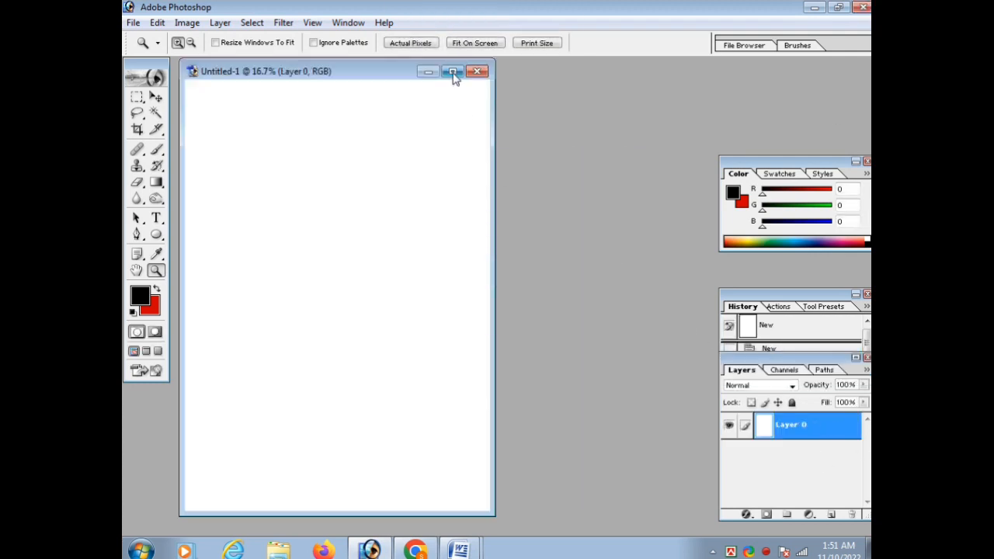
click(453, 72)
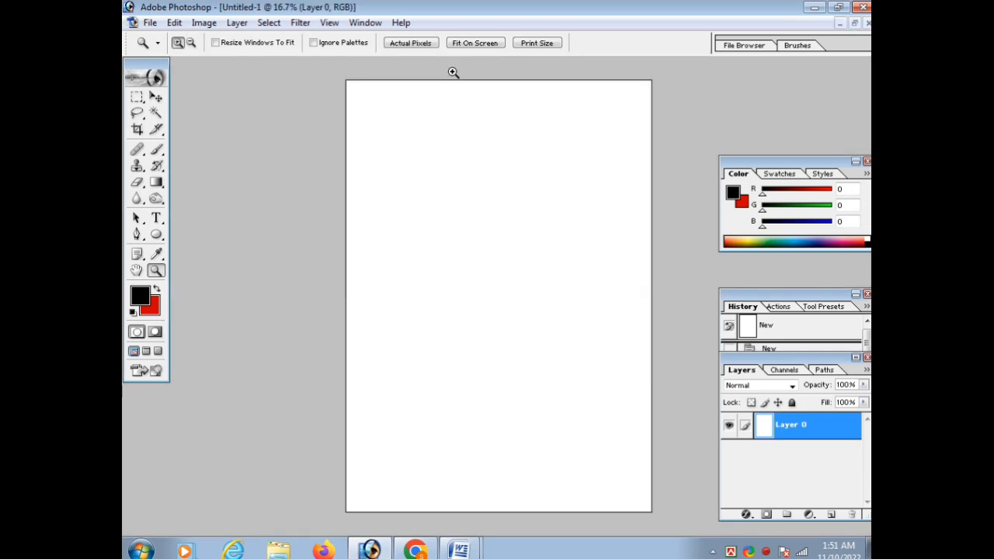
Add a new layer and start a text line in the page's upper-left area.
click(832, 515)
key(t)
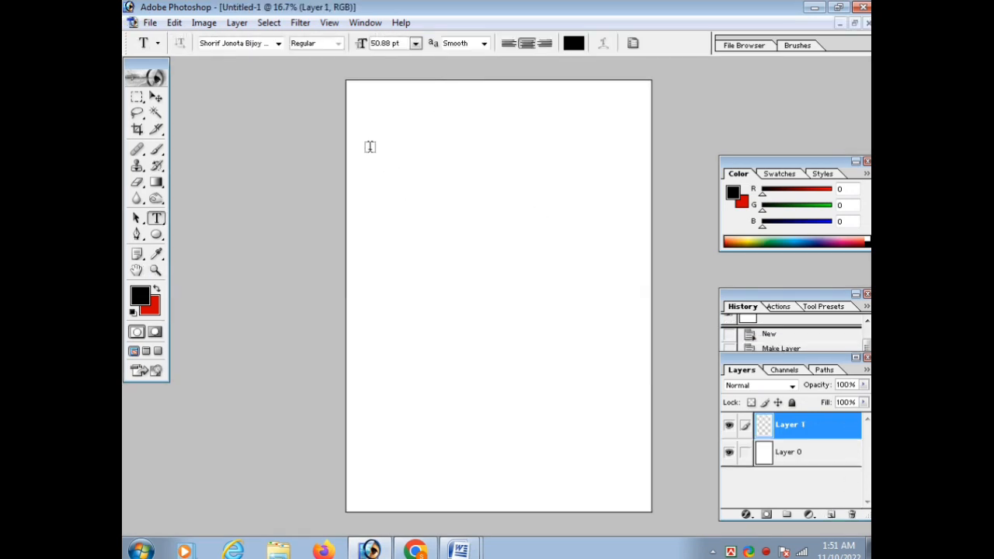
click(388, 154)
text(ফস)
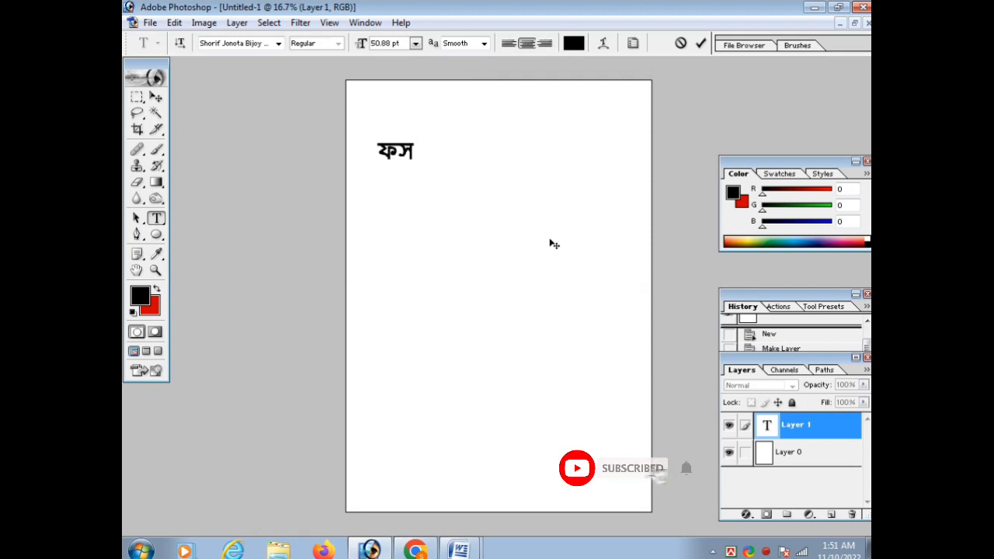
key(BackSpace)
key(BackSpace)
key(ctrl+alt+b)
text(িু)
key(BackSpace)
key(BackSpace)
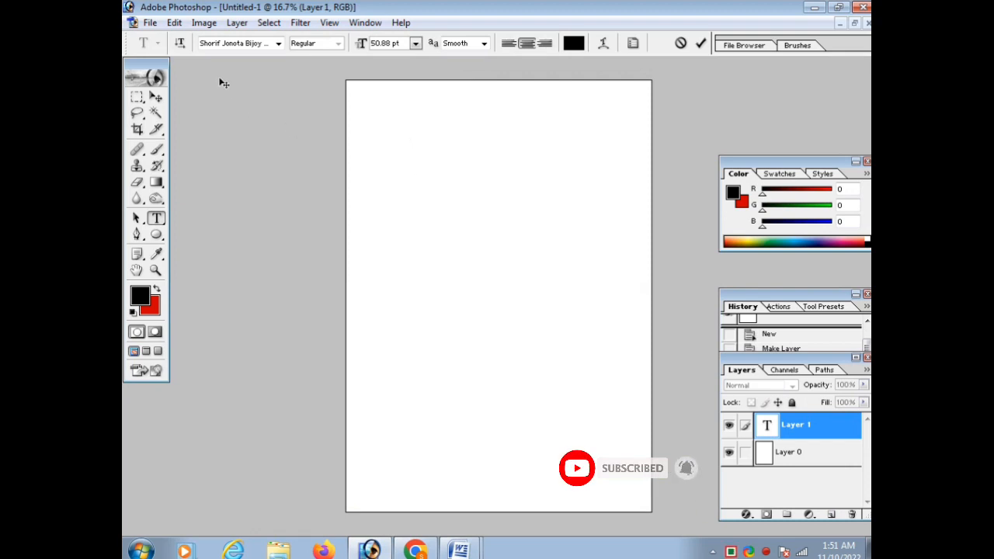
Set the font to SutonnyMJ and enter the heading text "শিক্ষা প্রগতি".
click(220, 45)
text(U)
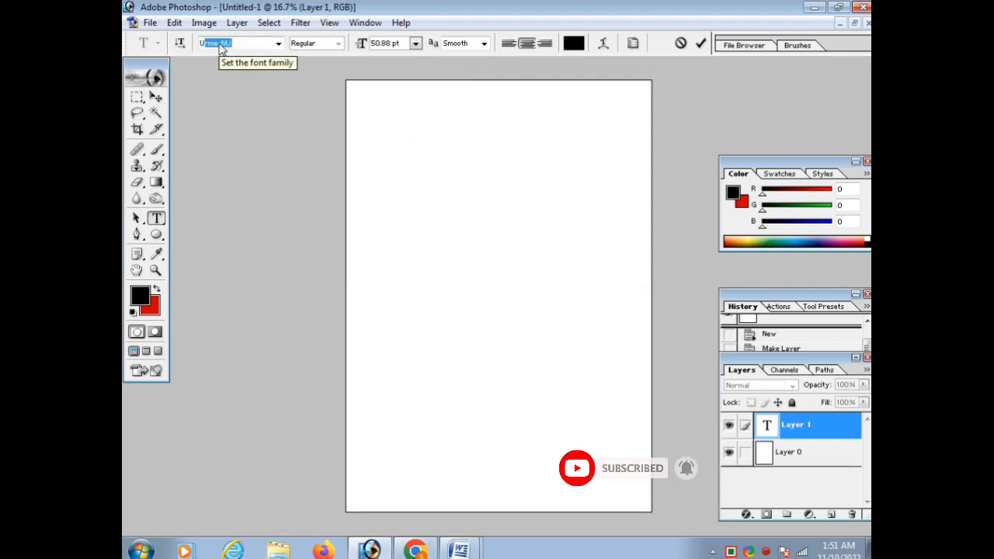
text(SutonnyMJ)
key(Return)
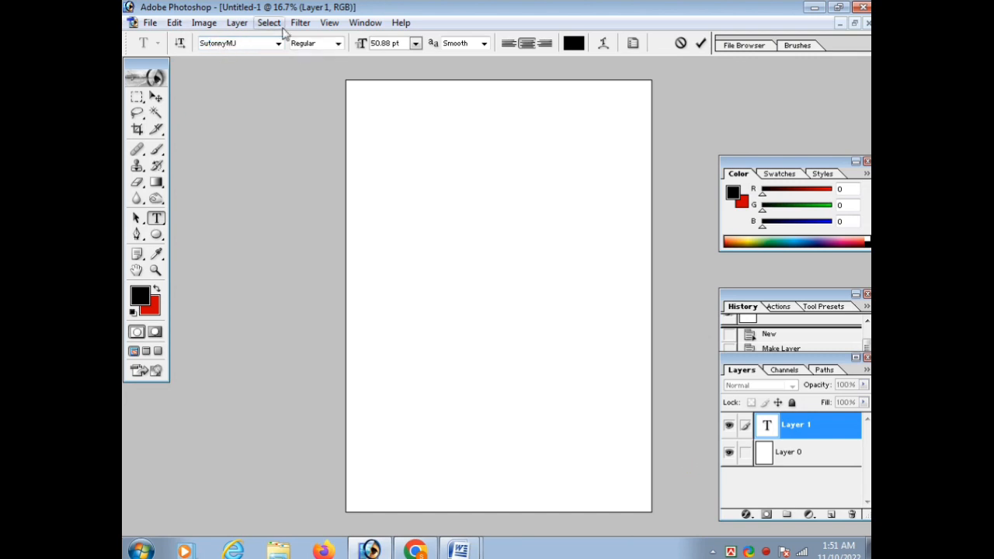
text(শিক্ষা)
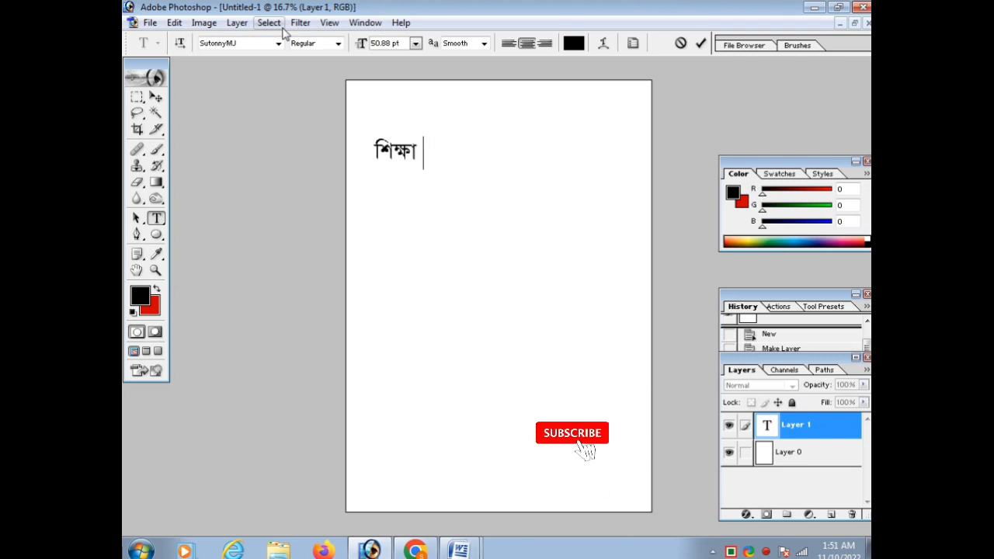
text(প্রগতি)
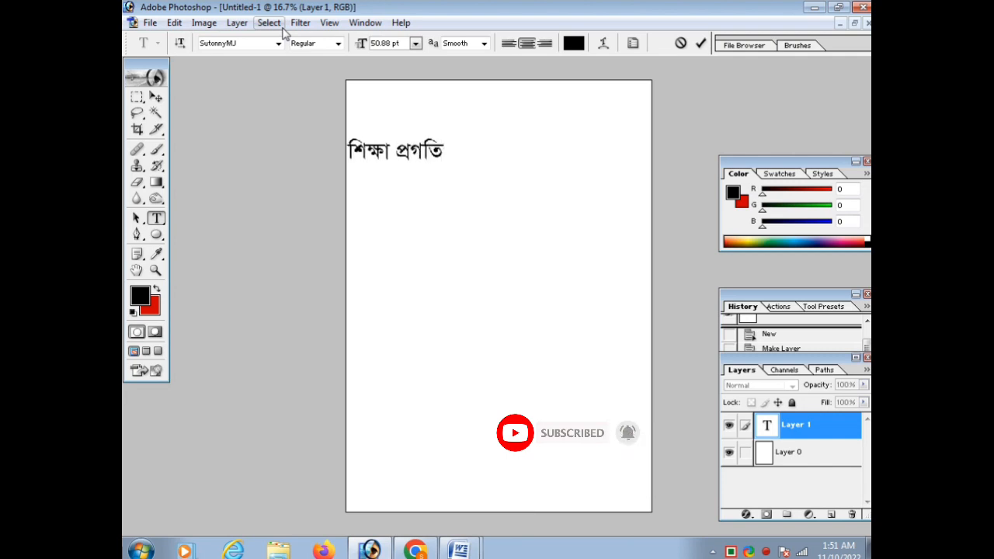
key(ctrl+Return)
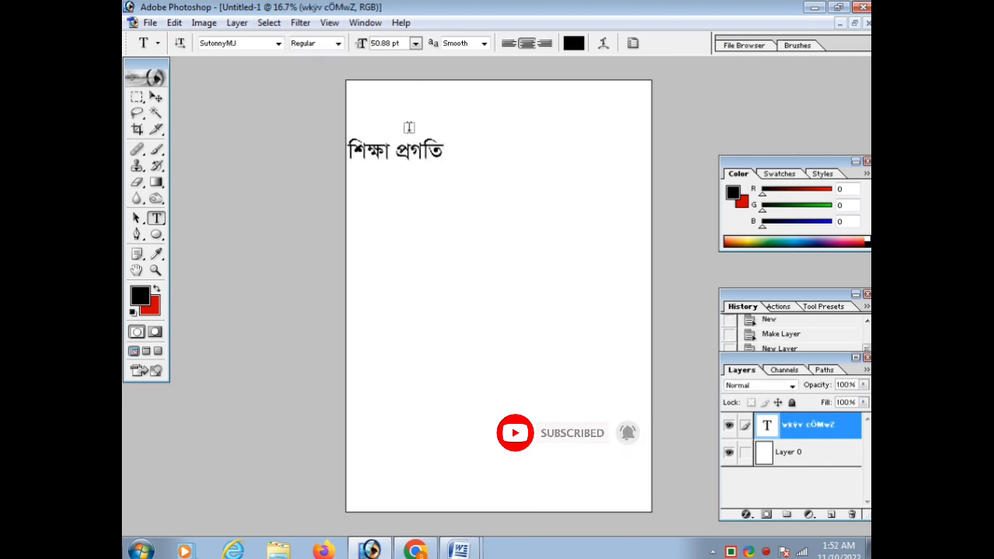
Move the heading to the page's top centre and insert a wide gap of spaces between its two words.
key(ctrl+t)
drag(423, 152, 503, 125)
key(Return)
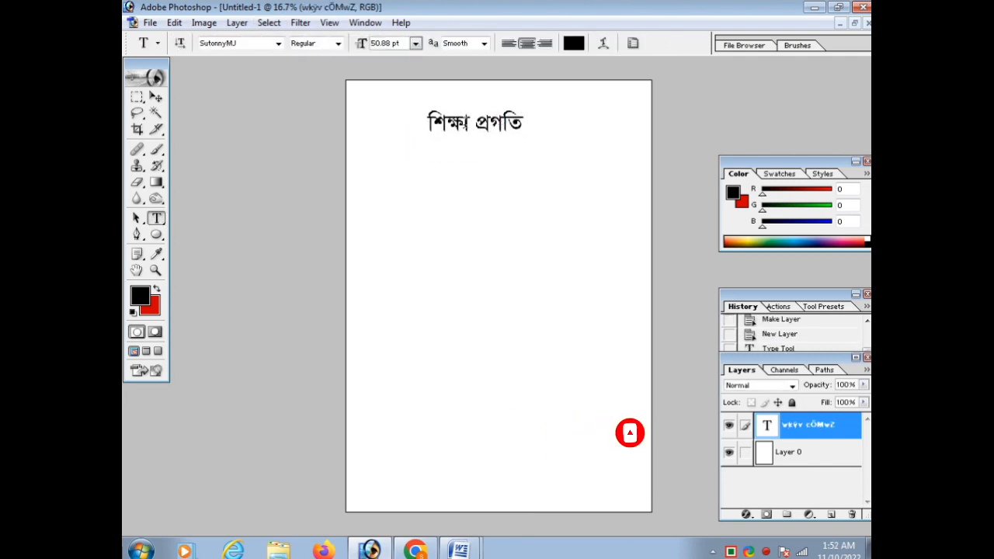
click(475, 126)
key(ctrl+Return)
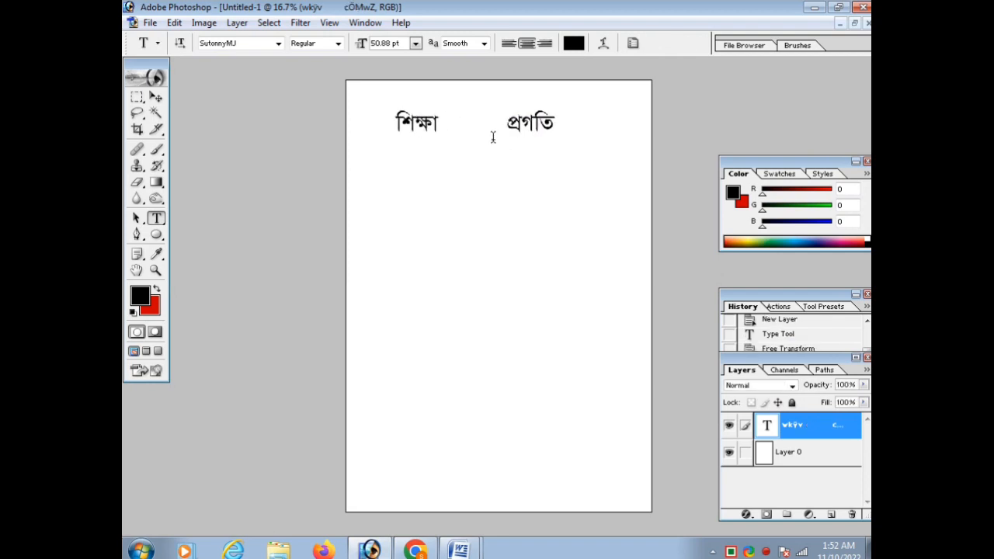
Set the heading text's font size to 14 pt.
key(u)
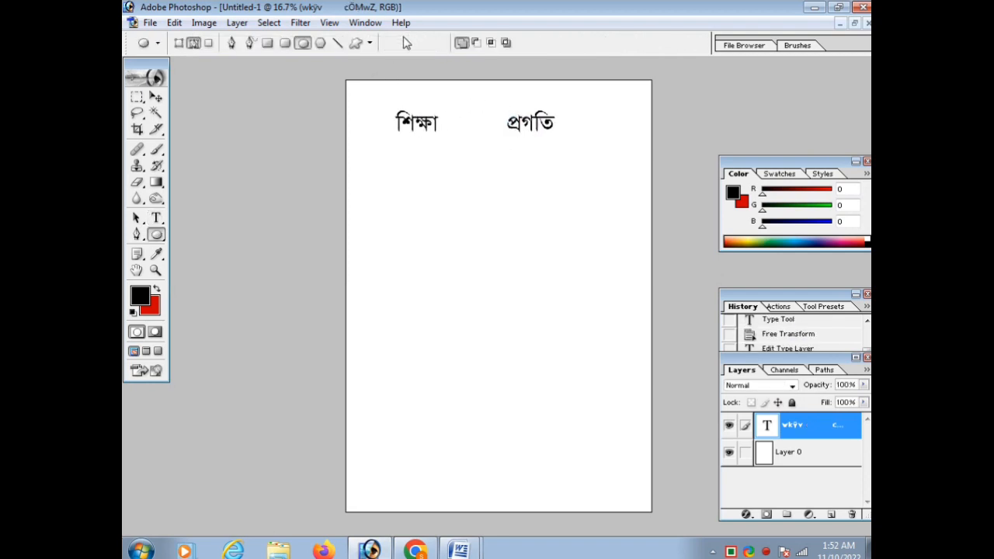
text(t)
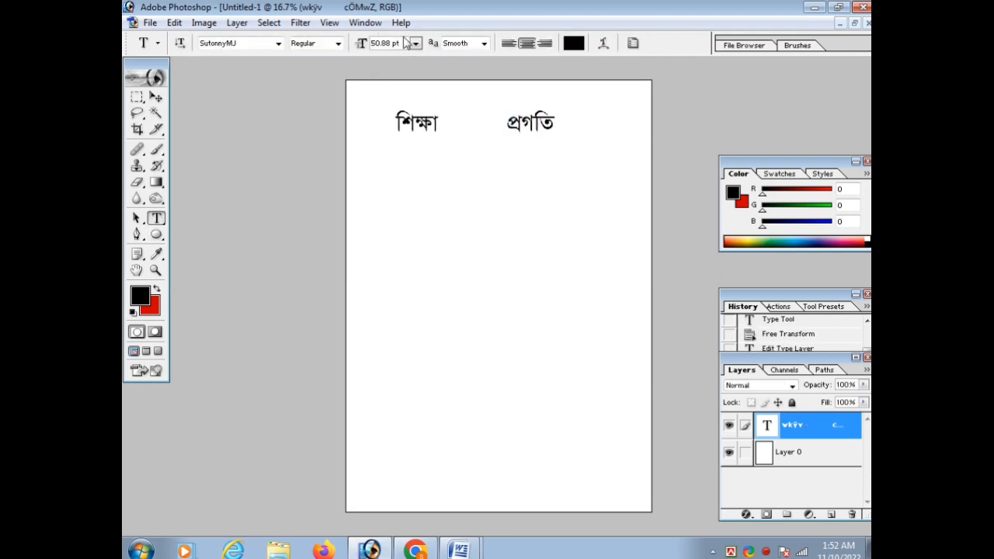
text(14)
key(Return)
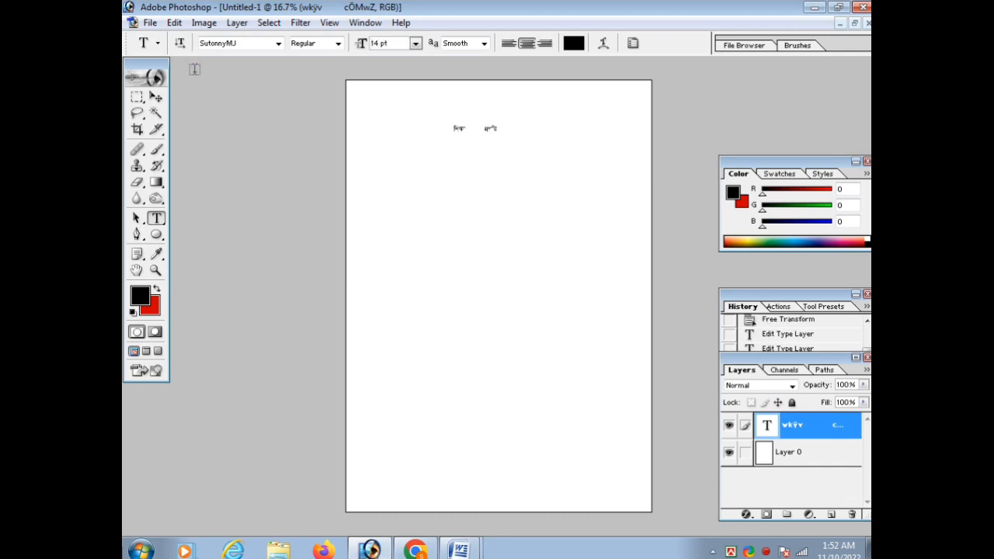
Add more spaces between "শিক্ষা" and "প্রগতি" to spread them toward opposite sides of the page.
ctrl+click(497, 147)
click(467, 128)
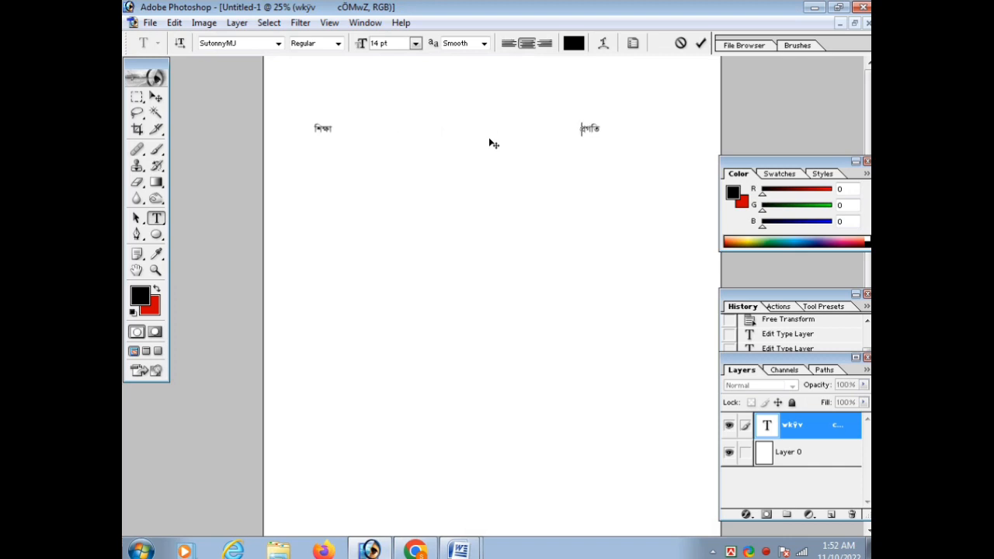
key(ctrl+Return)
Reposition the heading line with Free Transform, shifting it right and up toward the page's top edge.
key(ctrl+minus)
key(ctrl+t)
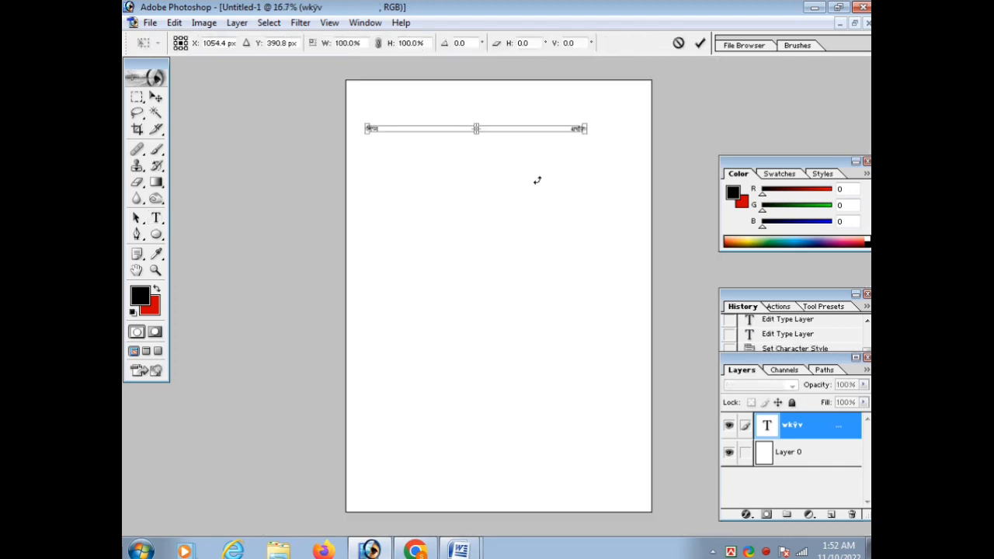
key(Right)
key(Right)
key(Right)
key(Right)
key(Right)
key(Right)
key(Right)
key(Right)
key(Right)
key(Right)
key(Right)
key(Right)
key(Right)
key(Right)
key(Right)
key(Right)
key(Right)
key(Right)
key(Right)
key(Right)
key(Right)
key(Right)
key(Right)
key(Right)
key(Right)
key(Right)
key(Right)
key(Right)
key(Right)
key(Right)
key(Right)
key(Right)
key(Right)
key(Right)
key(Right)
key(Right)
key(Up)
key(Up)
key(Up)
key(Up)
key(Up)
key(Up)
key(Up)
key(Up)
key(Up)
key(Up)
key(Up)
key(Up)
key(Up)
key(Up)
key(Up)
key(Up)
key(Up)
key(Up)
key(Up)
key(Up)
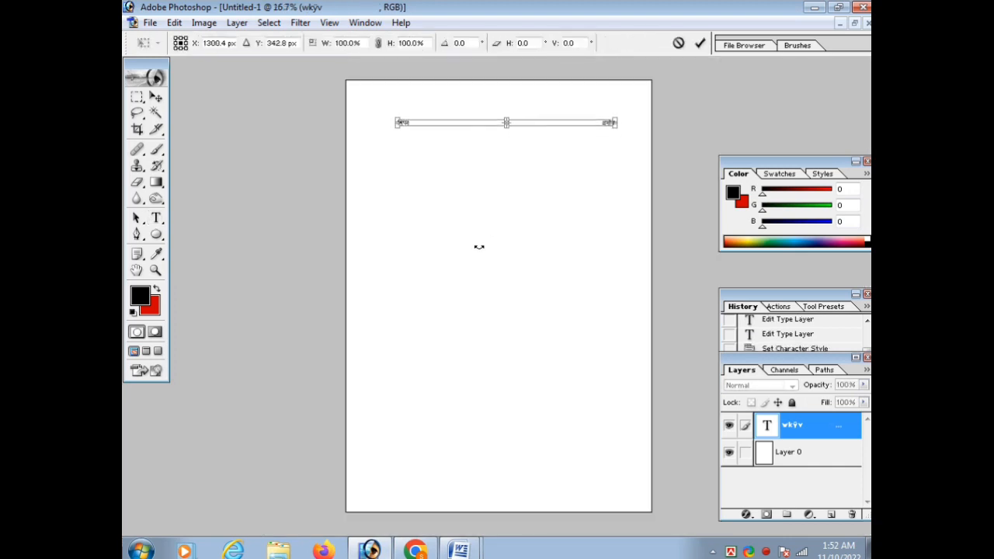
key(Left)
key(Down)
key(Down)
key(Down)
key(Down)
key(Down)
key(Down)
key(Down)
key(Down)
key(Down)
key(Down)
key(Down)
key(Down)
key(Down)
key(Down)
key(Down)
key(Down)
key(Down)
key(Down)
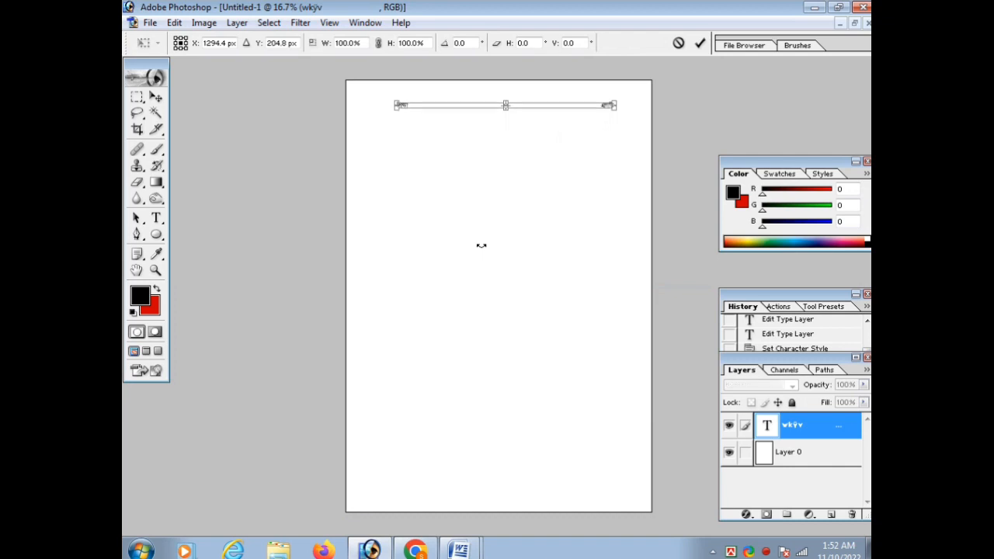
key(Left)
key(Left)
key(Left)
key(Return)
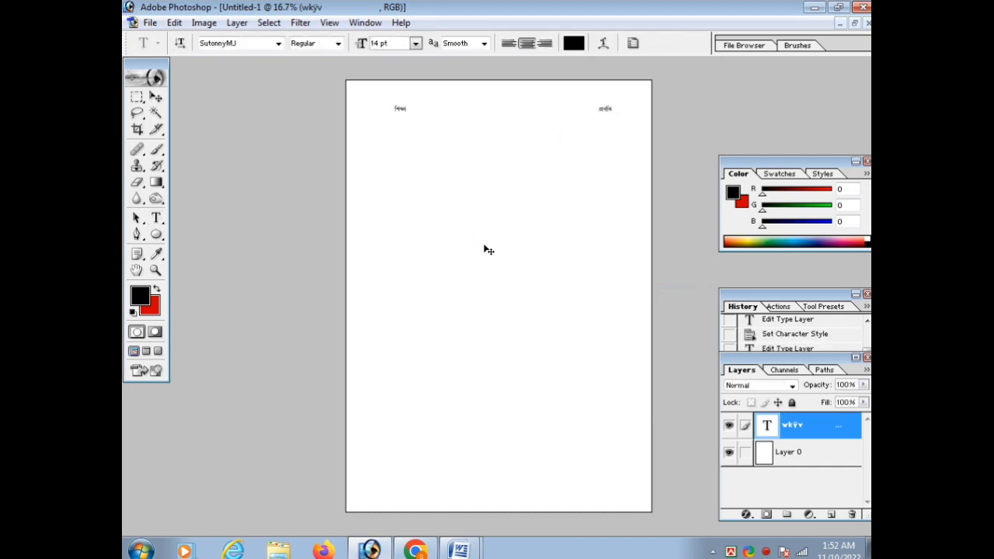
Fine-tune the heading line's position with Free Transform to about X 1252 px, Y 175 px.
key(ctrl+t)
key(Left)
key(Left)
key(Up)
key(Up)
key(Up)
key(Up)
key(Up)
key(Up)
key(Up)
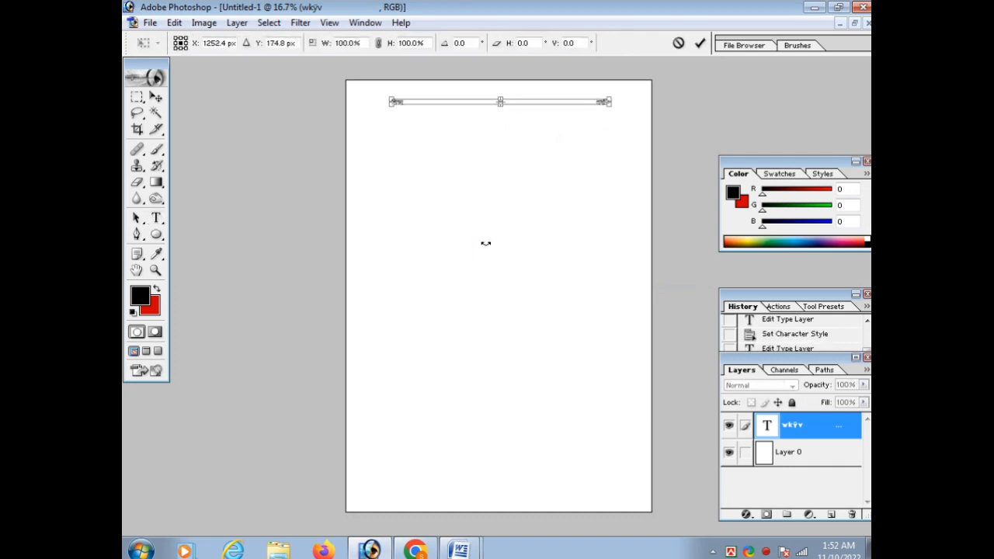
key(Return)
Add a separate text line "বিসমিল্লাহির রাহমানির রাহিম" below the heading in SutonnyMJ 14 pt.
key(ctrl+equal)
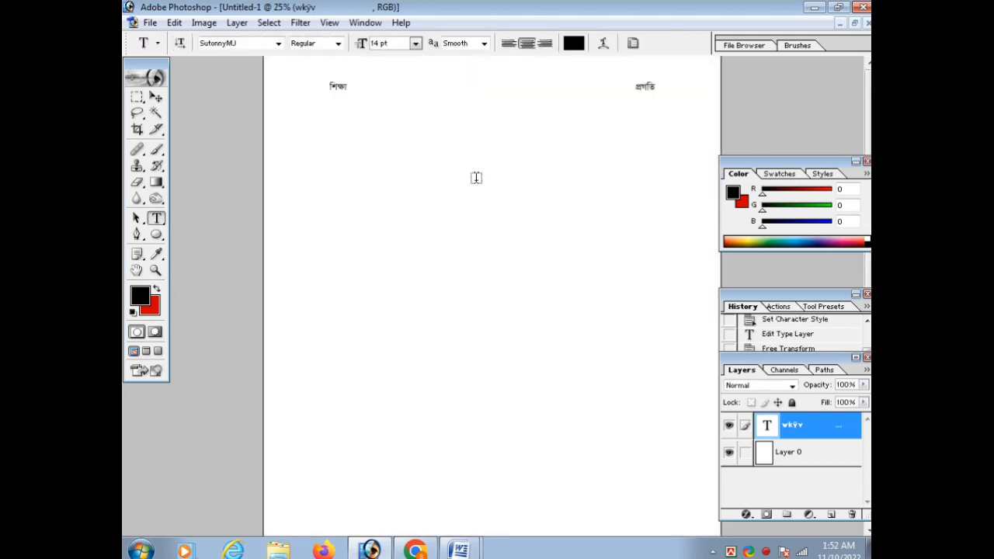
click(407, 182)
key(ctrl+Return)
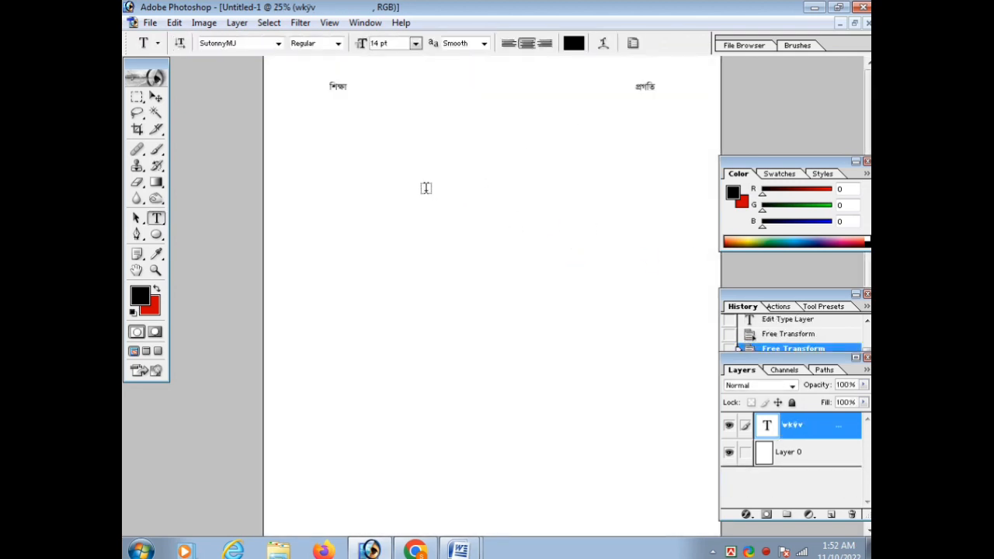
click(398, 168)
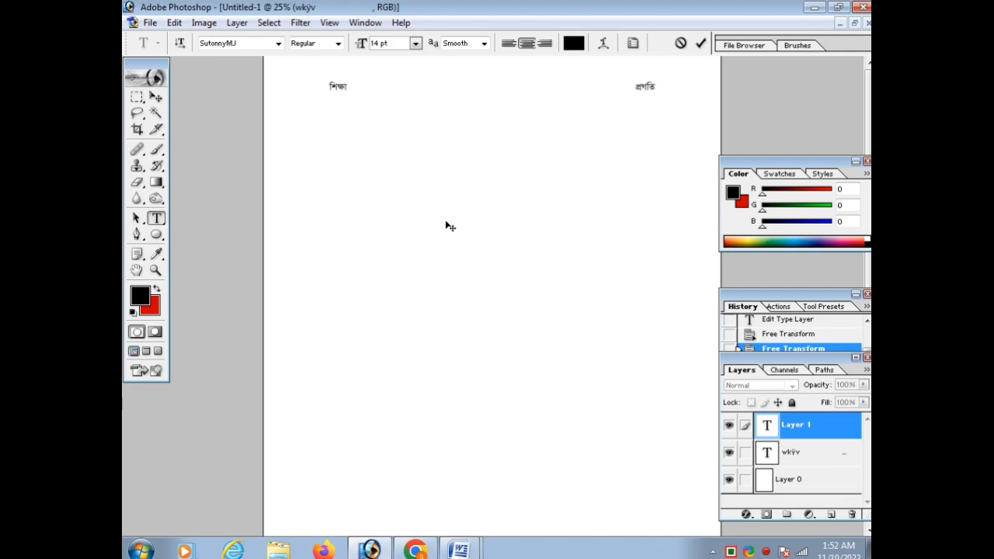
text(বিসমিল্লাহির রাহমানি)
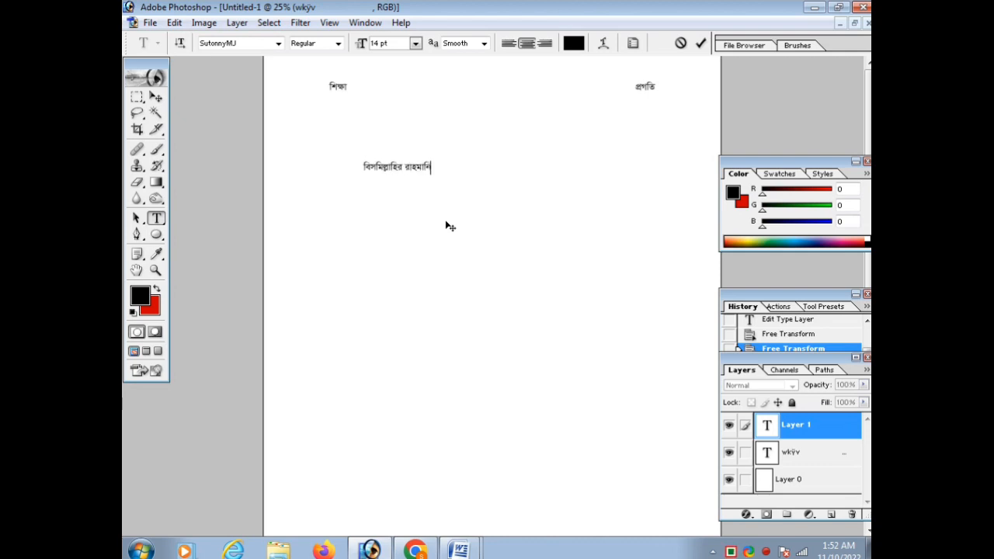
text(র রািng)
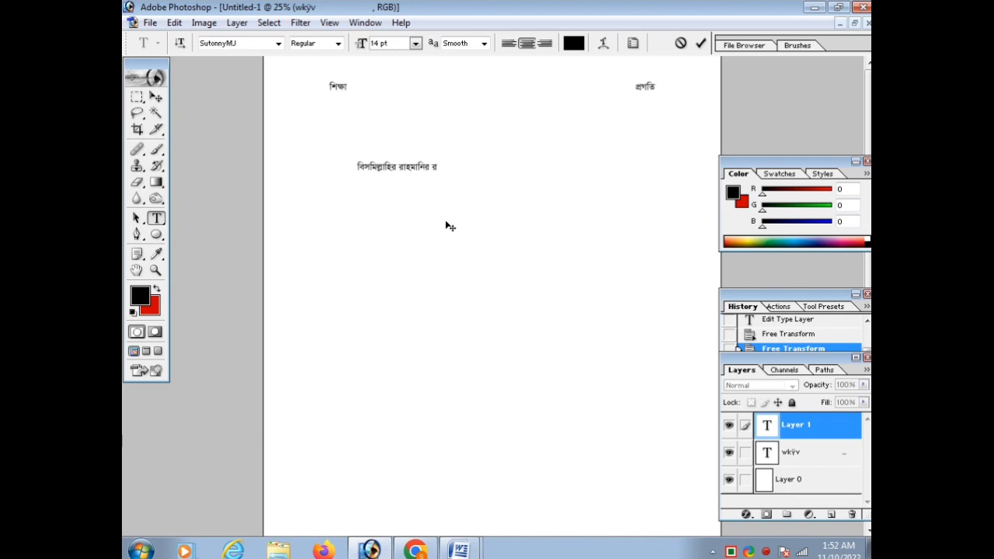
key(ctrl+Return)
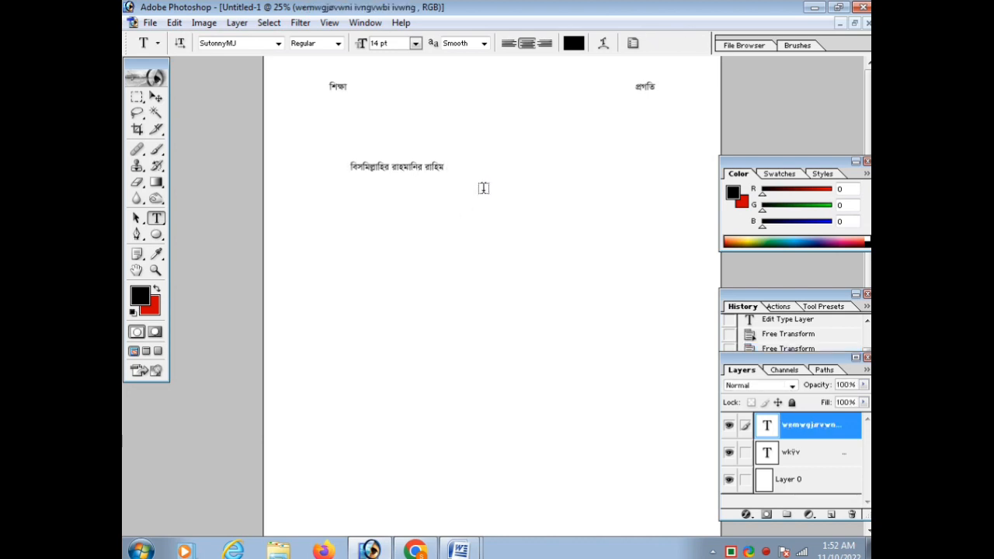
key(ctrl+t)
key(Escape)
key(i)
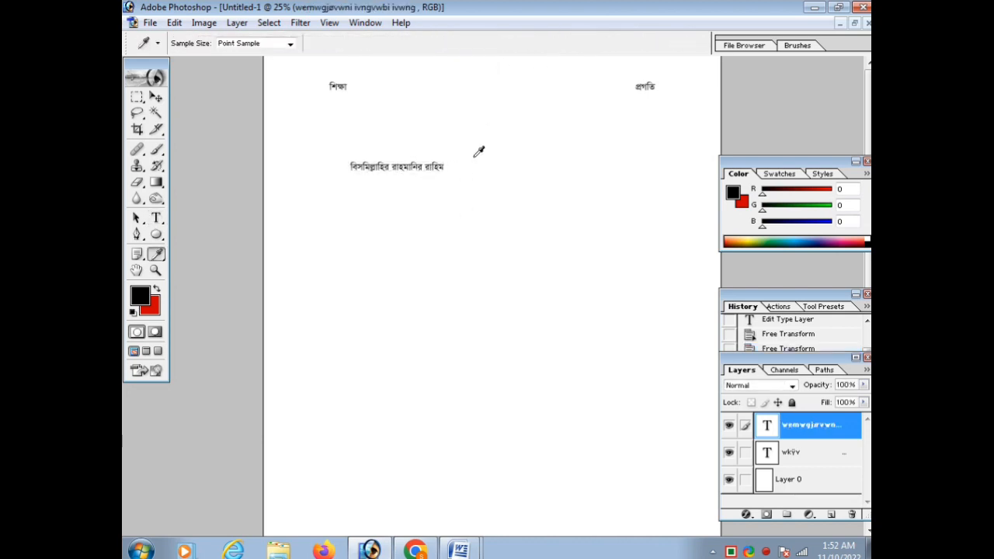
Move the "বিসমিল্লাহির রাহমানির রাহিম" line to the top centre, just below the heading, leaving the white page layer in place.
key(v)
drag(443, 168, 525, 167)
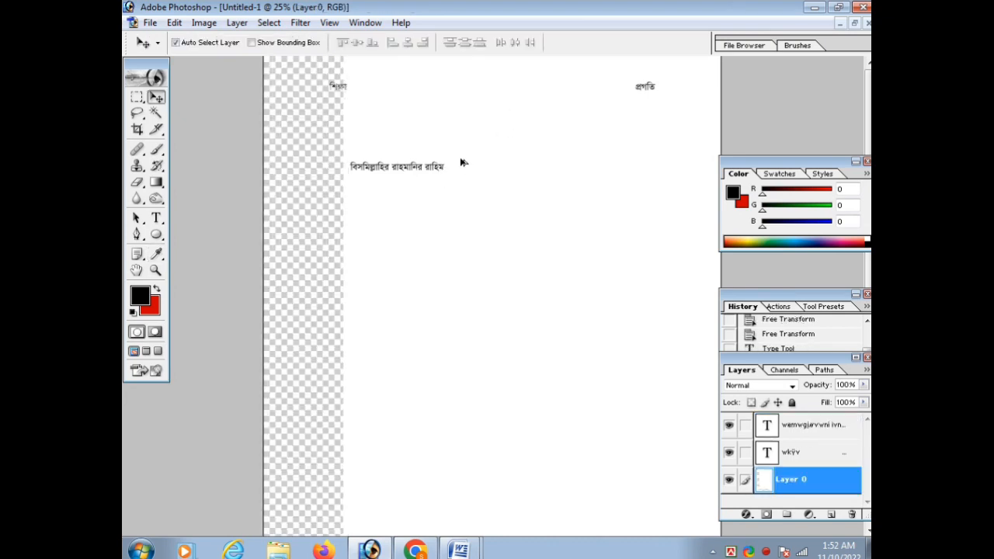
key(ctrl+z)
drag(439, 170, 529, 107)
key(ctrl+minus)
Nudge the "বিসমিল্লাহির রাহমানির রাহিম" line with Free Transform to about X 1272 px, Y 247 px.
key(ctrl+t)
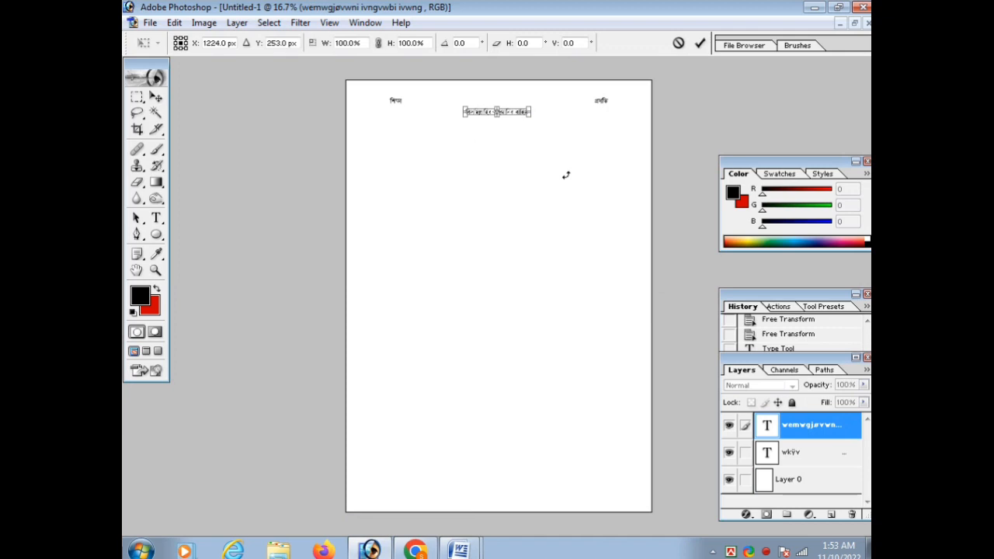
key(Right)
key(Right)
key(Right)
key(Right)
key(Right)
key(Right)
key(Right)
key(Right)
key(Right)
key(Left)
key(Left)
key(Up)
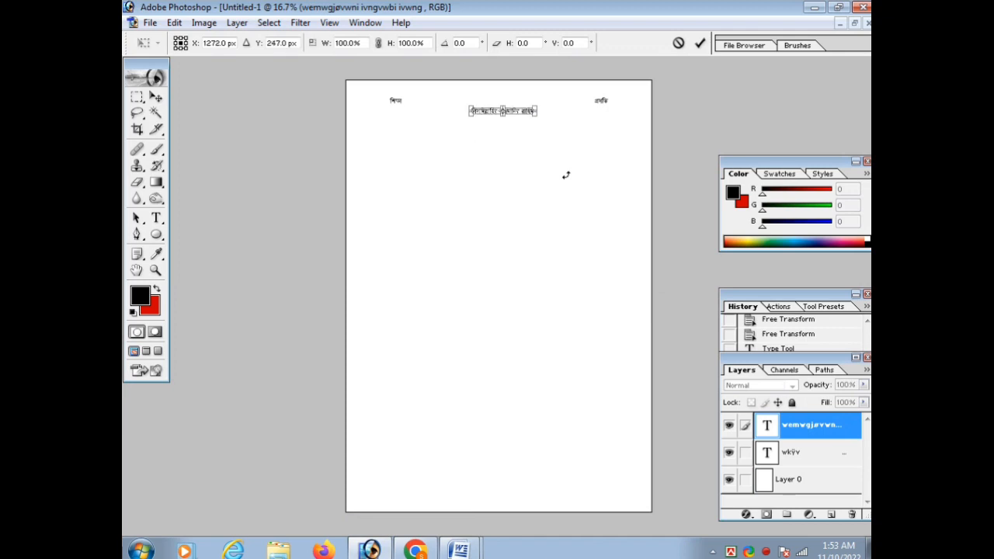
key(Return)
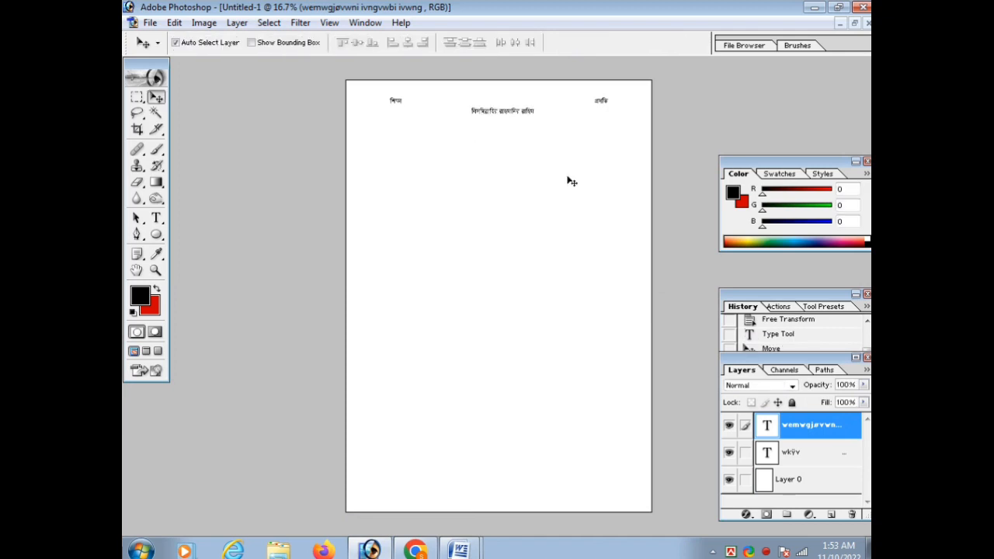
Move the "বিসমিল্লাহির রাহমানির রাহিম" line above the শিক্ষা–প্রগতি line with Free Transform, to about X 1266 px, Y 73 px.
key(ctrl+t)
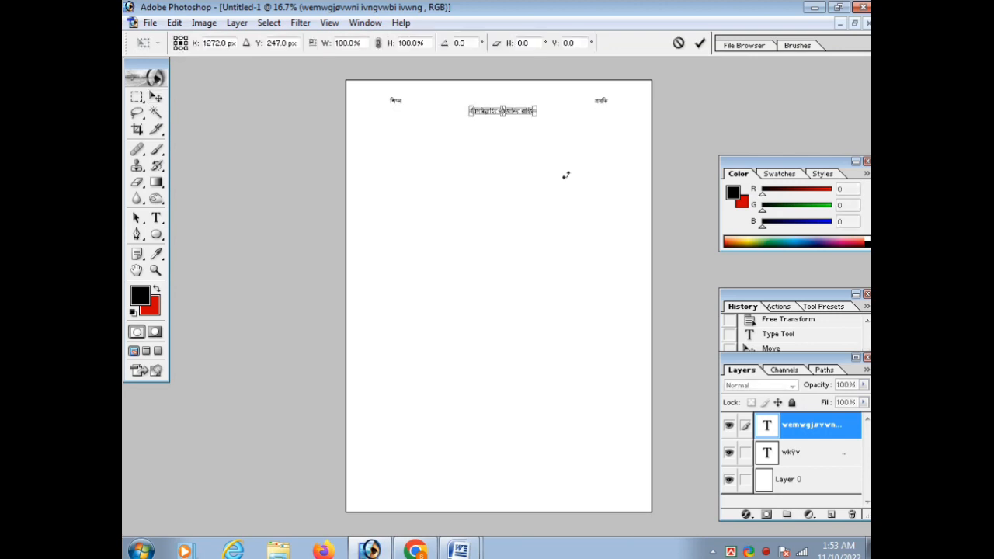
key(shift+Up)
key(shift+Up)
key(shift+Up)
key(shift+Up)
key(shift+Up)
key(shift+Up)
key(shift+Up)
key(shift+Up)
key(shift+Up)
key(shift+Up)
key(shift+Up)
key(shift+Up)
key(shift+Up)
key(shift+Up)
key(shift+Up)
key(shift+Up)
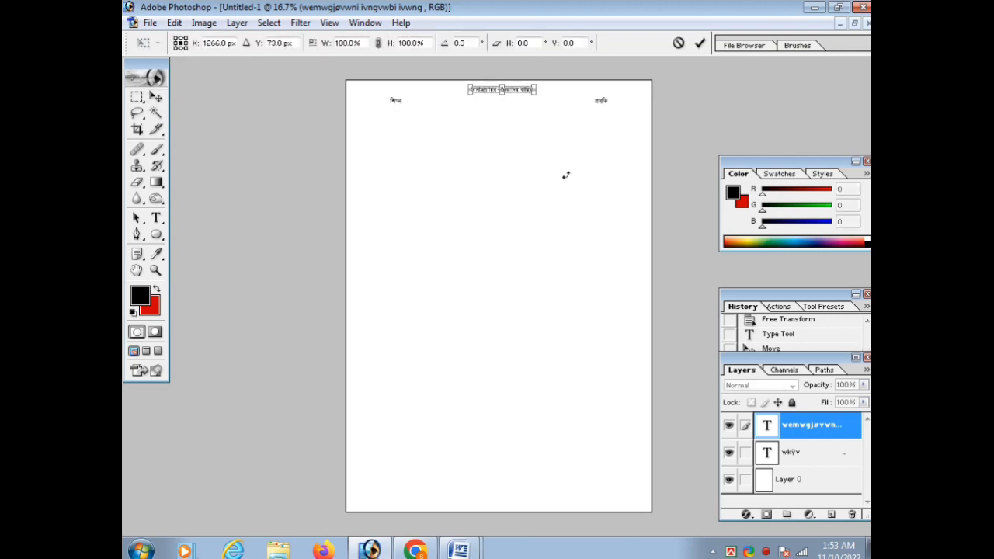
key(Return)
Adjust the শিক্ষা–প্রগতি line's position with Free Transform to about X 1244 px, Y 167 px.
ctrl+click(615, 114)
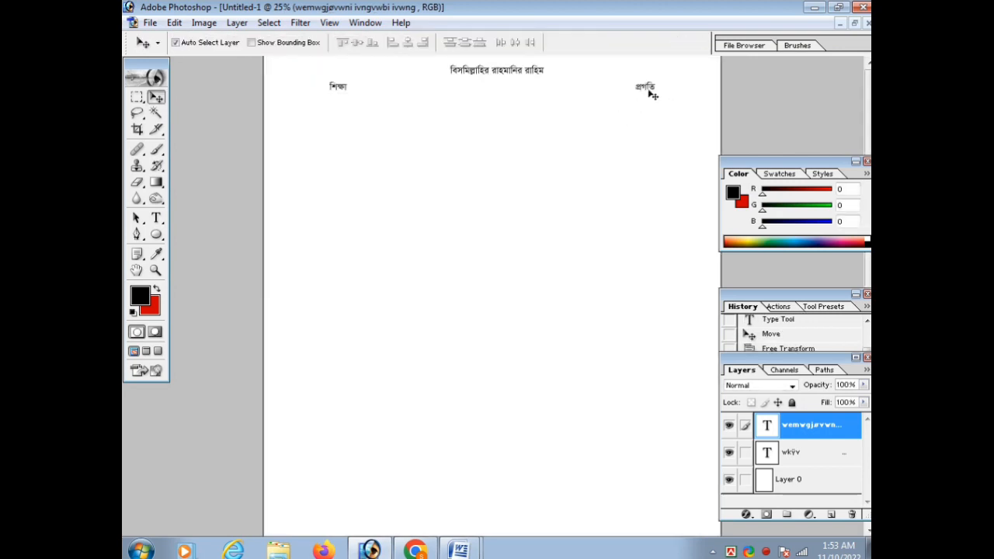
click(651, 94)
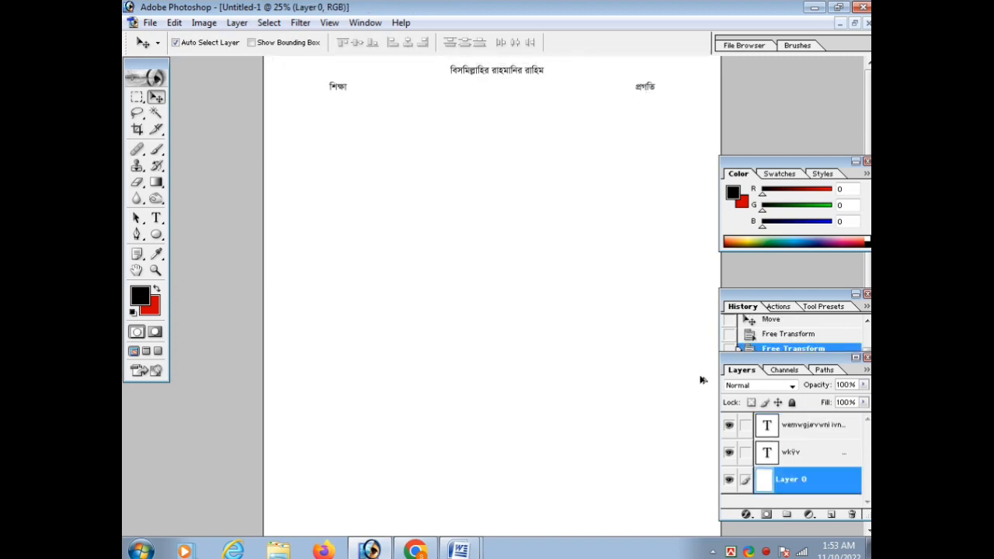
click(799, 456)
key(ctrl+t)
key(shift+Down)
key(shift+Down)
key(shift+Down)
key(shift+Down)
key(shift+Down)
key(shift+Down)
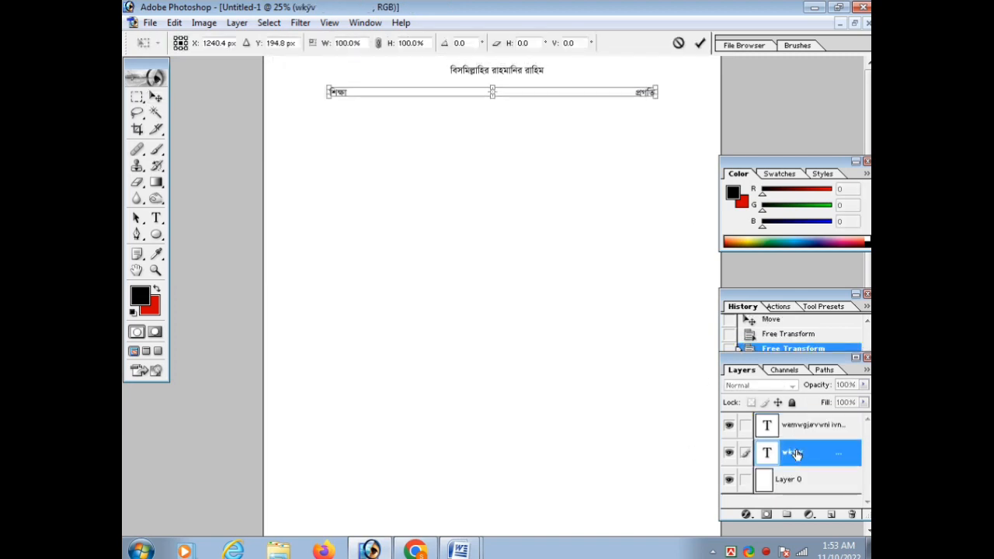
key(shift+Up)
key(shift+Up)
key(shift+Up)
key(shift+Up)
key(shift+Up)
key(shift+Up)
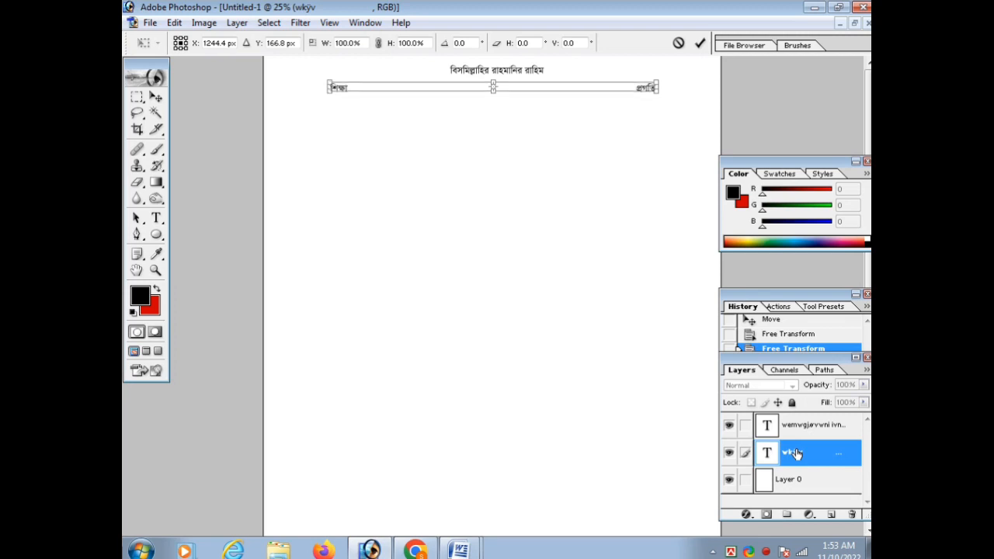
key(Return)
Lower the "বিসমিল্লাহির রাহমানির রাহিম" line slightly with Free Transform, keeping it above the শিক্ষা–প্রগতি line.
key(ctrl+minus)
click(831, 436)
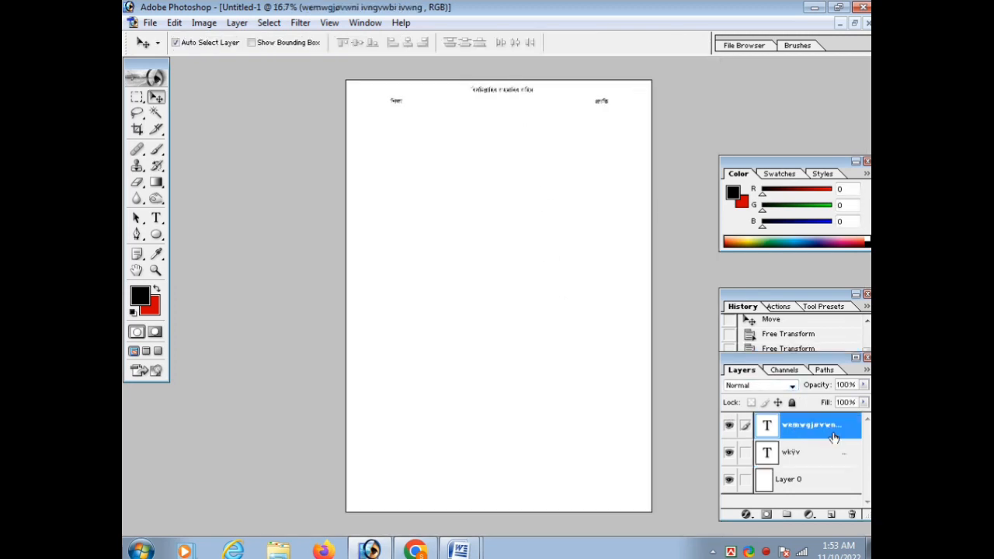
key(ctrl+t)
key(shift+Down)
key(shift+Down)
key(shift+Down)
key(Return)
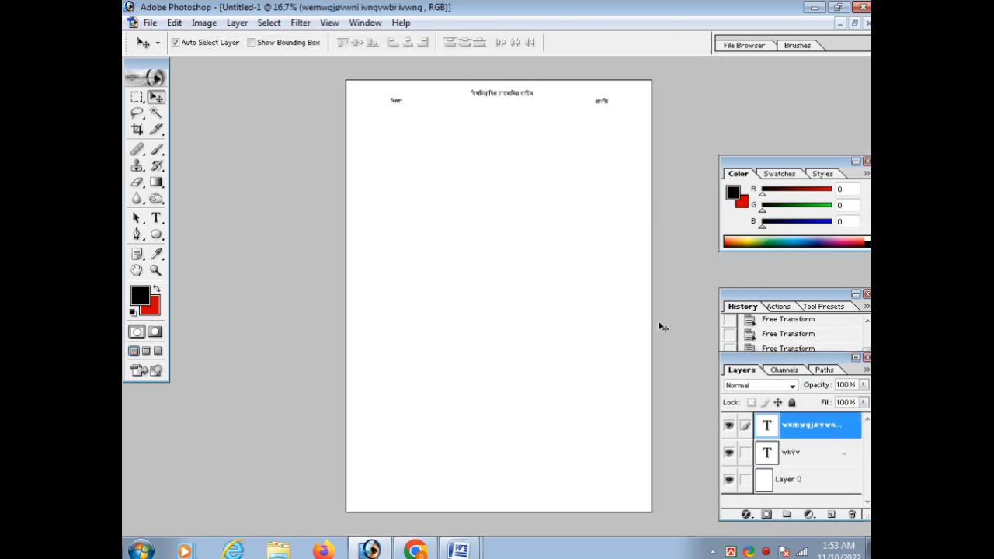
Add a separate text line "বাংলাদেশ জাতীয়তাবাদী ছাত্রদল" below the header lines in SutonnyMJ 14 pt.
key(ctrl+plus)
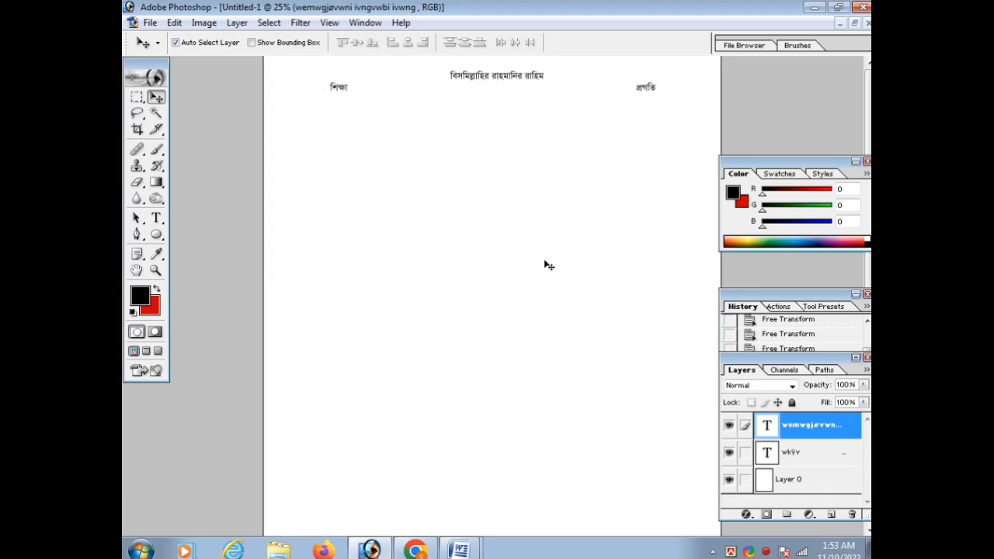
key(t)
click(407, 159)
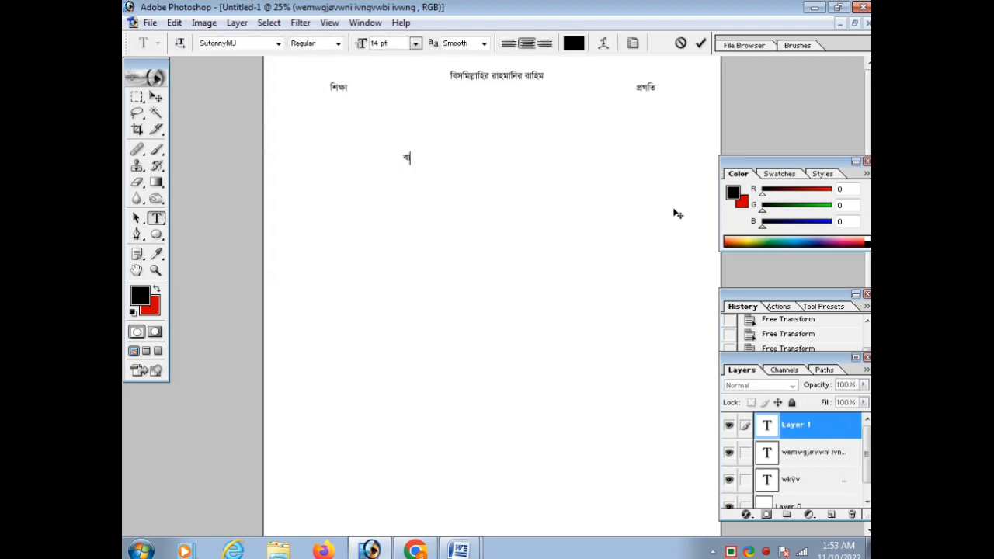
text(বাংলাদেশ জাতীয়তাব)
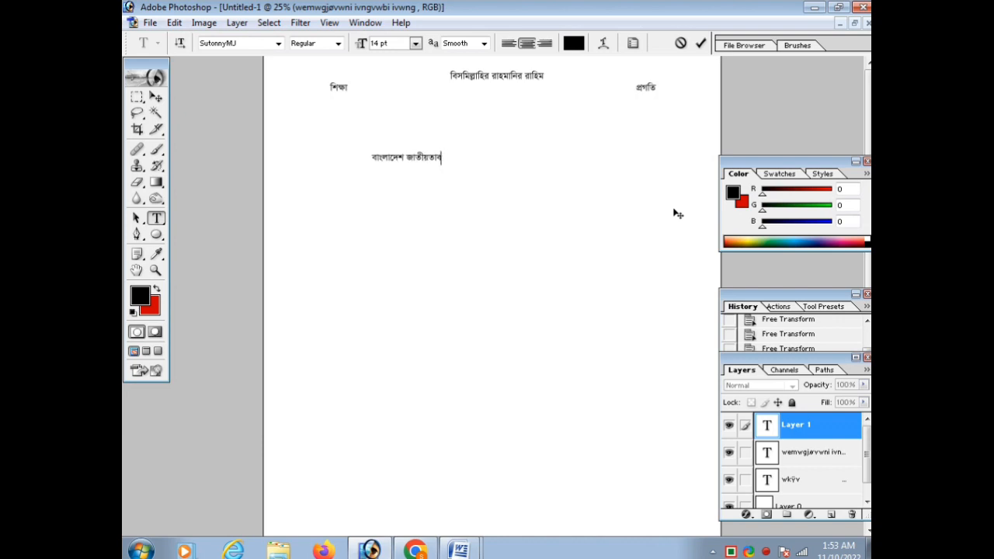
text(াদী ছাত্রদল)
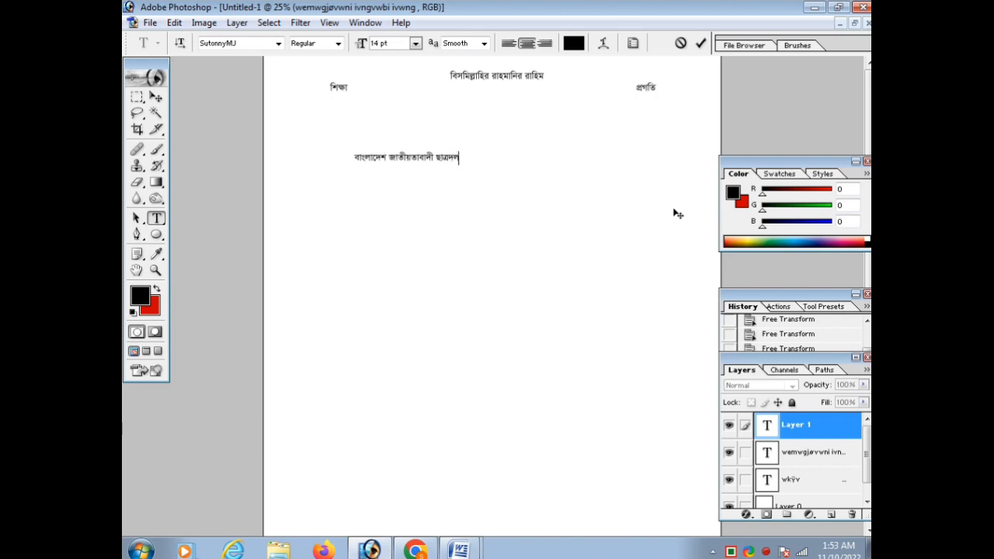
key(ctrl+Return)
Enlarge the "বাংলাদেশ জাতীয়তাবাদী ছাত্রদল" title to about 44 pt and centre it just below the শিক্ষা–প্রগতি line.
key(ctrl+t)
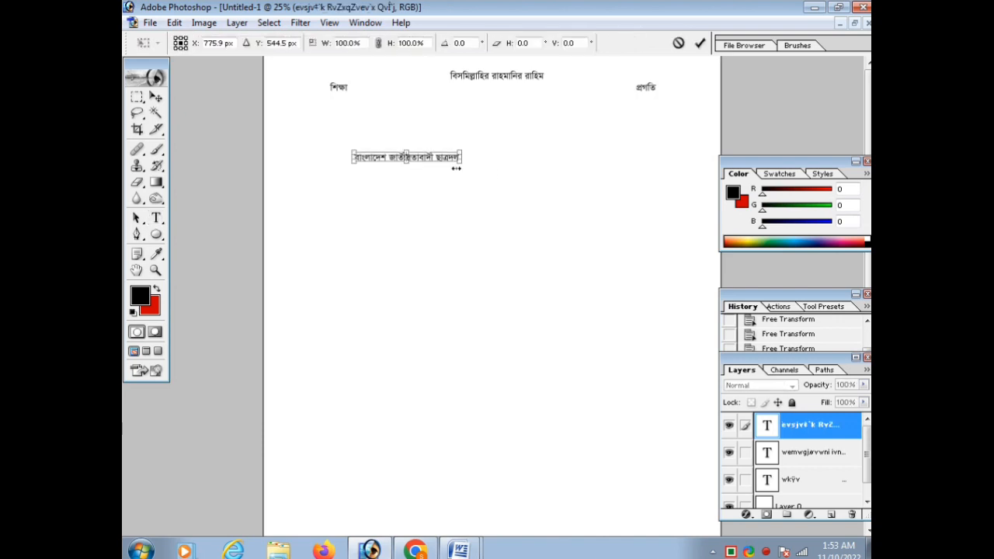
drag(465, 164, 573, 186)
key(Return)
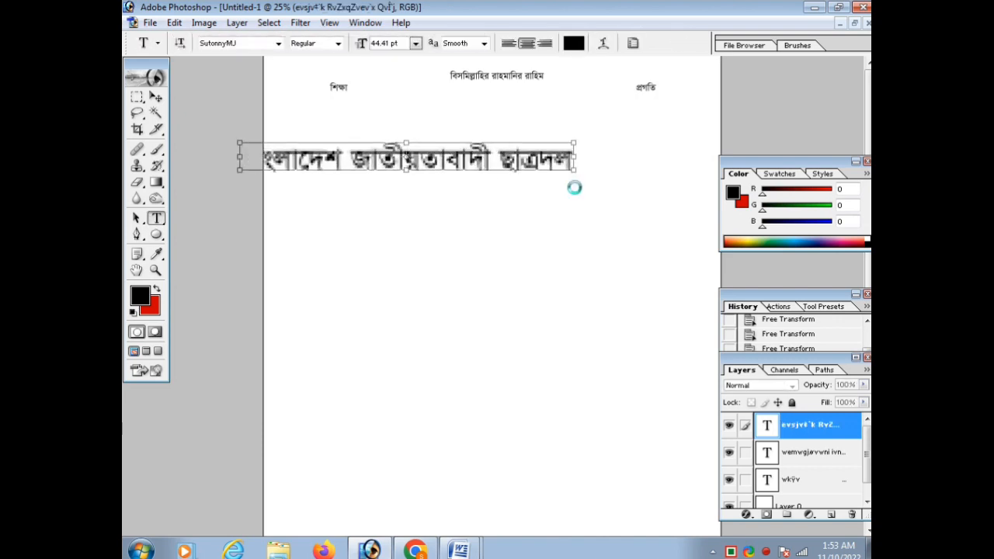
key(i)
key(v)
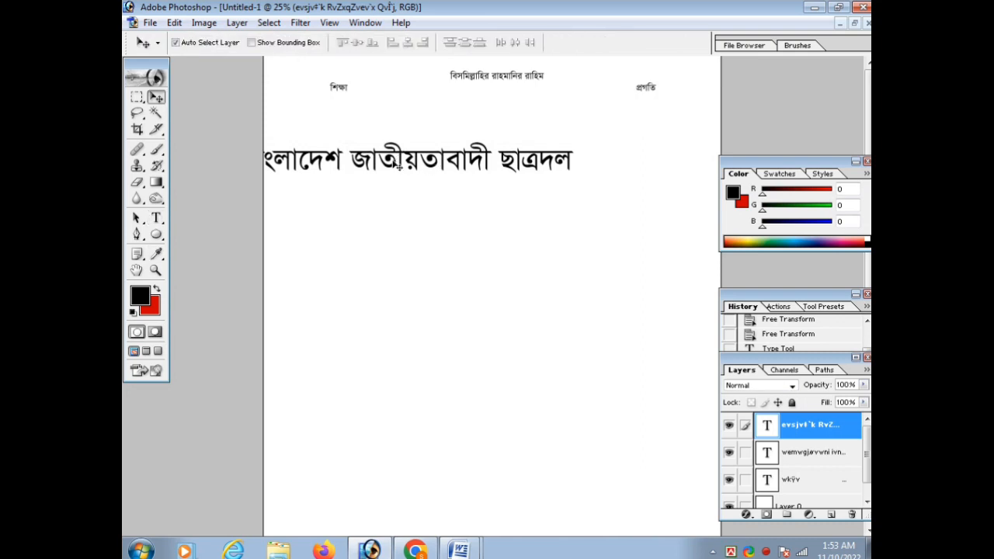
drag(390, 164, 476, 122)
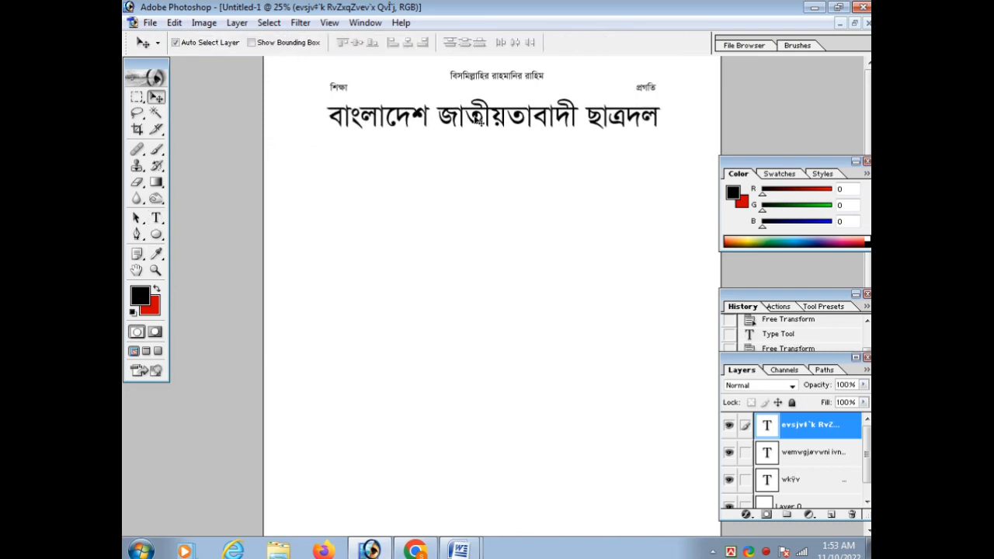
Scale the "বাংলাদেশ জাতীয়তাবাদী ছাত্রদল" title down about its centre to about 31 pt.
key(ctrl+minus)
key(ctrl+plus)
key(ctrl+t)
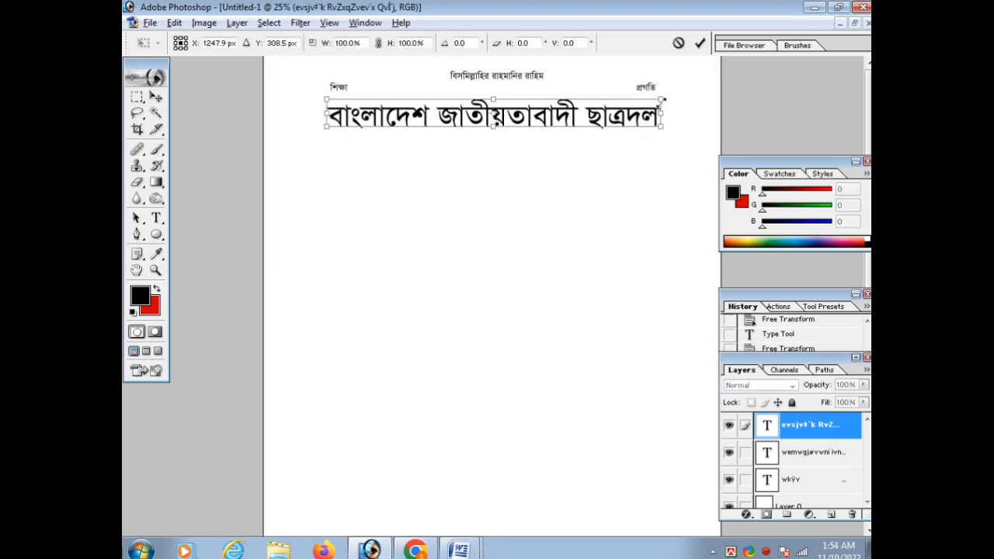
drag(662, 99, 616, 115)
key(Return)
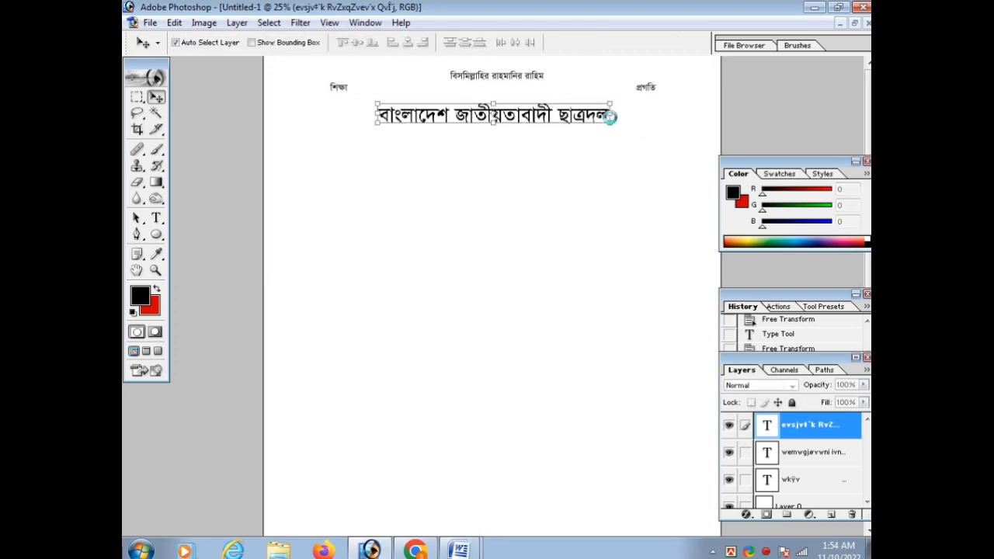
Raise the "বাংলাদেশ জাতীয়তাবাদী ছাত্রদল" title slightly towards the শিক্ষা–প্রগতি line with Free Transform.
key(ctrl+t)
key(shift+Up)
key(shift+Up)
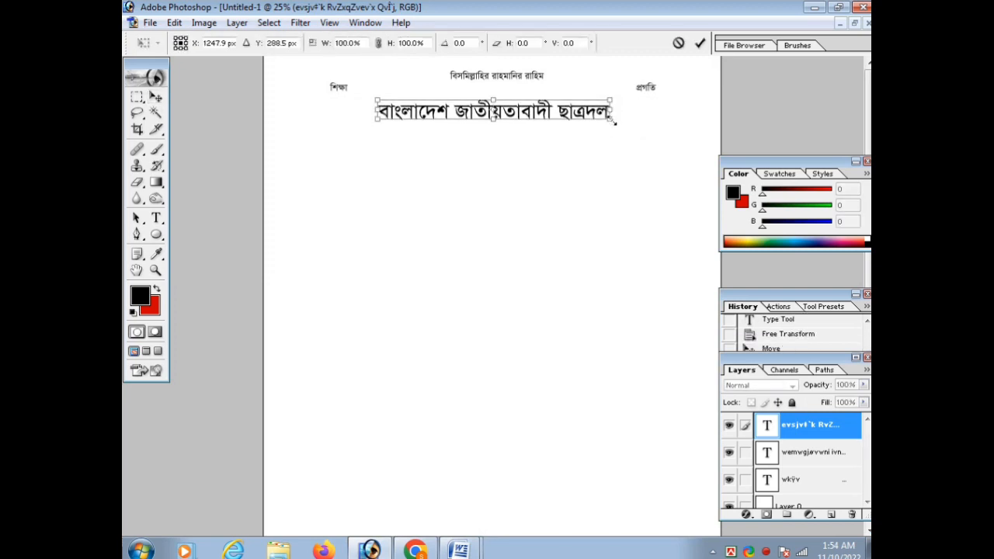
key(Down)
key(Down)
key(Down)
key(Down)
key(Return)
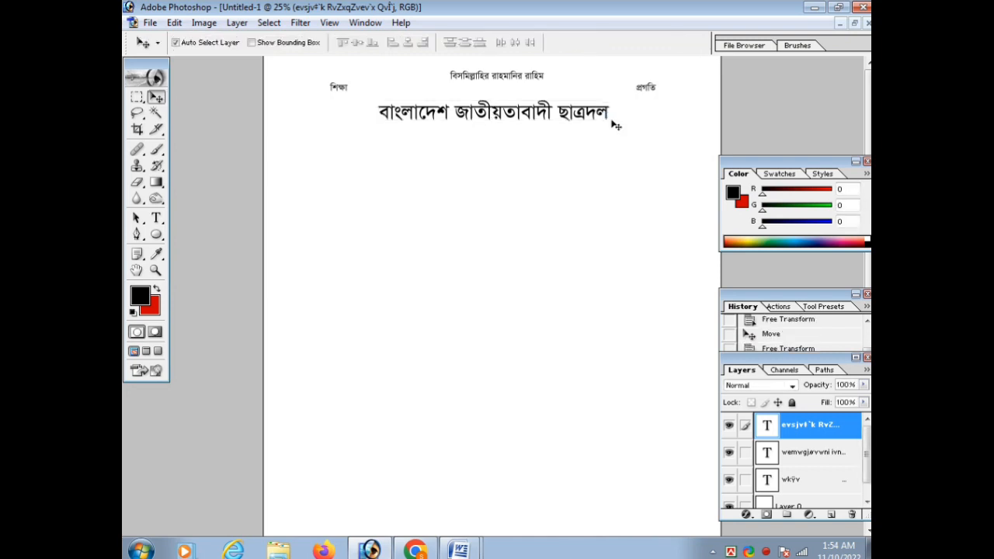
Lower the "বাংলাদেশ জাতীয়তাবাদী ছাত্রদল" title by a few pixels with Free Transform.
key(ctrl+minus)
key(ctrl+plus)
key(ctrl+t)
key(Down)
key(Down)
key(Down)
key(Down)
key(Down)
key(Down)
key(Down)
key(Return)
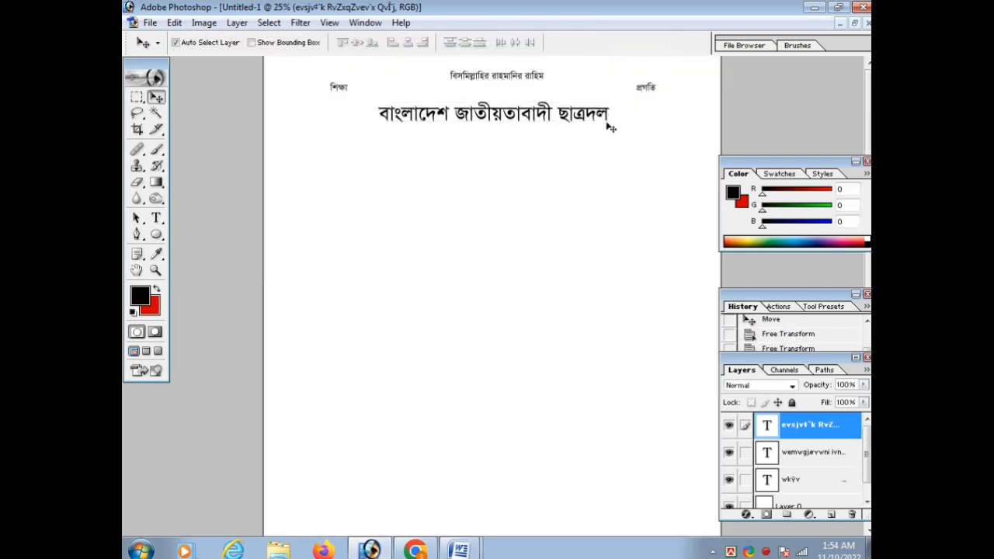
Set the "বাংলাদেশ জাতীয়তাবাদী ছাত্রদল" title's text color to dark teal #003333.
key(t)
click(573, 42)
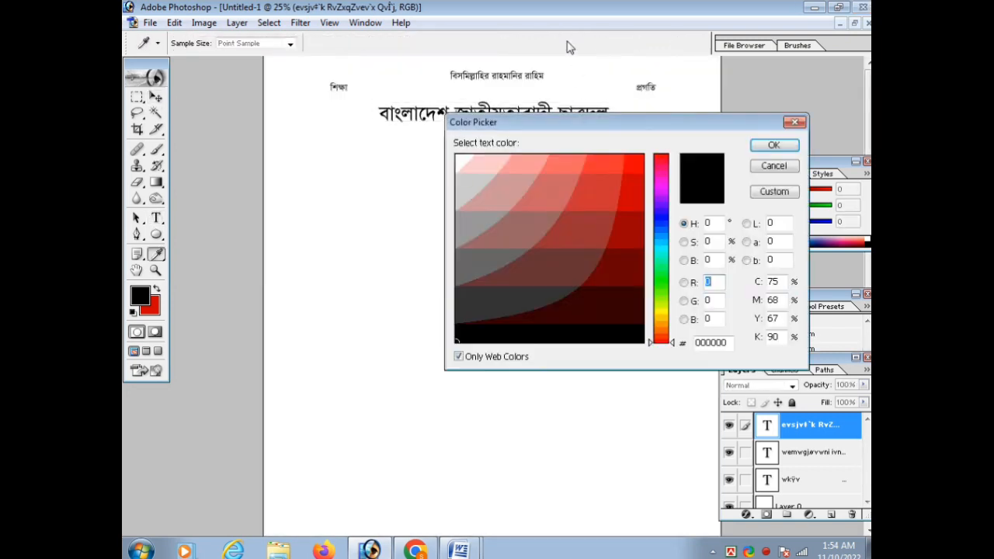
drag(664, 125, 729, 198)
drag(735, 334, 733, 347)
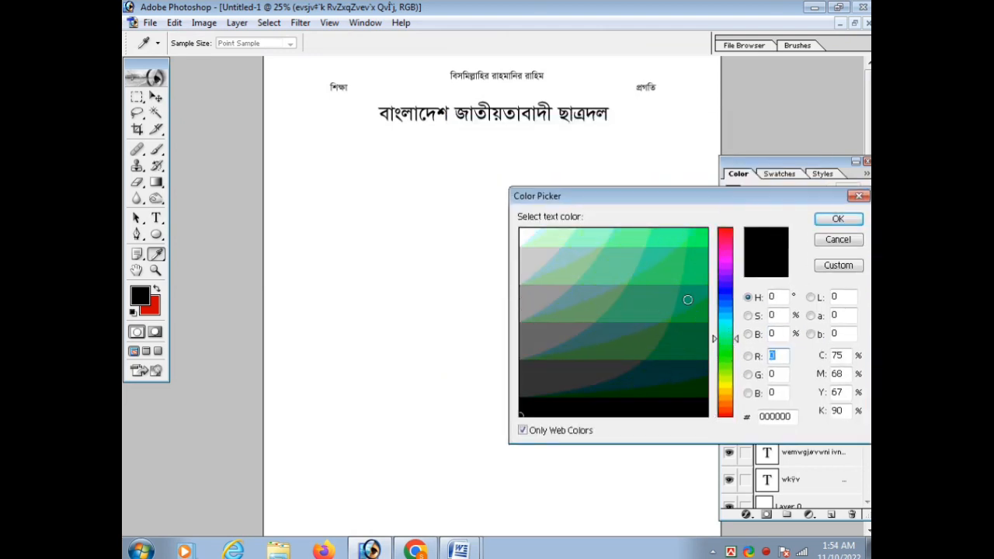
click(604, 333)
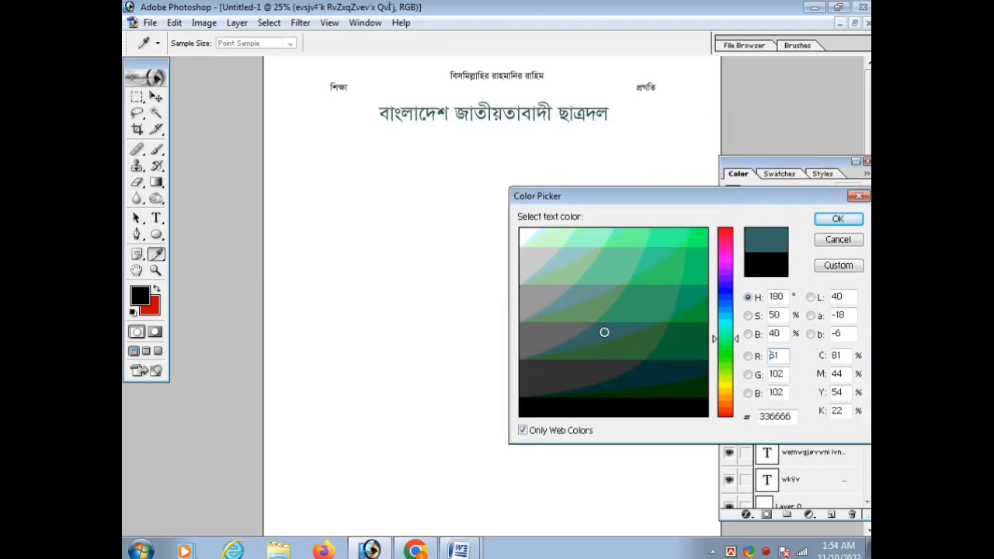
click(682, 375)
key(Return)
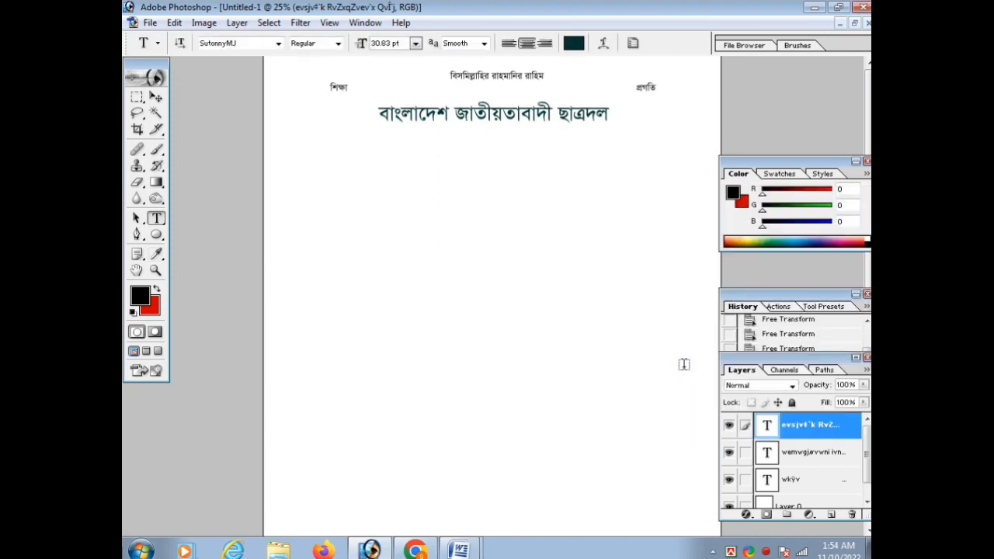
Try several green shades for the "বাংলাদেশ জাতীয়তাবাদী ছাত্রদল" title and apply a very dark green text color.
click(578, 45)
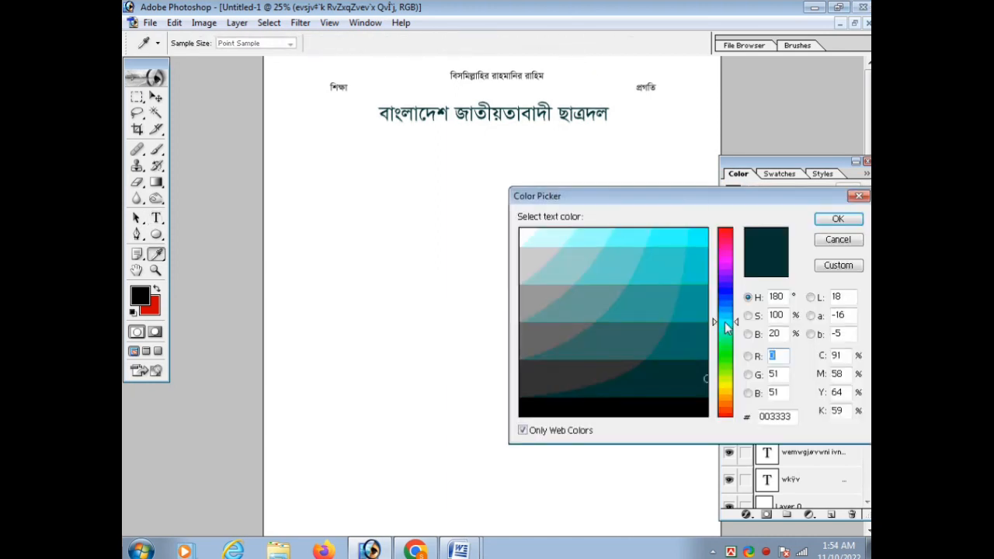
drag(726, 328, 727, 339)
click(674, 345)
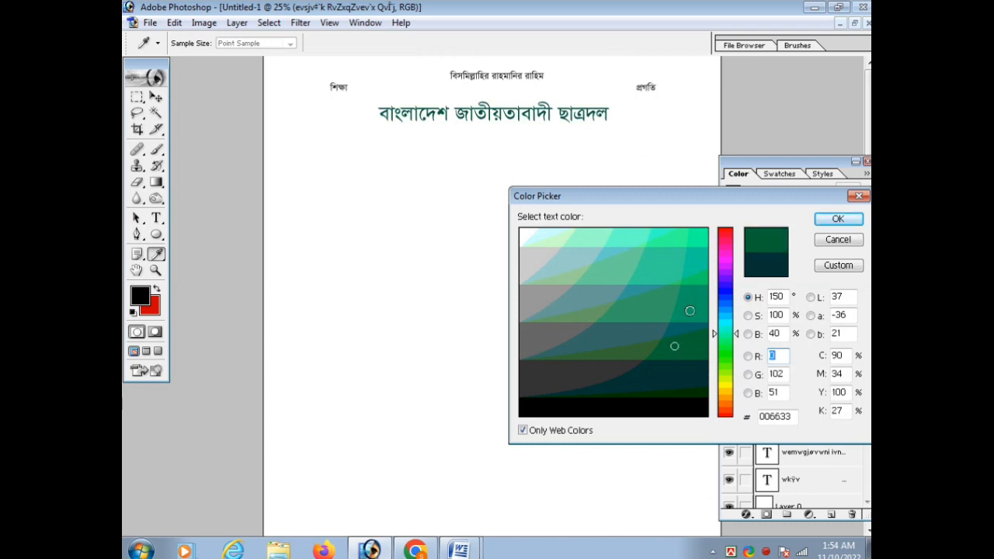
click(701, 276)
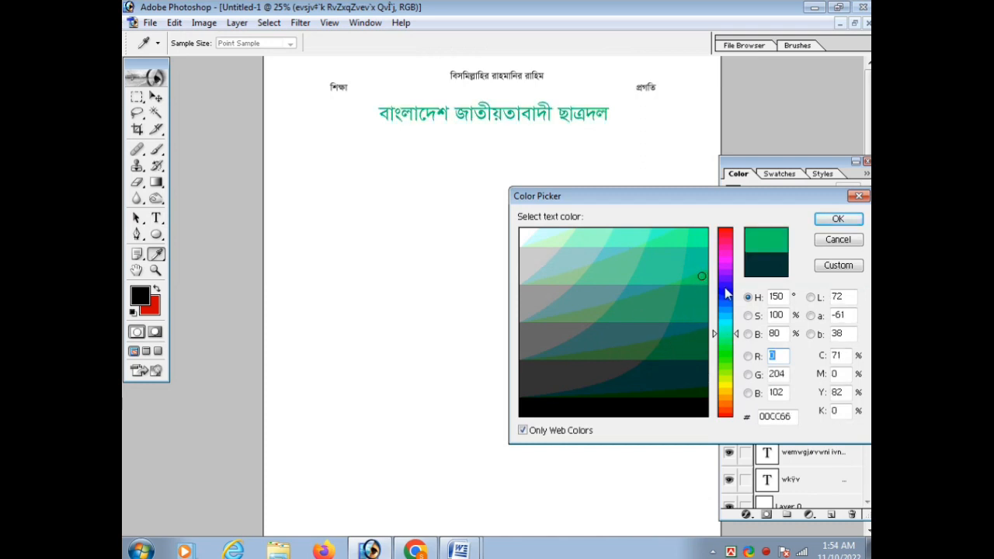
drag(699, 238, 656, 232)
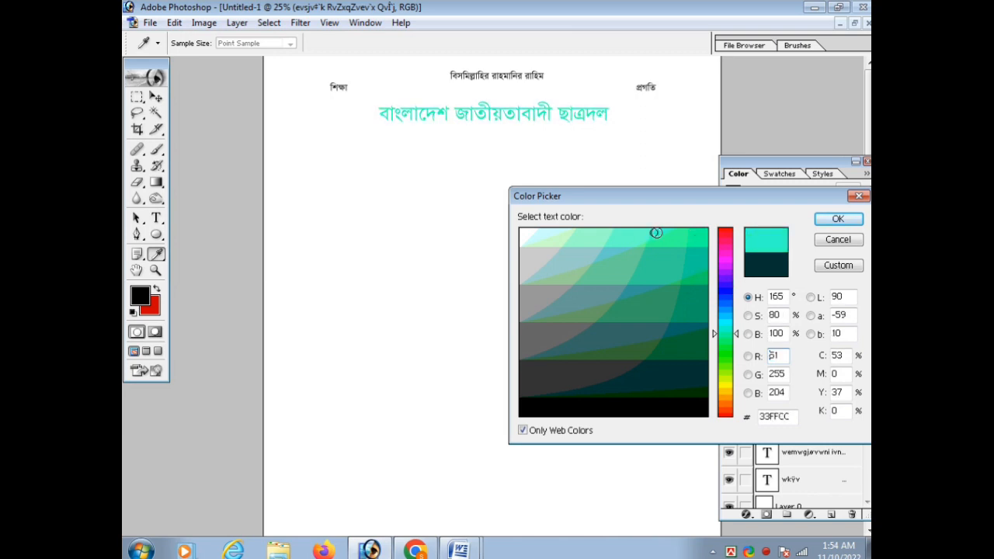
click(702, 302)
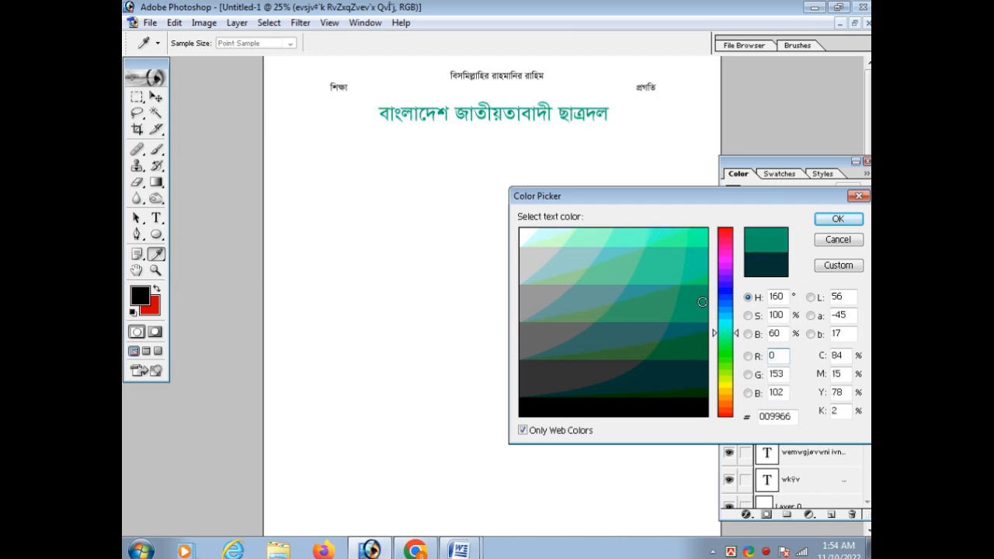
click(700, 276)
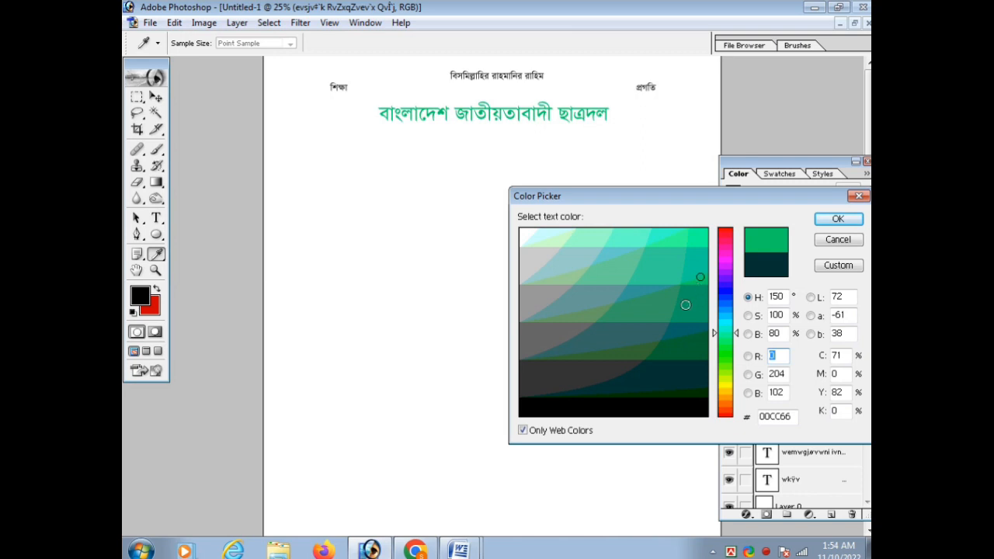
click(617, 354)
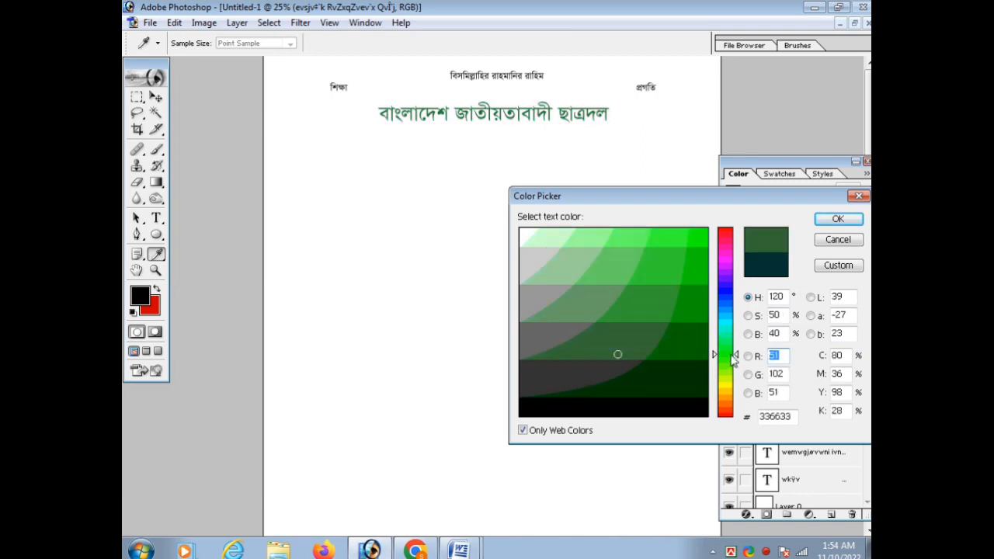
click(700, 274)
click(697, 301)
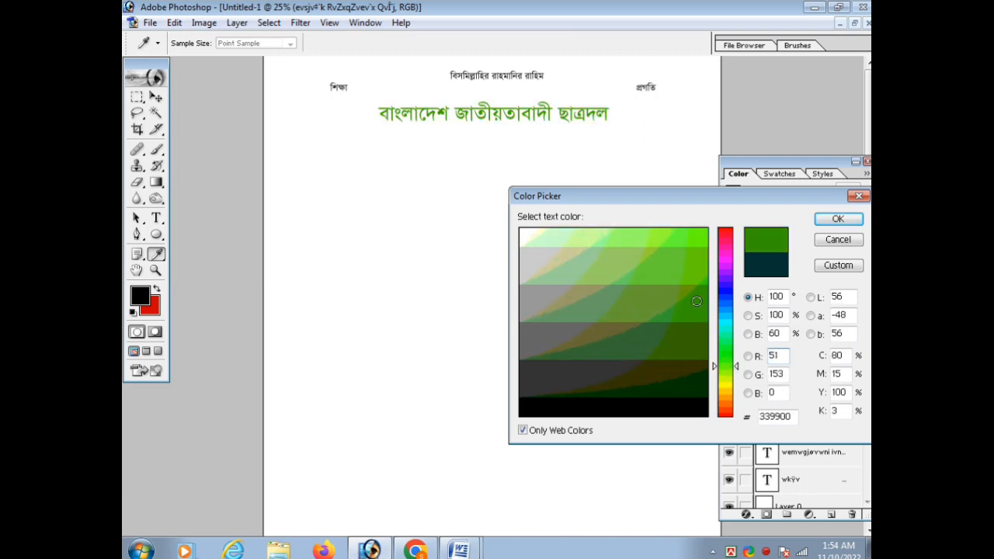
click(697, 308)
click(703, 328)
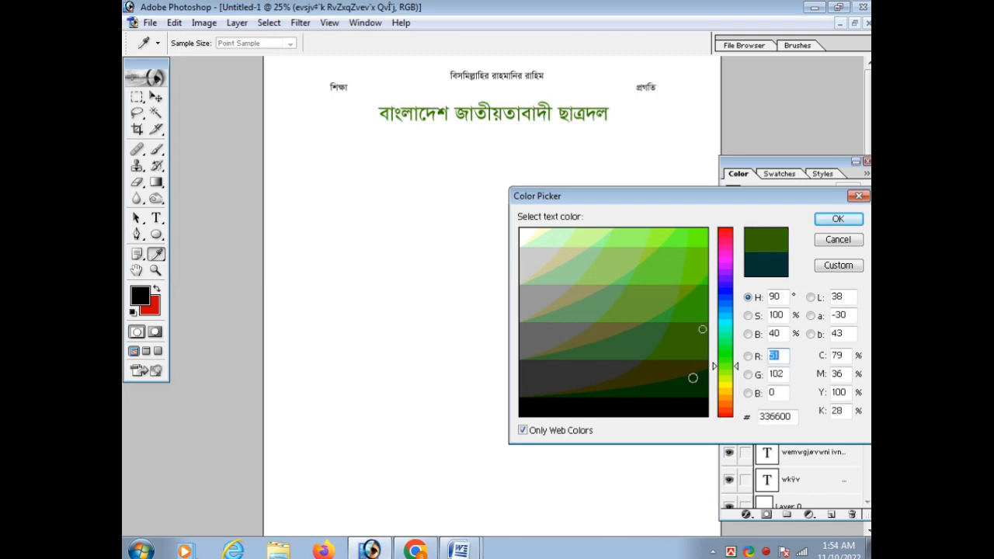
click(693, 377)
key(Return)
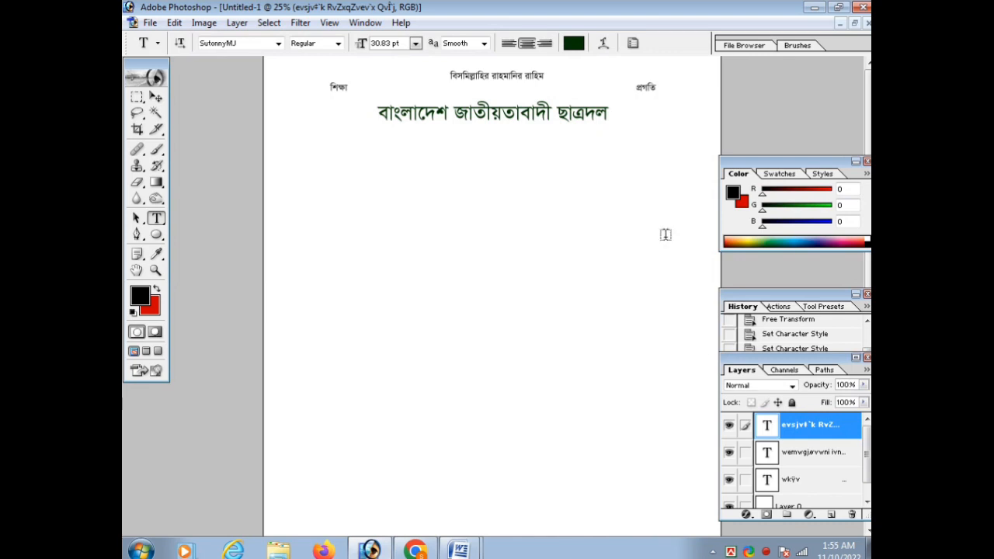
Add a text line "বিশ্বনাথ উপজেলা শাখা" in the empty area below the organization title.
click(606, 115)
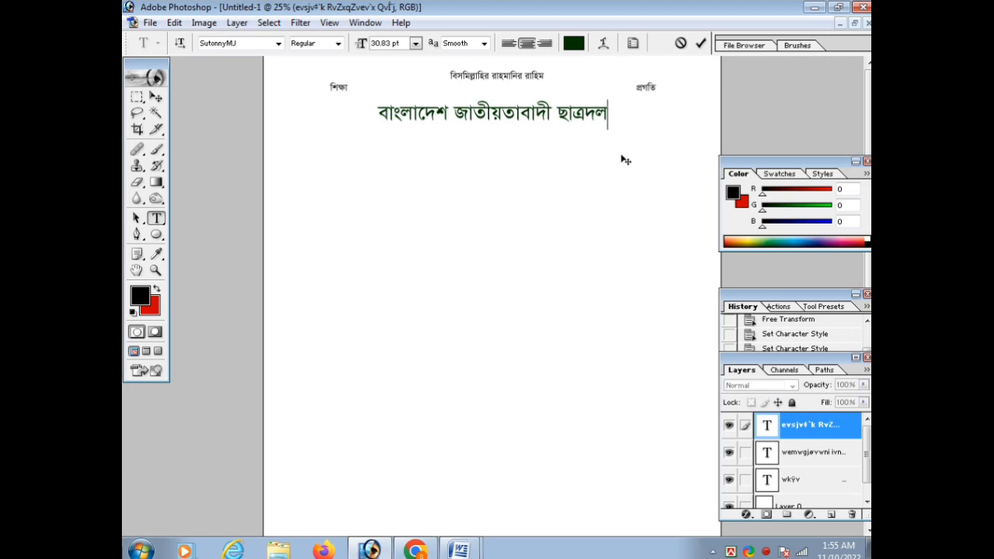
click(443, 178)
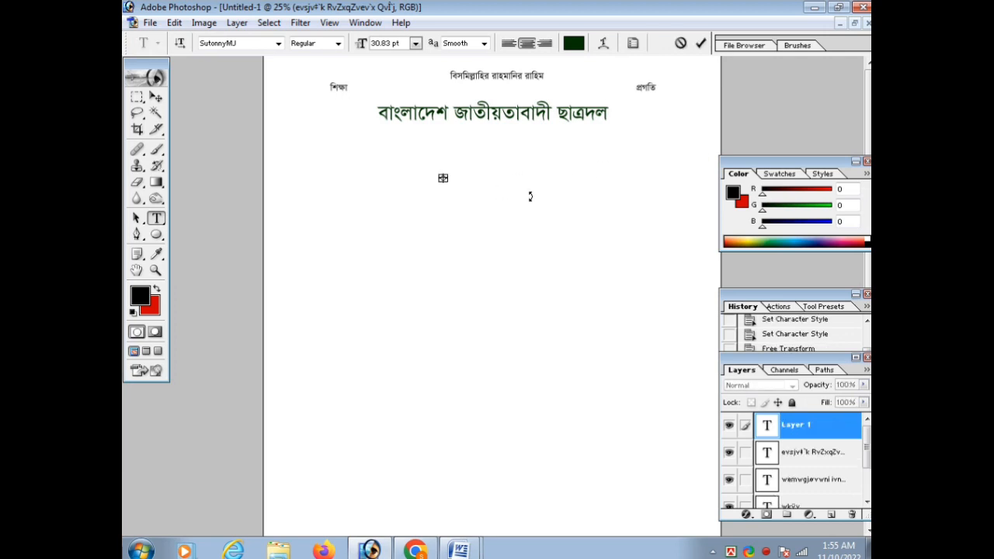
key(ctrl+Return)
click(416, 178)
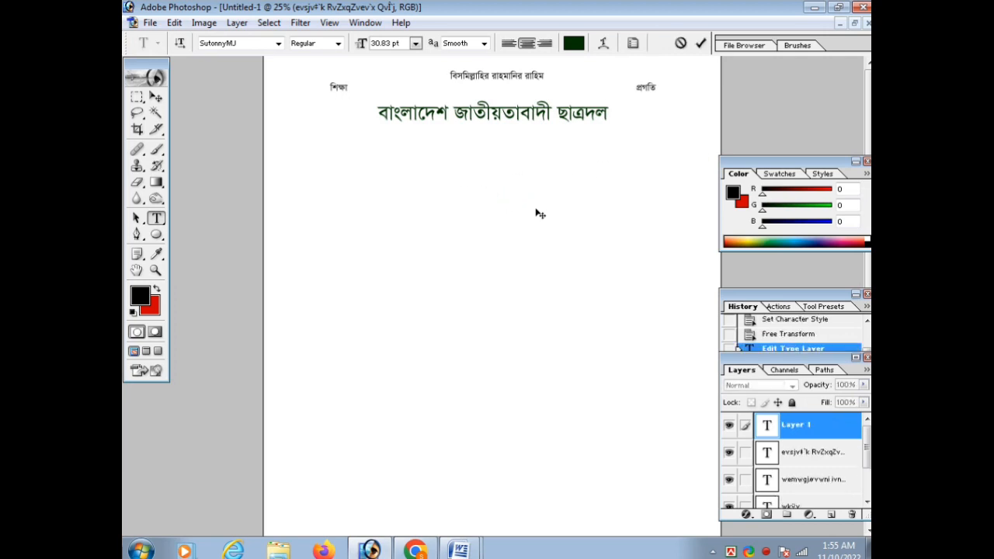
text(dh)
key(BackSpace)
key(BackSpace)
text(wekk)
key(BackSpace)
key(BackSpace)
text(k¦bv_)
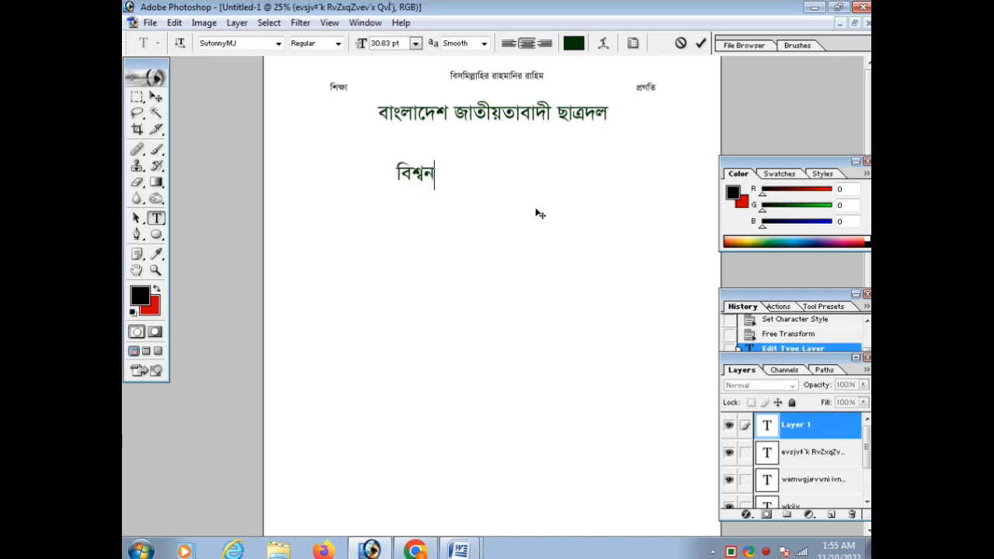
text( Dc‡Rjv)
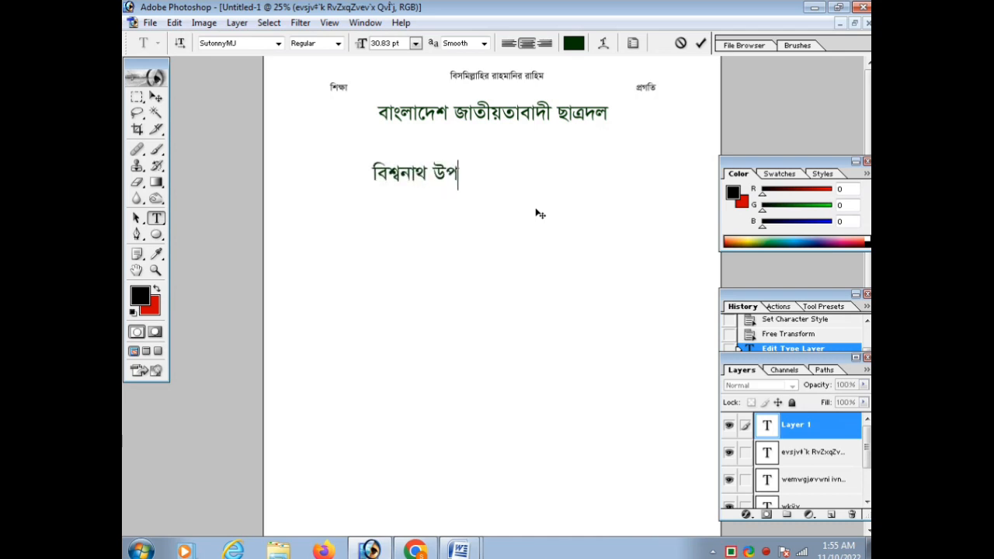
text( kvLv)
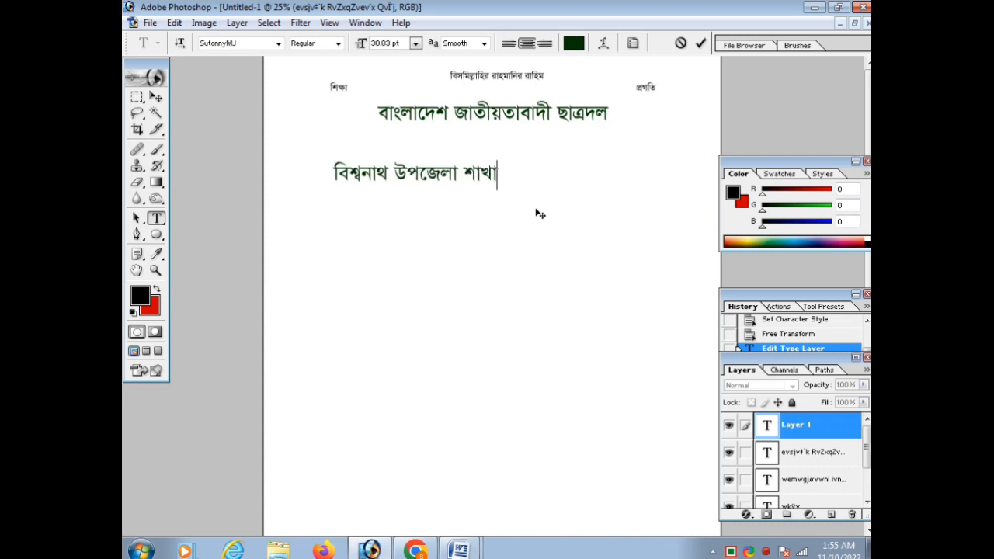
key(ctrl+Return)
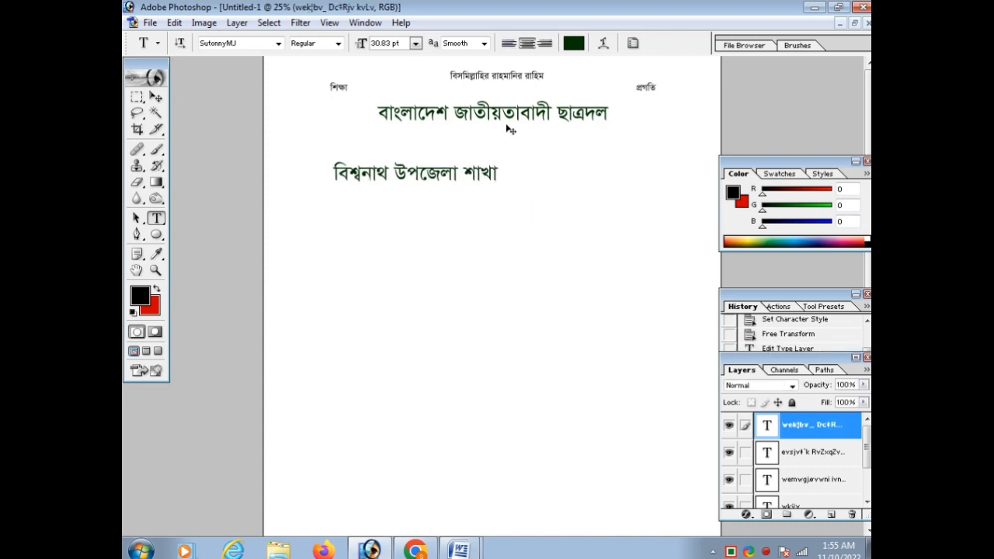
Move the "বিশ্বনাথ উপজেলা শাখা" line directly beneath the title and roughly centre it with Free Transform.
key(ctrl+t)
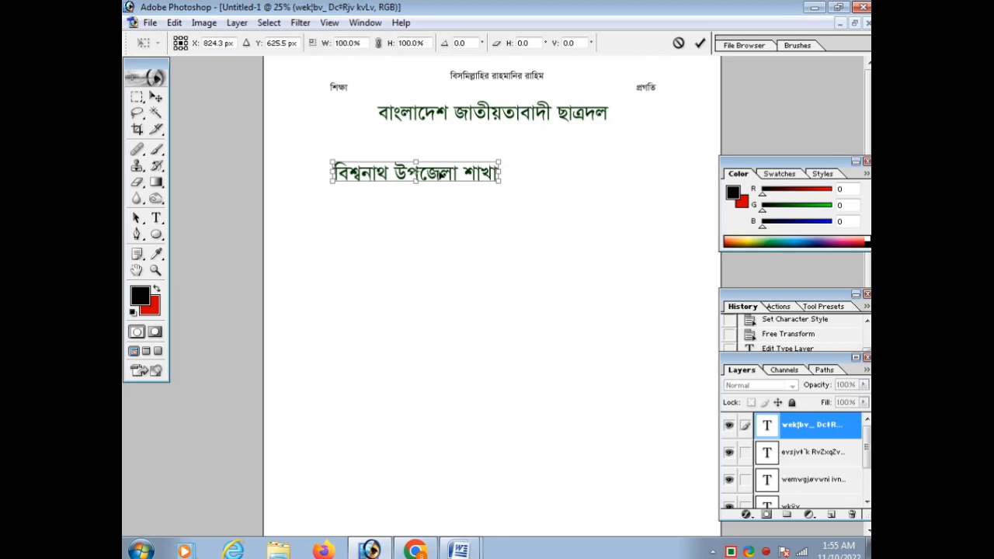
drag(441, 175, 522, 138)
key(Return)
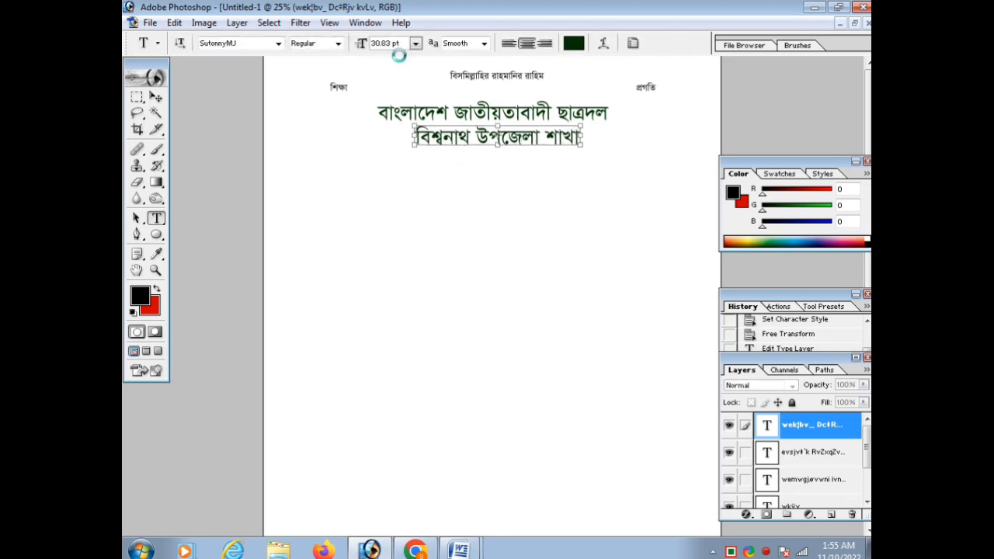
key(u)
key(t)
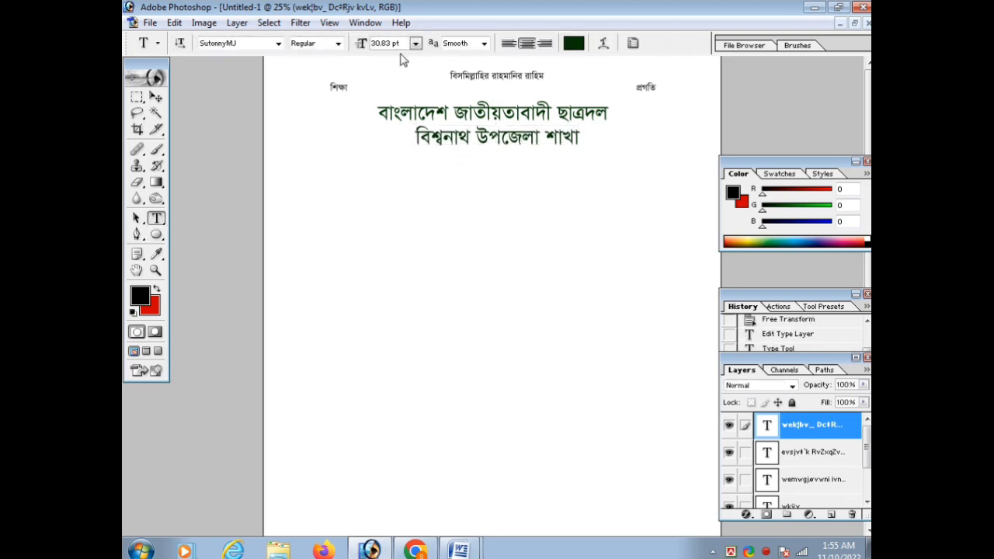
Set the font size of the "বিশ্বনাথ উপজেলা শাখা" line to 14 pt.
click(396, 43)
text(14)
key(Return)
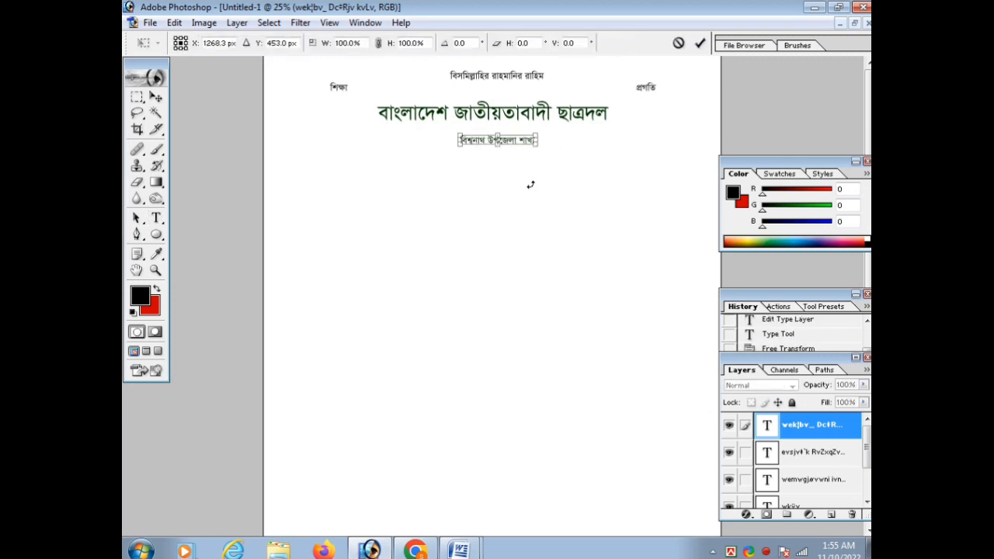
Raise the "বিশ্বনাথ উপজেলা শাখা" line closer to the title with Free Transform.
key(Up)
key(Up)
key(Up)
key(Up)
key(Up)
key(Up)
key(Up)
key(Up)
key(Up)
key(Up)
key(Return)
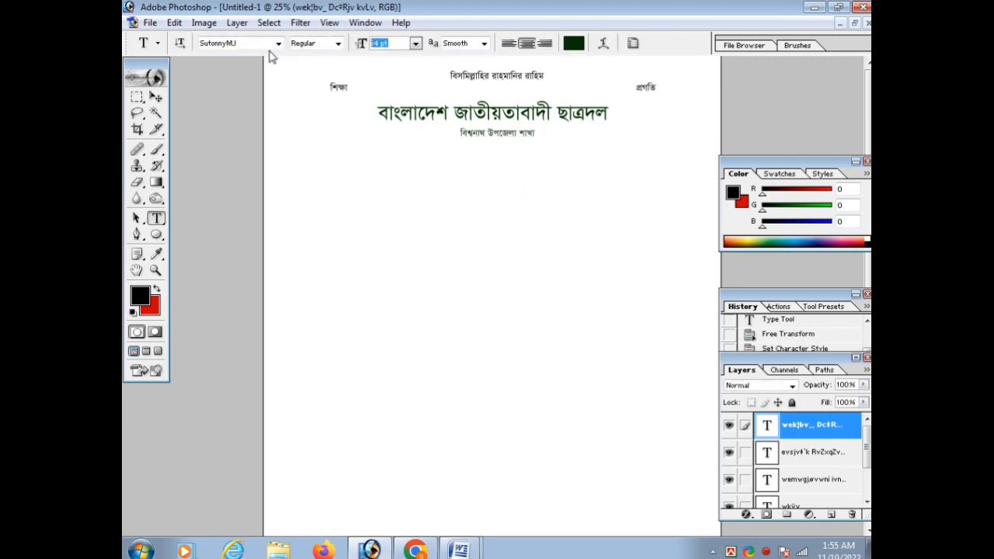
Set the font size of the "বিশ্বনাথ উপজেলা শাখা" line to 16 pt.
key(ctrl+t)
key(Return)
key(t)
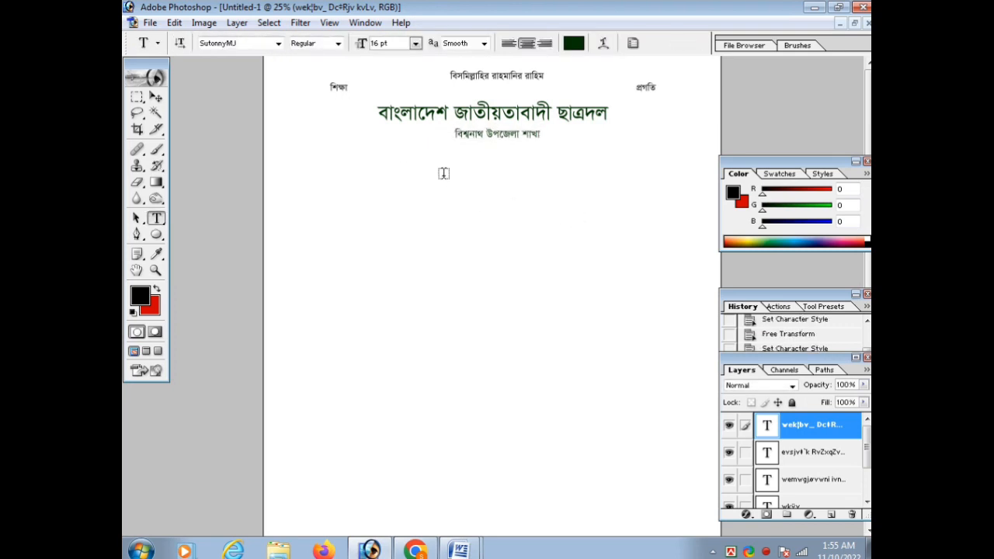
Start a new text line below the "বিশ্বনাথ উপজেলা শাখা" line and set its font to Times New Roman.
click(425, 176)
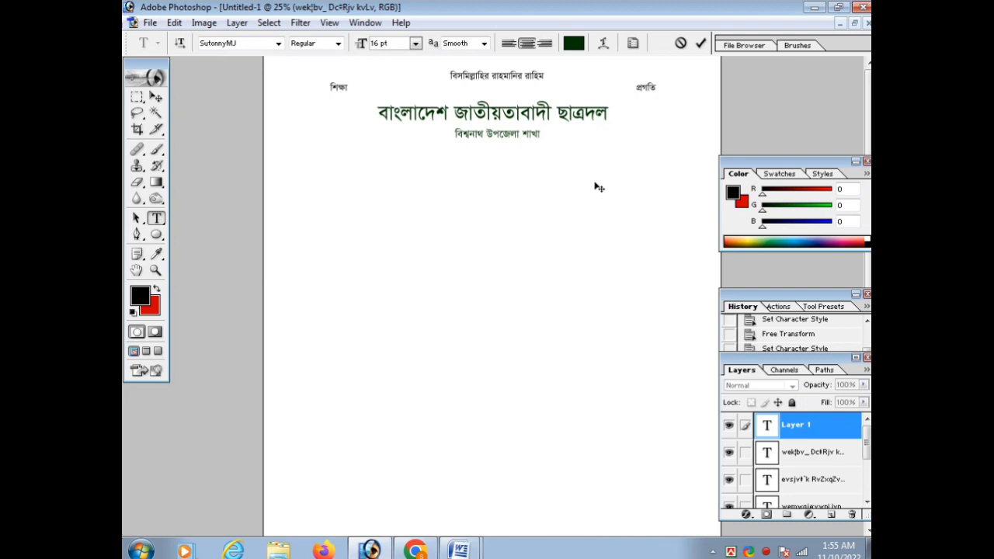
click(241, 46)
click(241, 50)
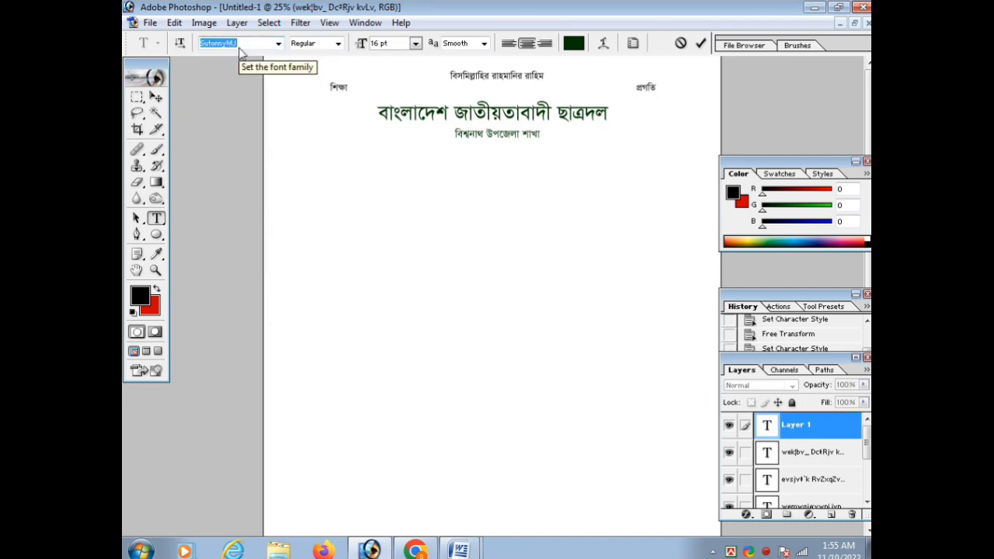
text(Ba)
key(BackSpace)
key(BackSpace)
text(Ti)
key(Return)
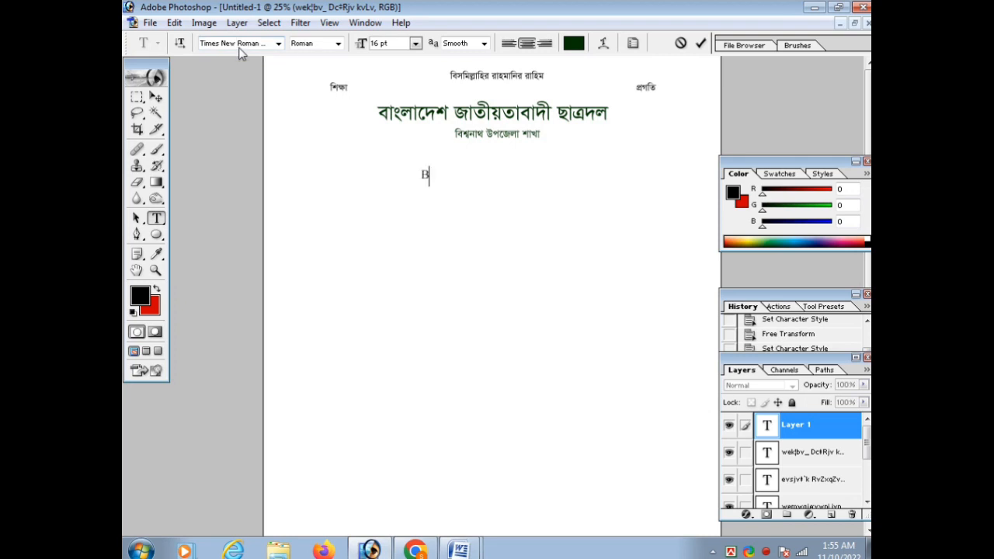
Enter "Bangladesh Jatiotabadi Jubodol" as the text of the new Times New Roman line.
text(ngladesh)
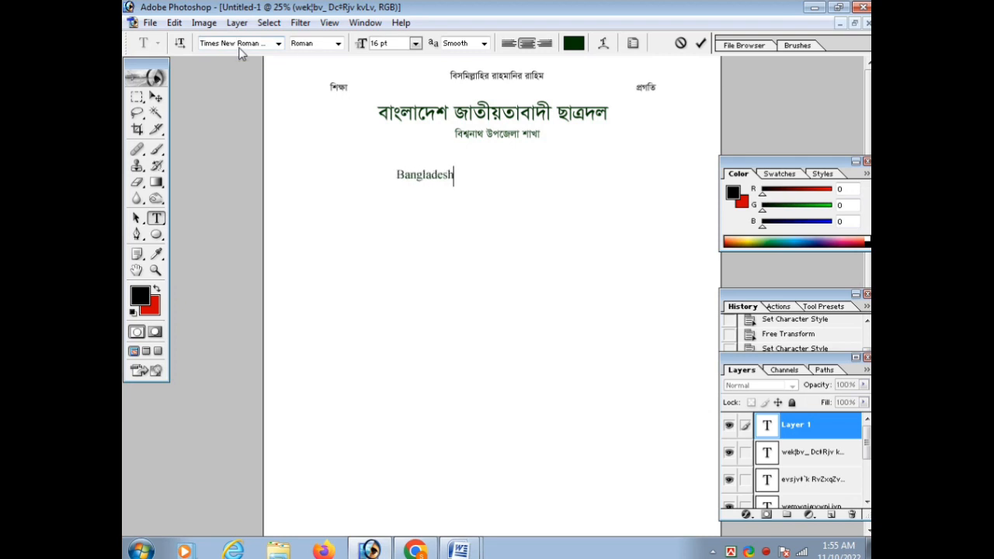
text( Ja)
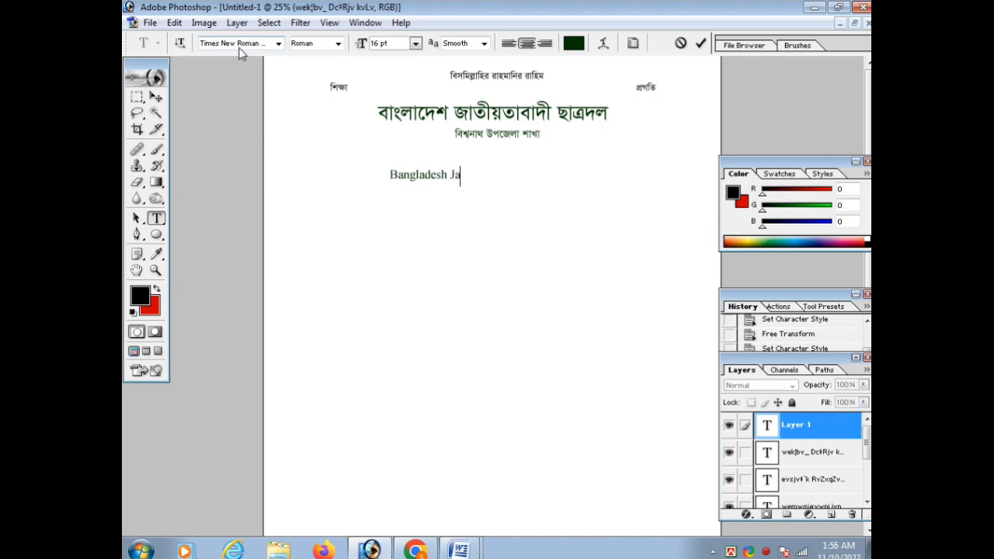
text(ti)
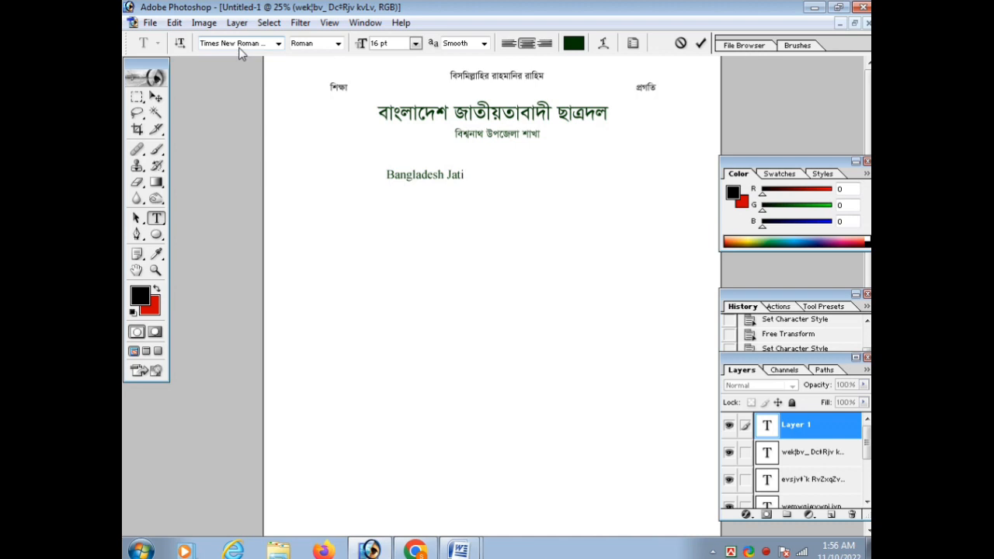
text(o)
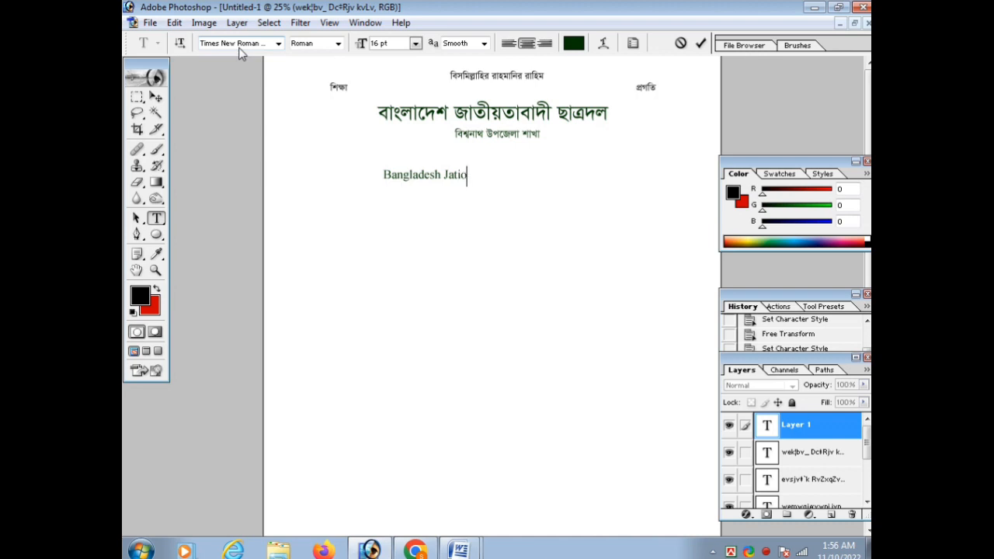
text(taba)
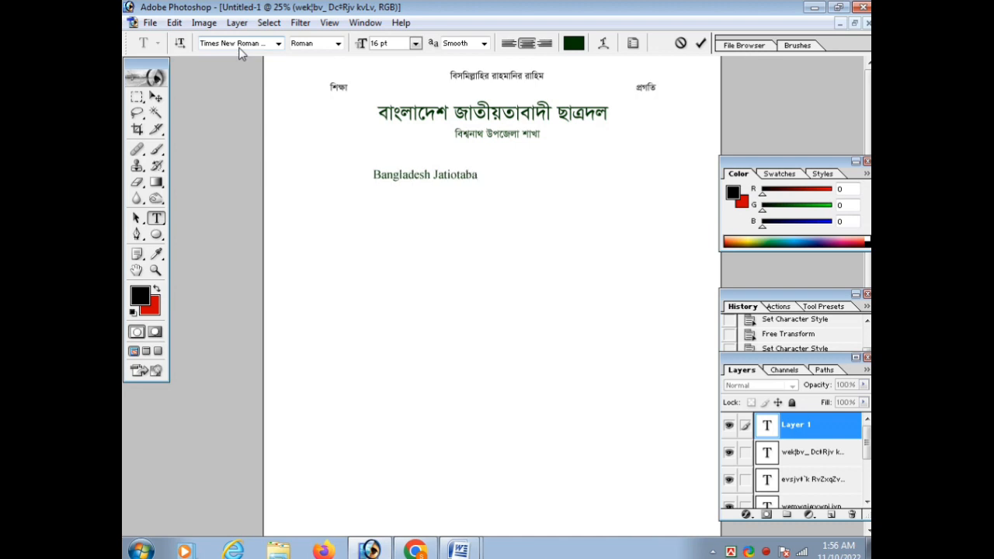
text(di)
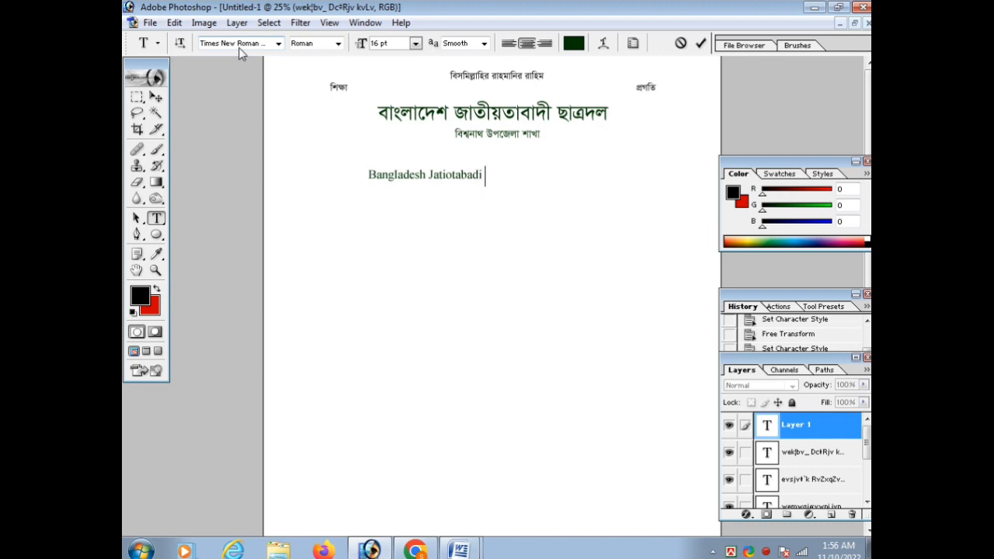
key(ctrl+Return)
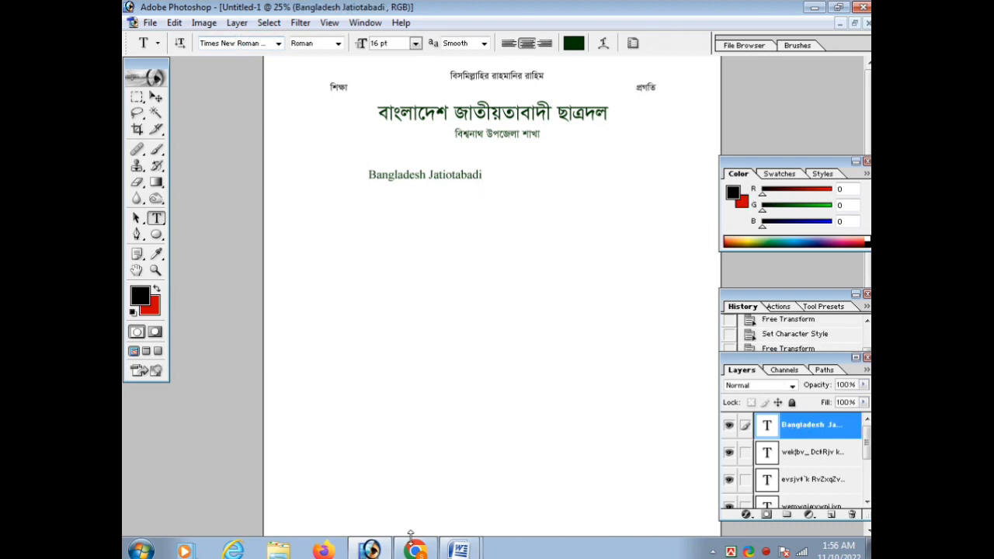
click(483, 175)
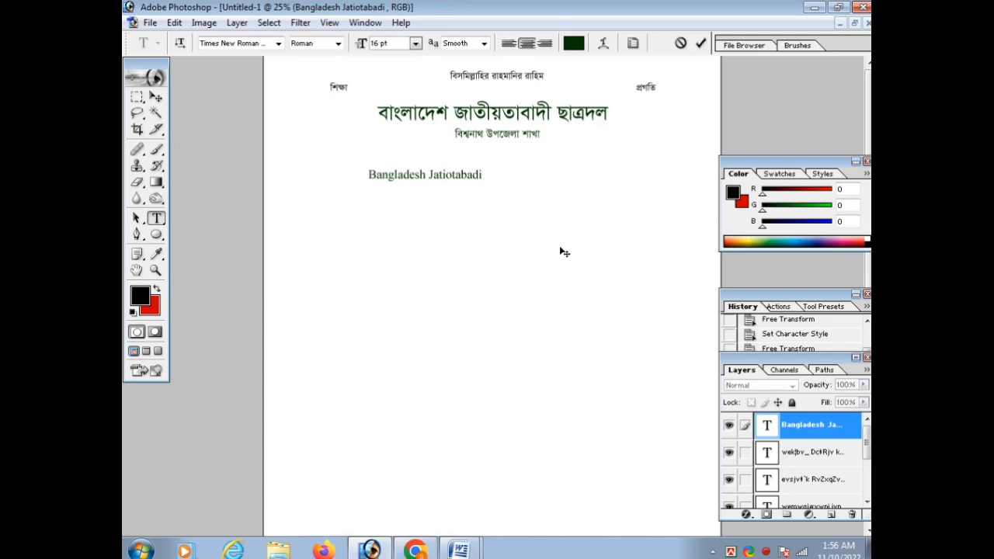
text(Jubo)
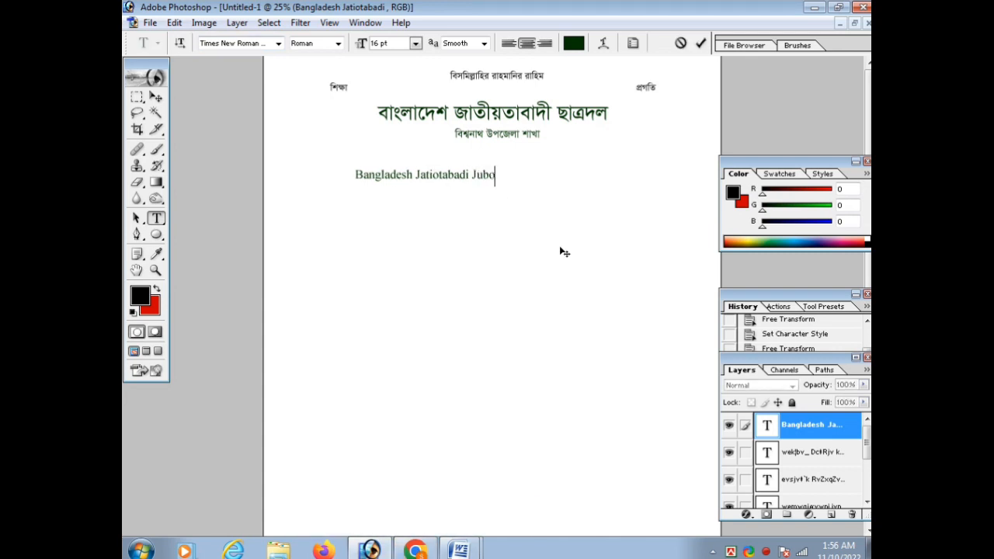
text(dol)
key(ctrl+Return)
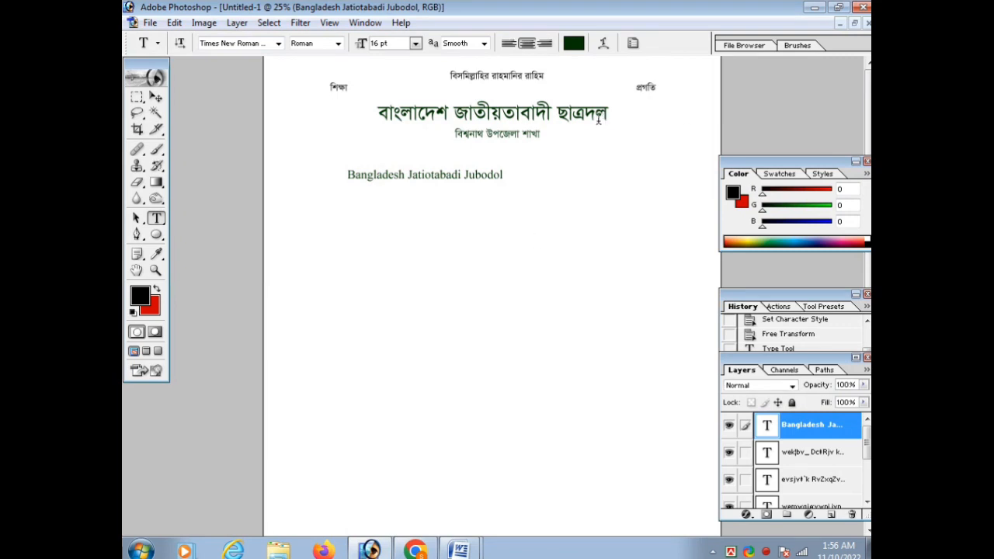
Replace the word "ছাত্রদল" with "যুবদল" in the organization title.
click(611, 114)
key(shift+Left)
key(shift+Left)
key(shift+Left)
key(shift+Left)
key(shift+Left)
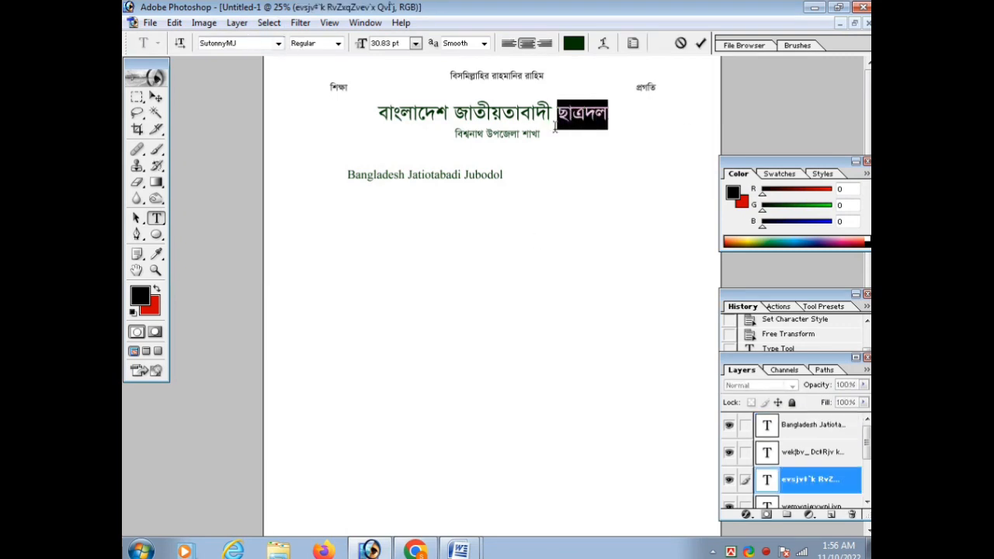
text(য)
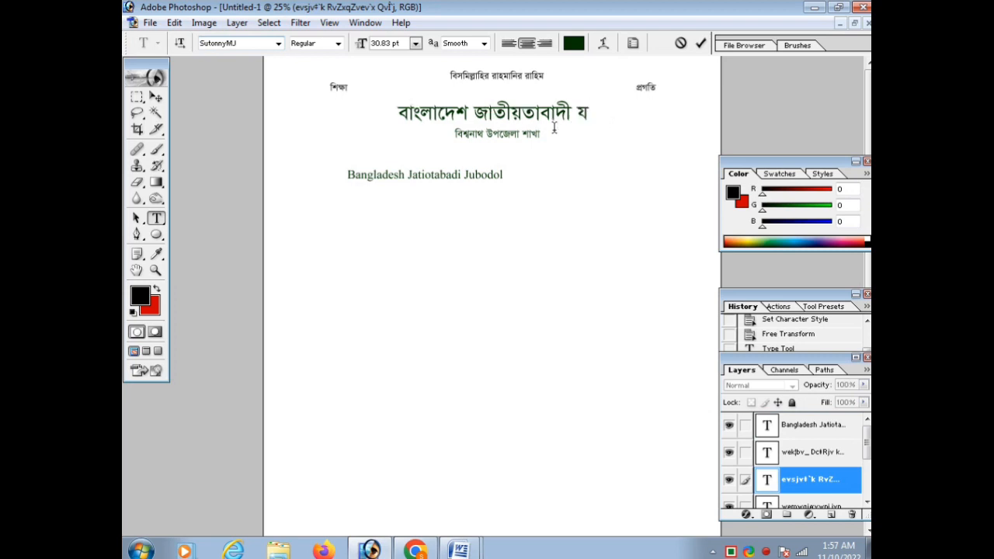
text(ুবদল)
key(ctrl+Return)
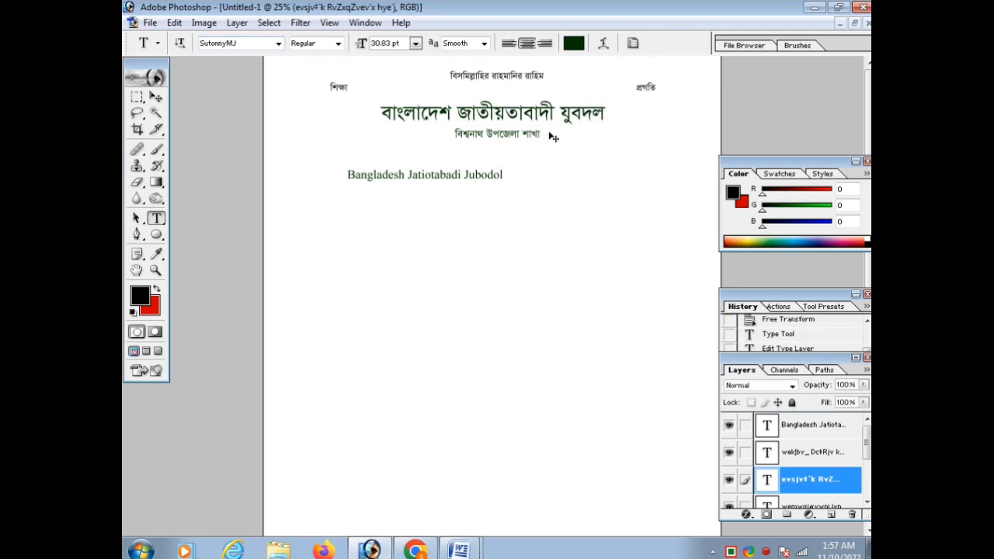
Set the font size of the "Bangladesh Jatiotabadi Jubodol" line to 50 pt.
click(493, 173)
key(ctrl+t)
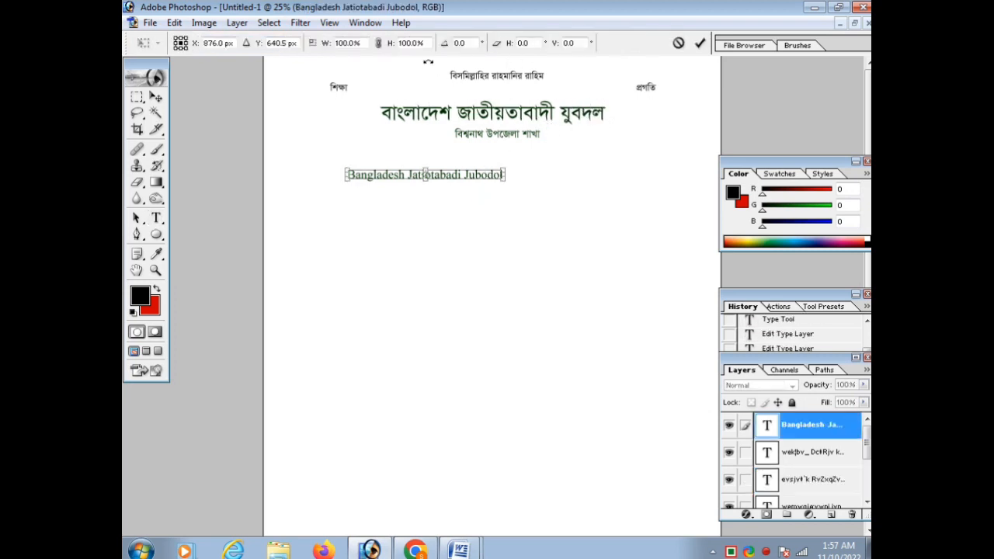
key(Escape)
drag(393, 44, 326, 45)
text(50)
key(Return)
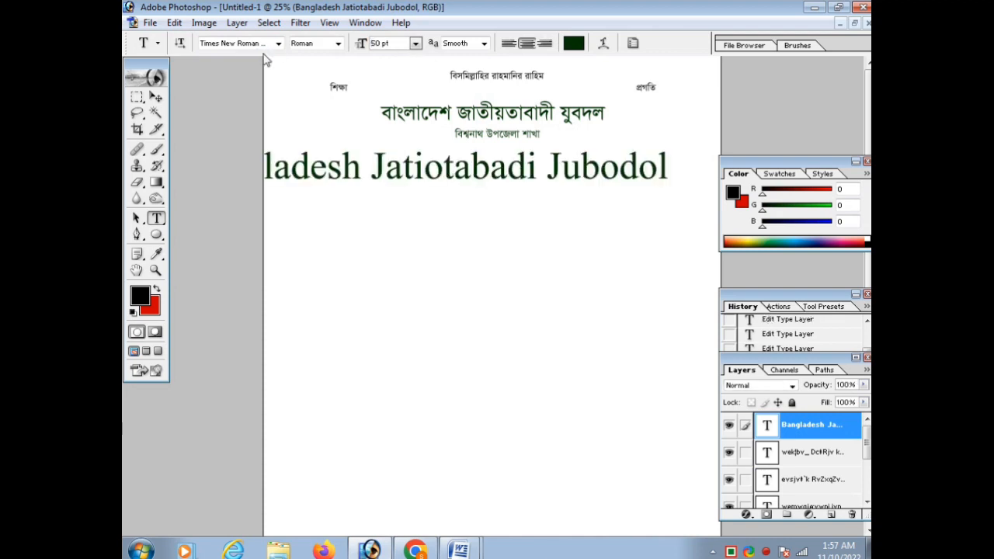
Check the Bengali title's font size and set the "Bangladesh Jatiotabadi Jubodol" line to 30.88 pt.
click(399, 105)
key(ctrl+Return)
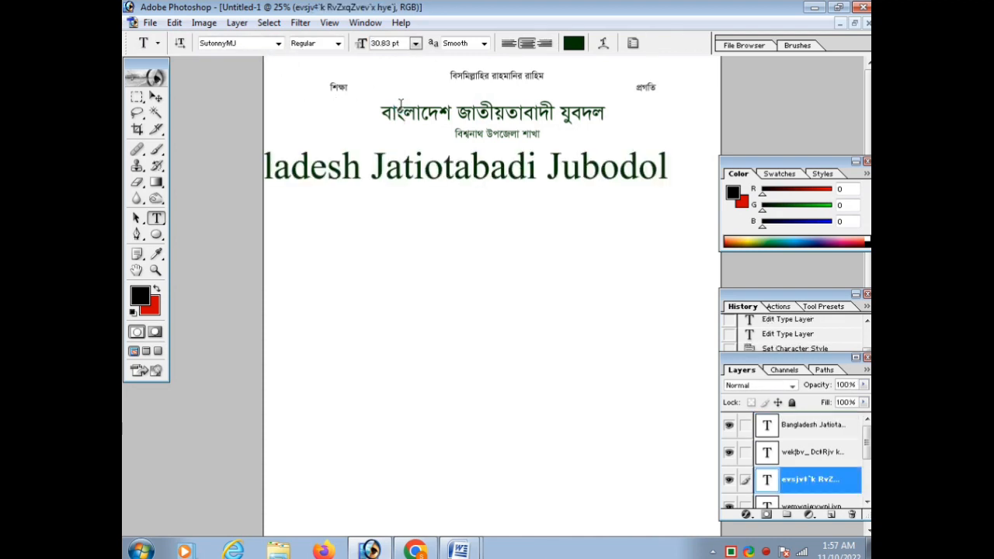
click(433, 177)
drag(404, 43, 260, 56)
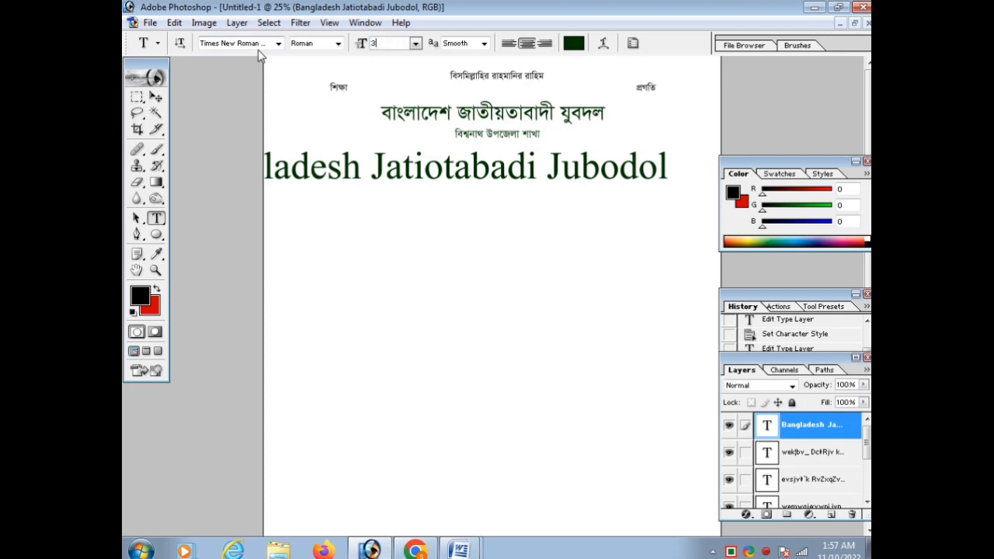
key(Return)
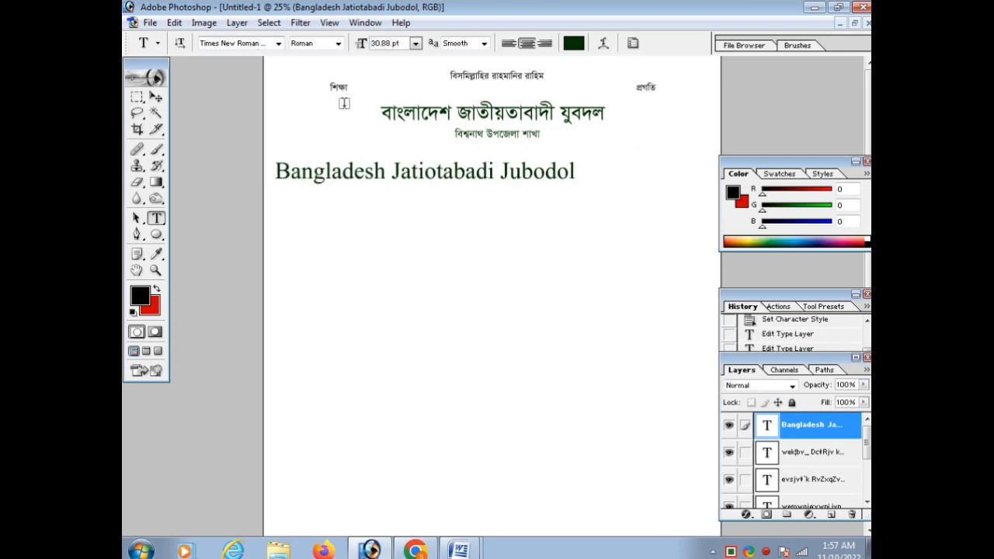
Move the "Bangladesh Jatiotabadi Jubodol" line right and up so it is centred directly beneath the Bengali branch line.
key(ctrl+t)
key(Right)
key(Right)
key(Right)
key(Right)
key(Right)
key(Right)
key(Right)
key(Right)
key(Right)
key(Right)
key(Right)
key(Right)
key(Right)
key(Right)
key(Right)
key(Right)
key(Right)
key(Right)
key(Right)
key(Right)
key(Right)
key(Right)
key(Right)
key(Right)
key(Right)
key(Right)
key(Right)
key(Right)
key(Right)
key(Right)
key(Right)
key(Right)
key(Right)
key(Right)
key(Right)
key(Right)
key(Right)
key(Right)
key(Right)
key(Right)
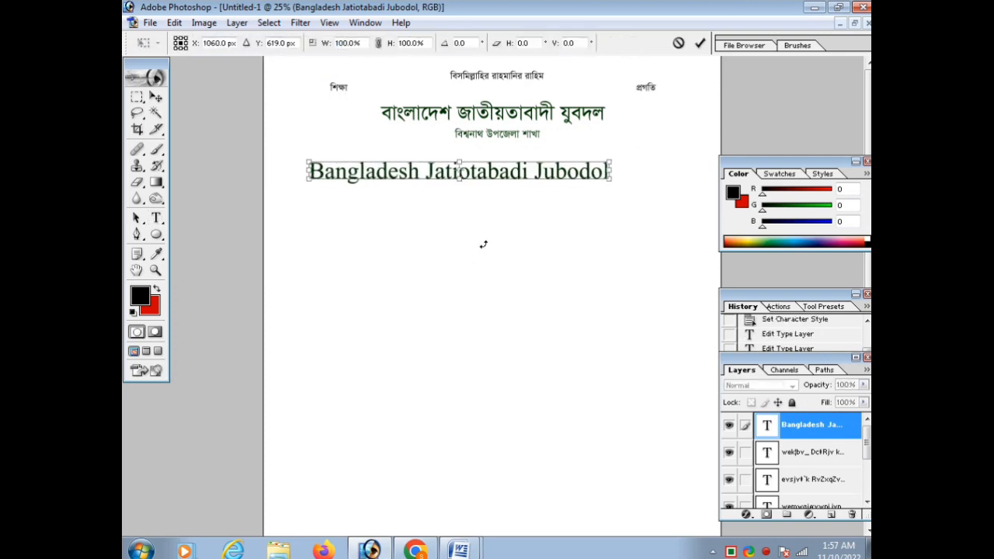
key(Up)
key(Up)
key(Up)
key(Up)
key(Up)
key(Up)
key(Up)
key(Up)
key(Up)
key(Up)
key(Up)
key(Up)
key(Up)
key(Up)
key(Up)
key(Up)
key(Up)
key(Up)
key(Up)
key(Up)
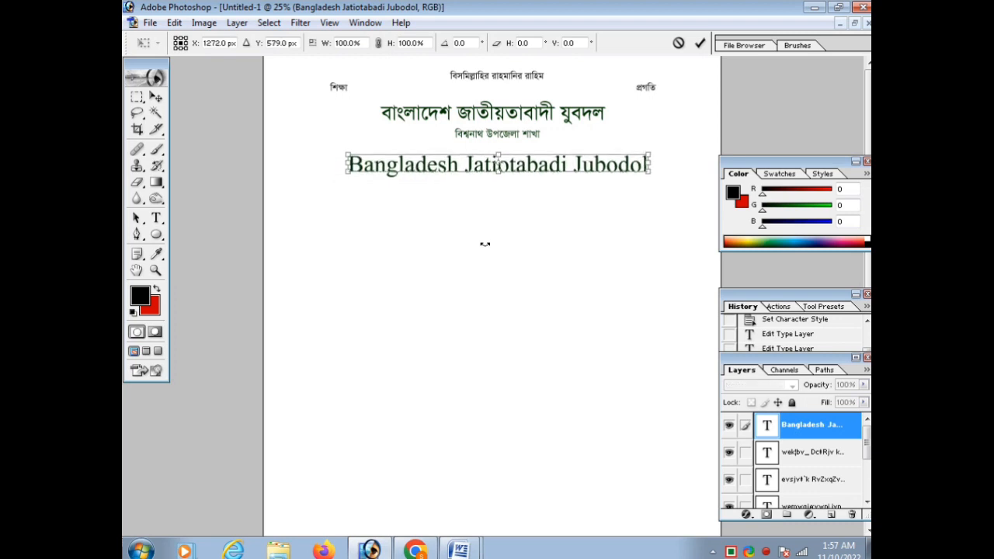
key(Return)
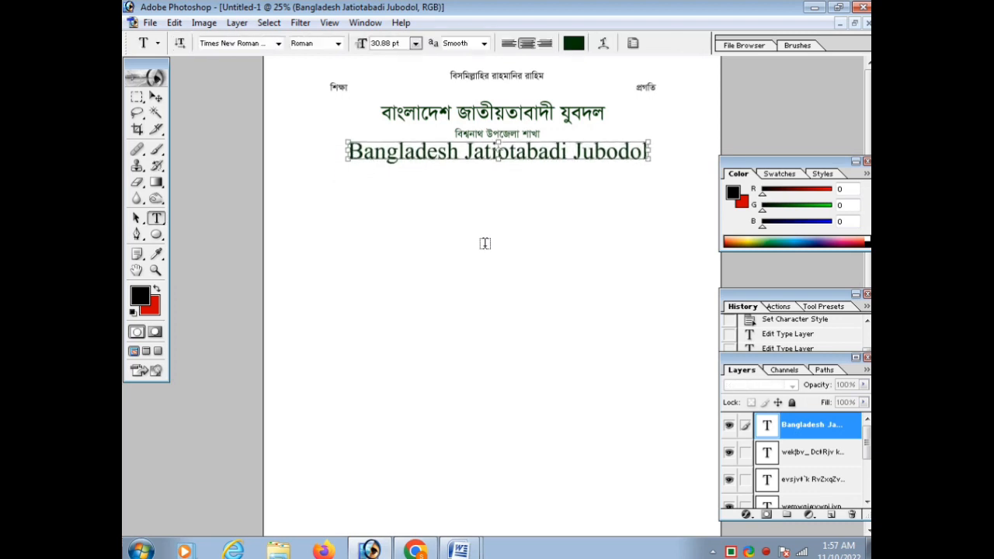
Check the Bengali title's font size and try 30 pt and 30.83 pt on the "Bangladesh Jatiotabadi Jubodol" line.
click(449, 112)
key(Escape)
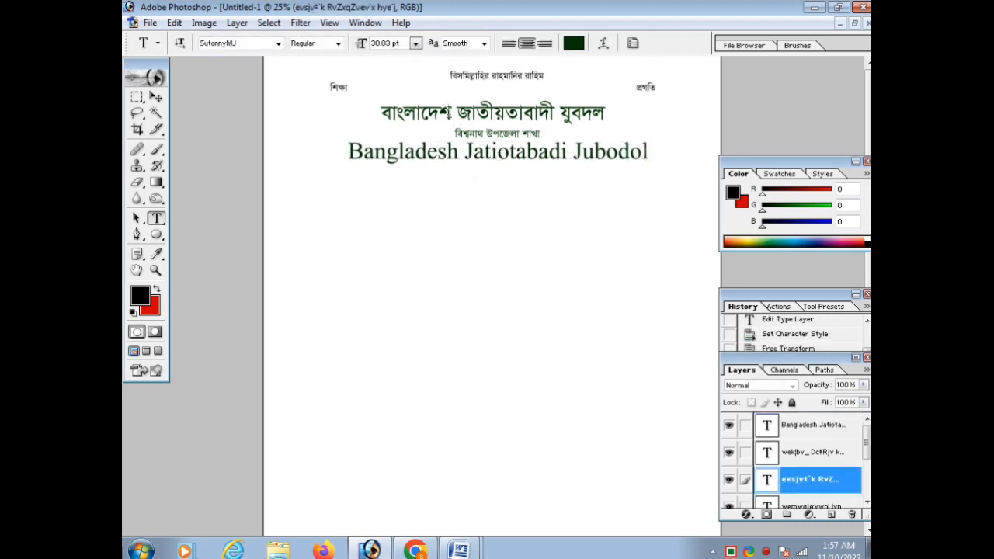
click(443, 146)
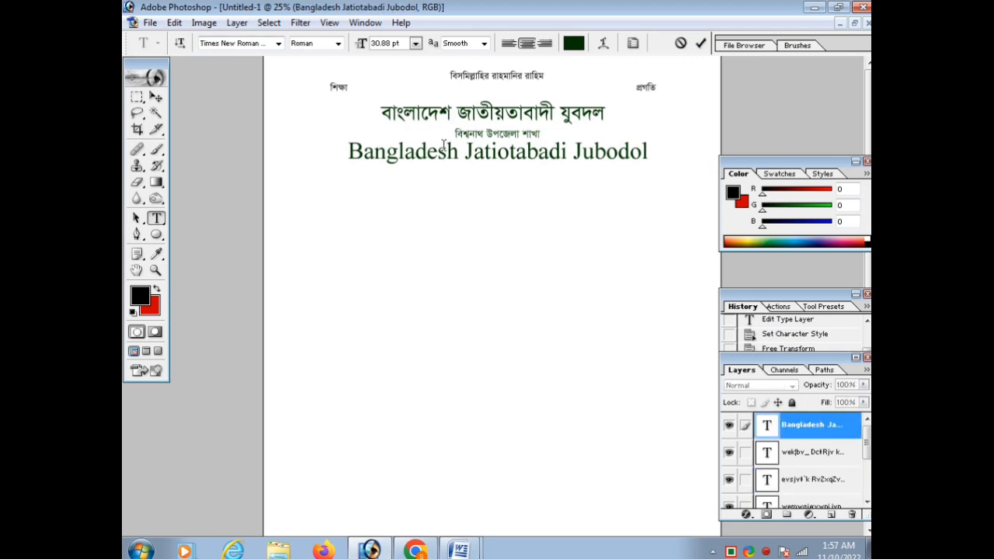
double_click(410, 43)
text(30)
key(Return)
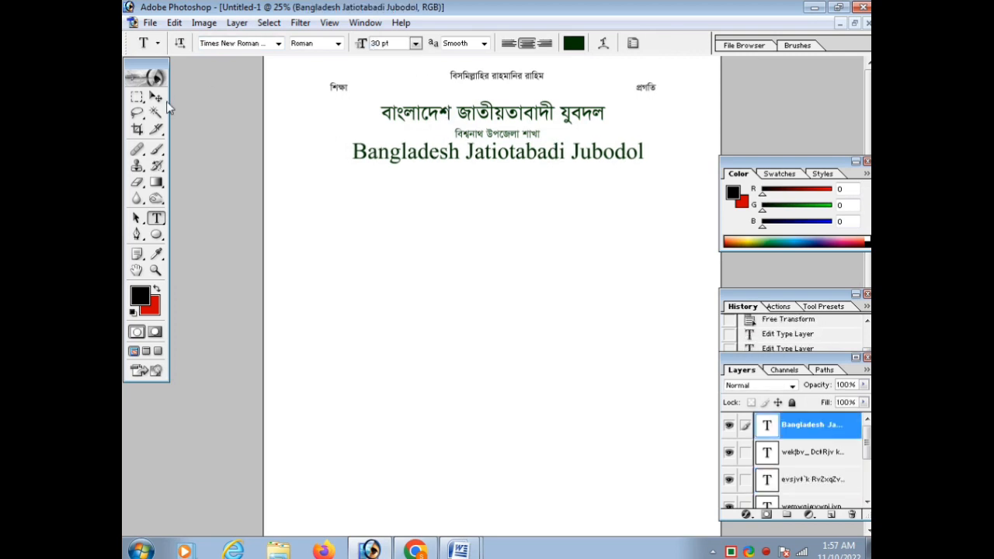
click(361, 44)
text(30.83)
key(Return)
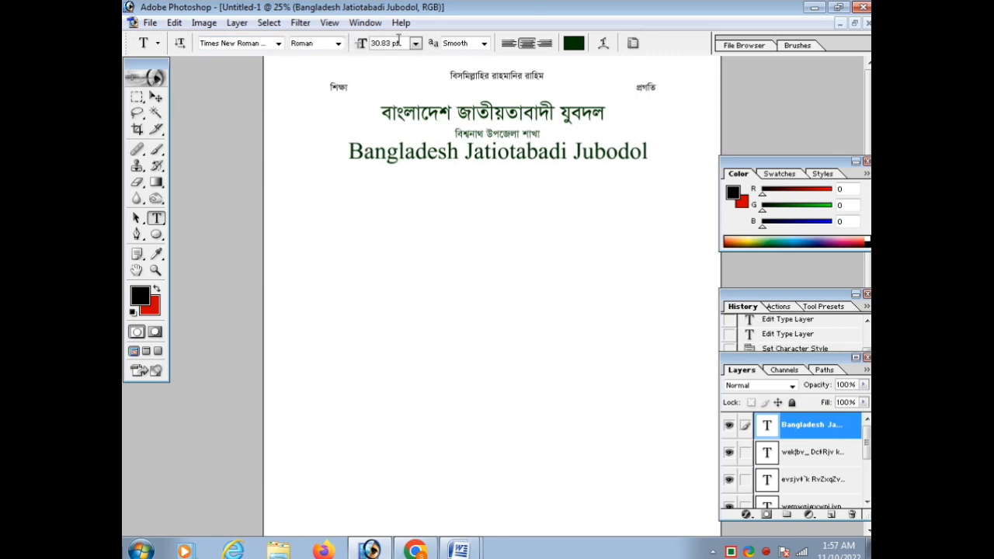
Set the font size of the "Bangladesh Jatiotabadi Jubodol" line to 25 pt.
drag(407, 47, 371, 44)
text(25)
key(Return)
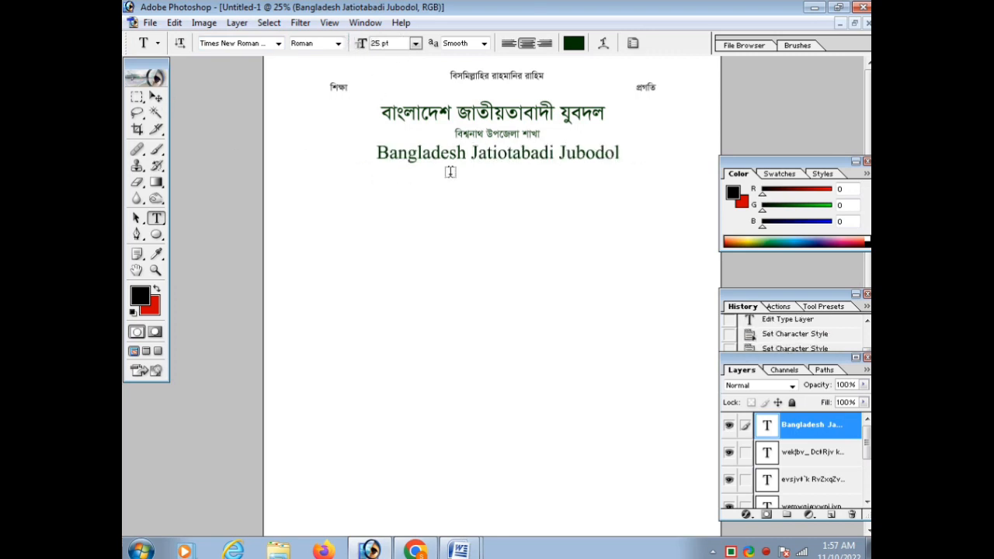
Scale the large Bengali organization title up slightly with Free Transform, to about 31.85 pt.
ctrl+click(548, 114)
key(ctrl+t)
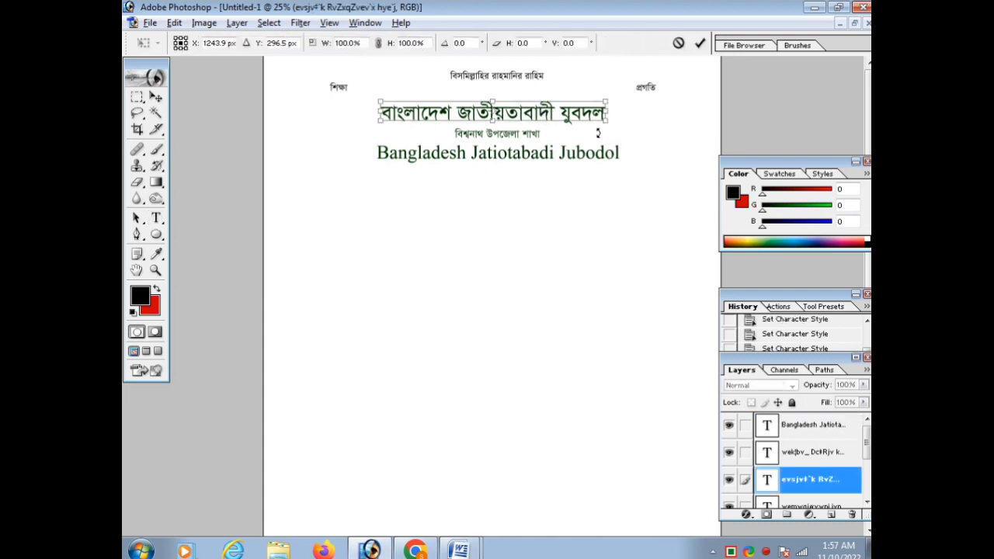
drag(610, 123, 613, 125)
key(Return)
Set the font style of both the English title and the large Bengali title to Bold.
ctrl+click(566, 153)
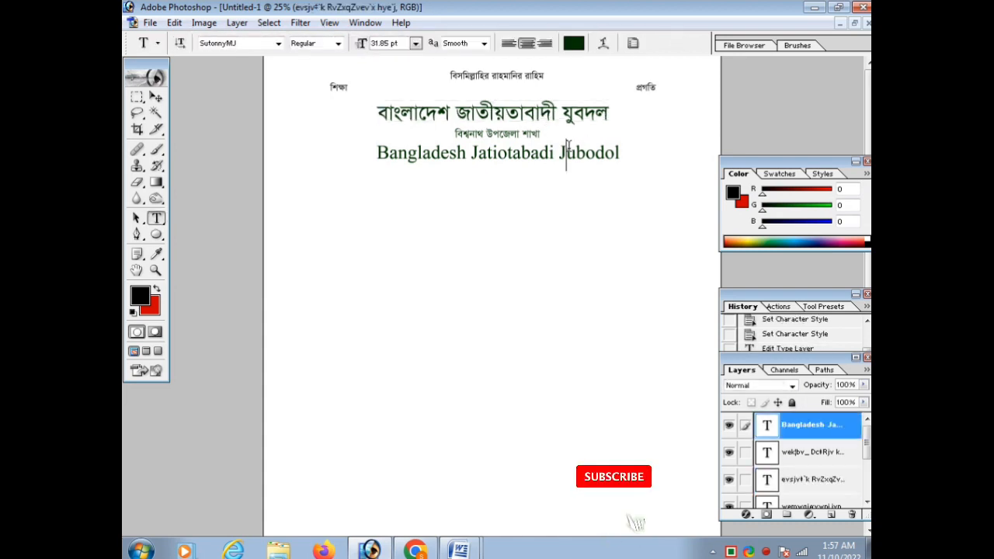
click(339, 45)
click(312, 68)
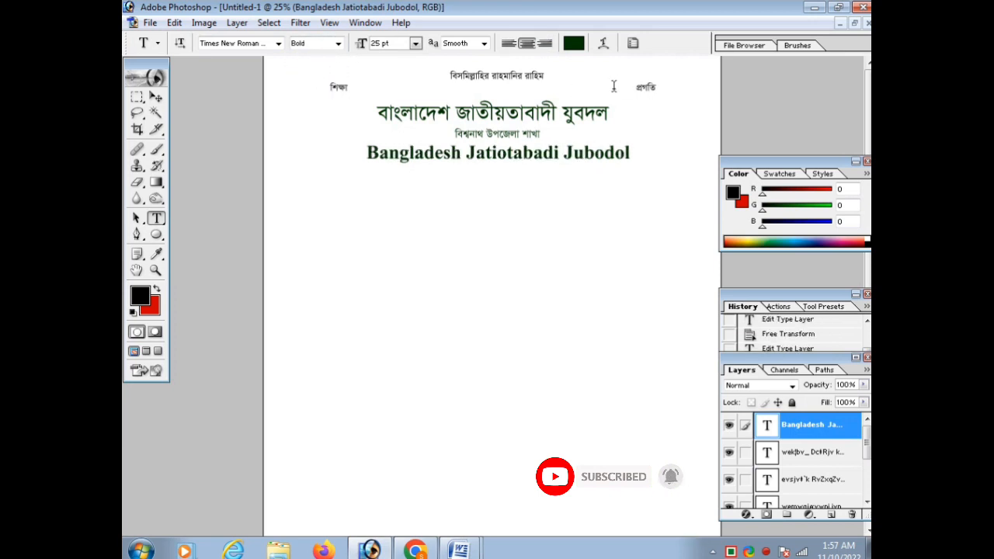
ctrl+click(541, 108)
click(339, 43)
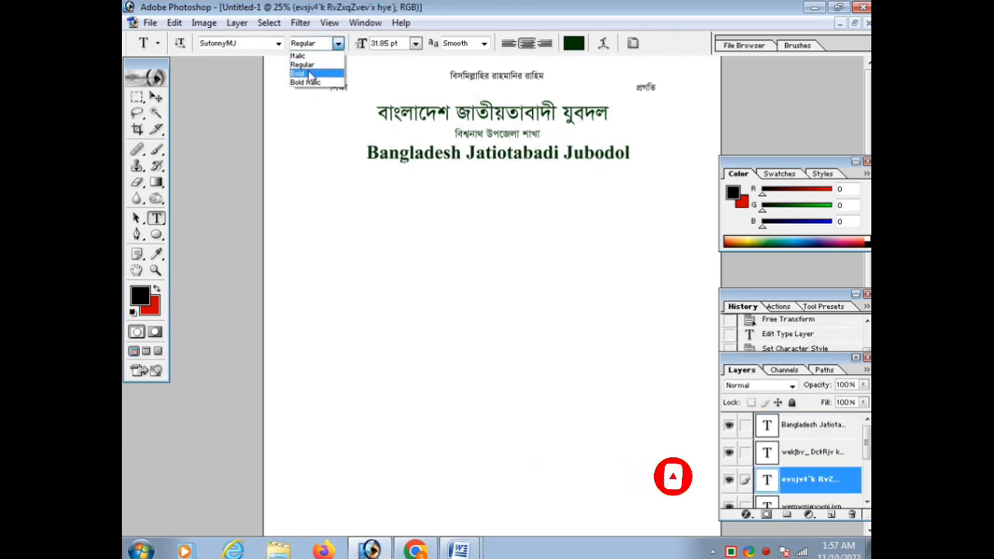
click(310, 74)
Change the text color of the Bengali branch line "বিশ্বনাথ উপজেলা শাখা" to red, FF0000.
ctrl+click(523, 134)
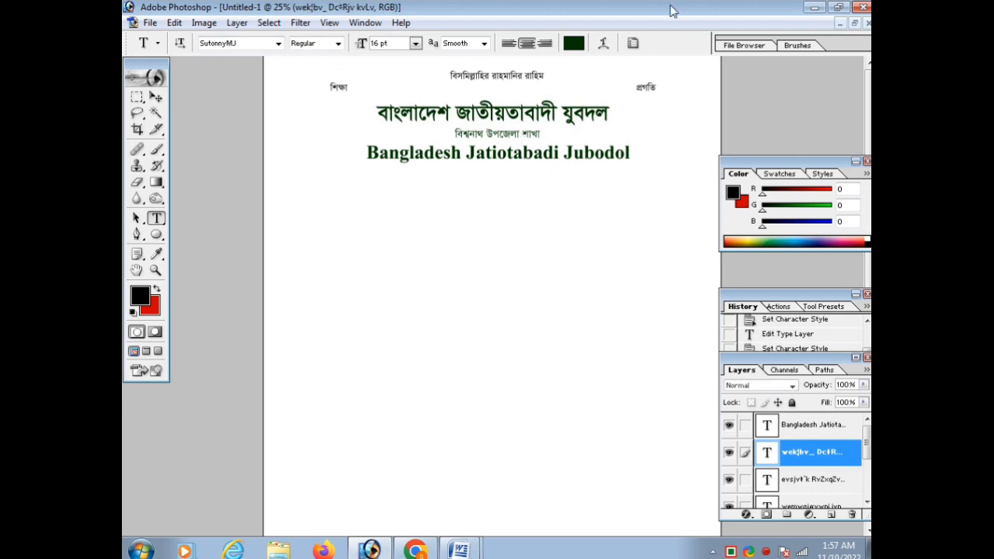
click(574, 43)
click(722, 241)
click(693, 241)
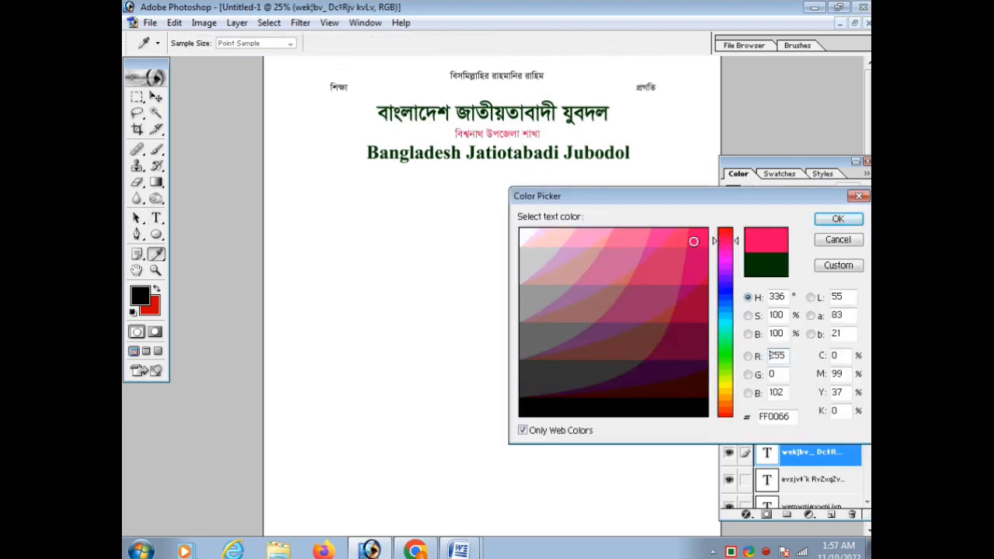
click(725, 229)
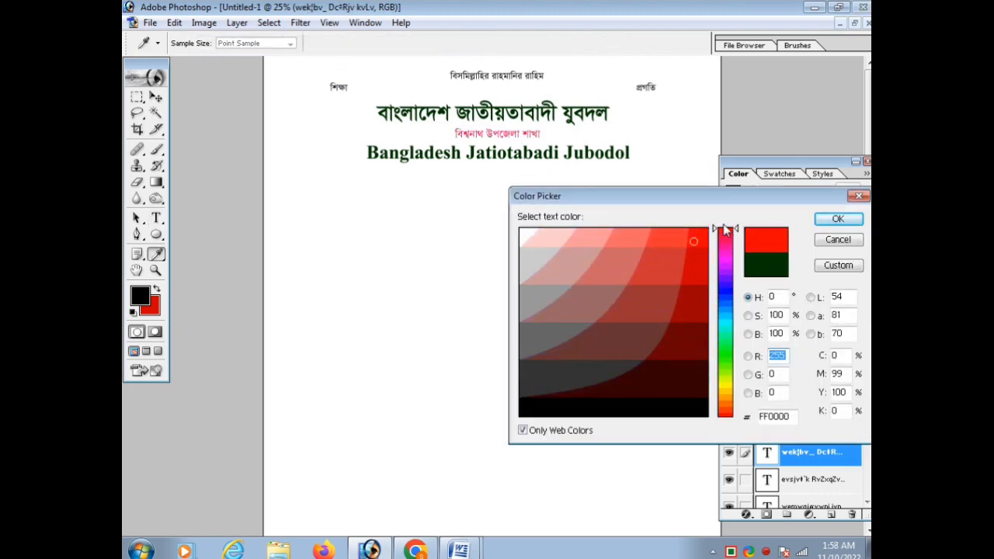
key(Return)
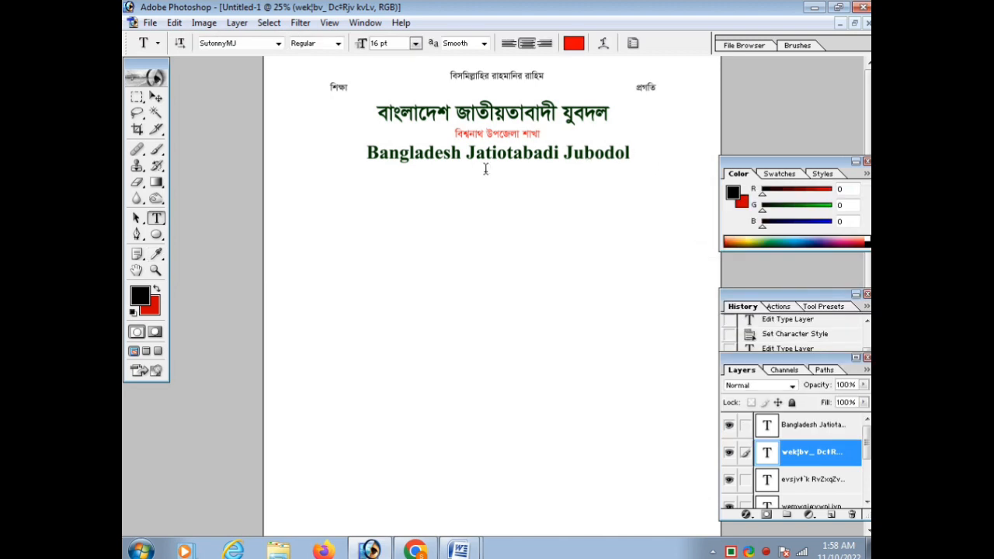
Add a red 16 pt Times New Roman text line reading "Bishwanath Upazila Unit" below the English title.
click(458, 182)
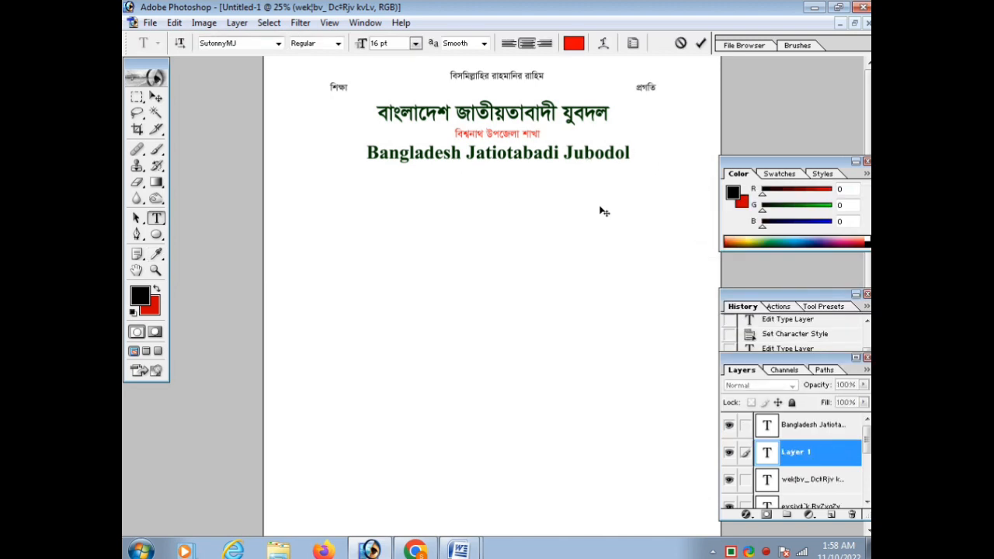
click(232, 42)
text(Times New Roman)
key(Return)
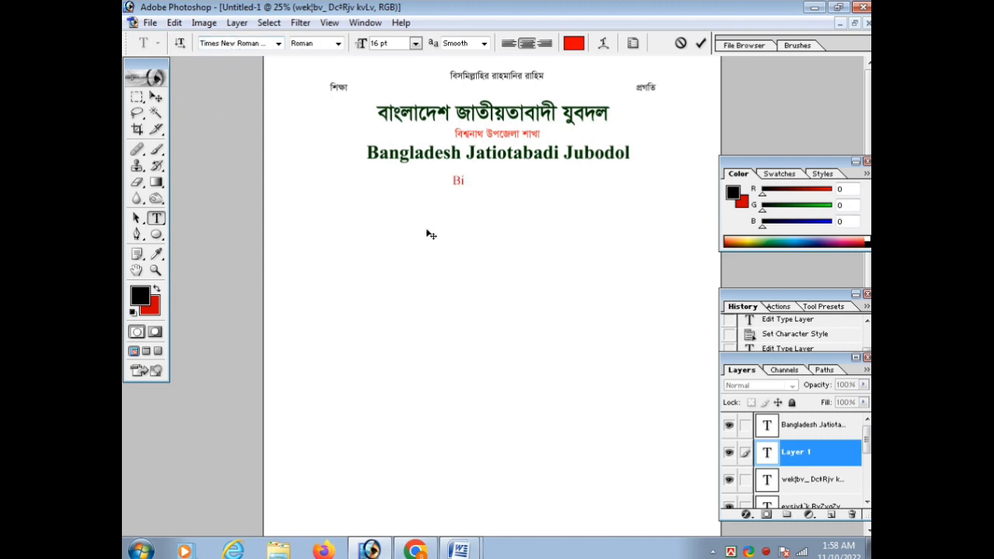
text(Bishwanath Wpa)
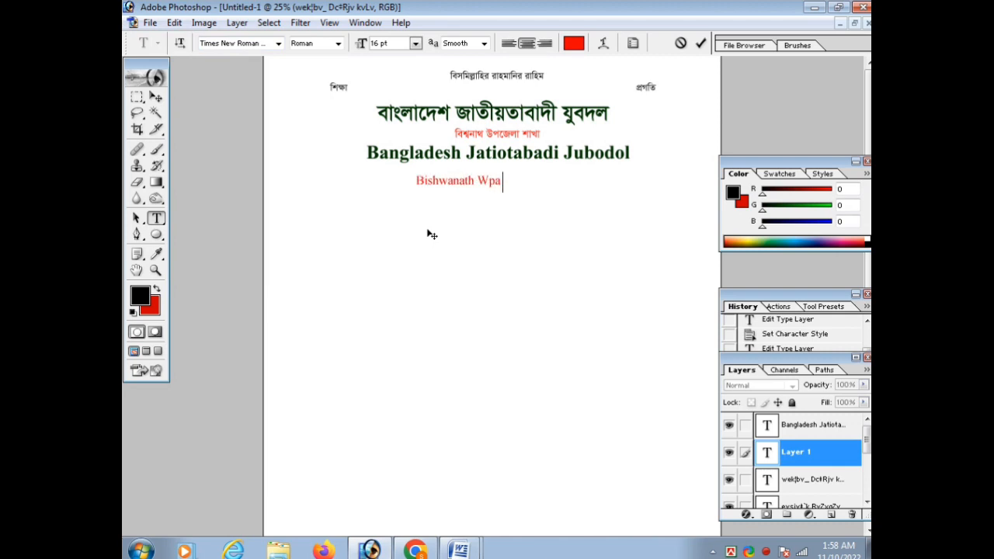
key(BackSpace)
key(BackSpace)
key(BackSpace)
text(U)
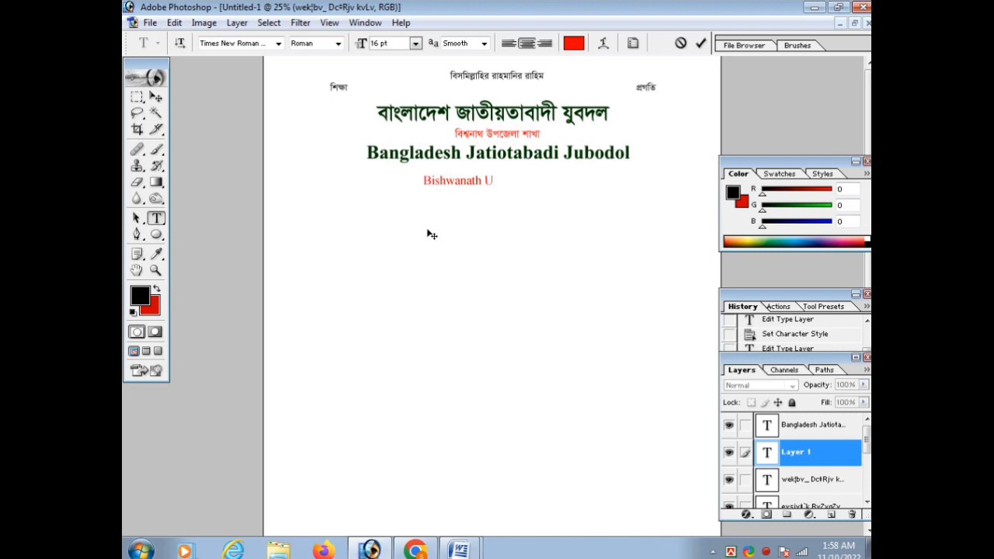
text(pazila)
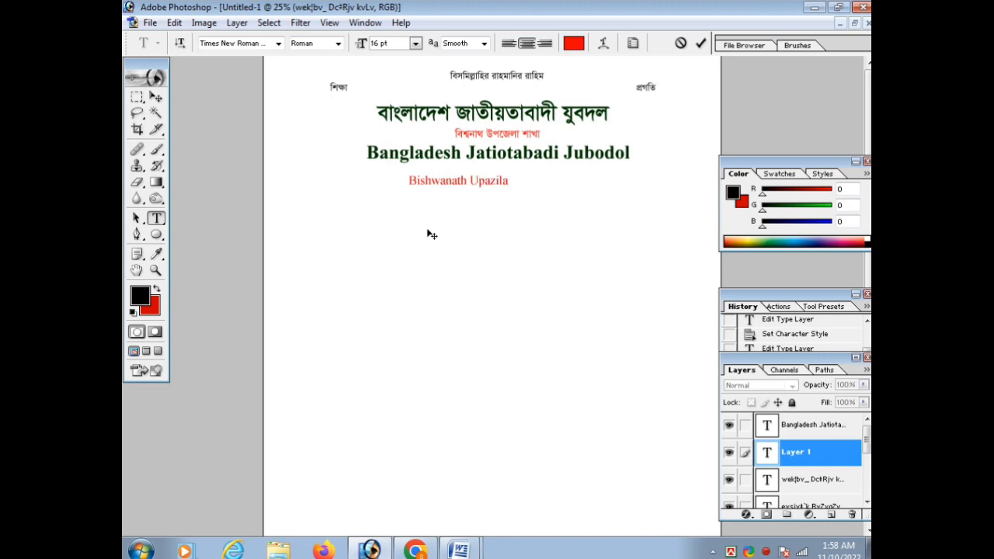
text( Unit)
Move the "Bishwanath Upazila Unit" line right and up so it sits centred just under the English title.
key(ctrl+t)
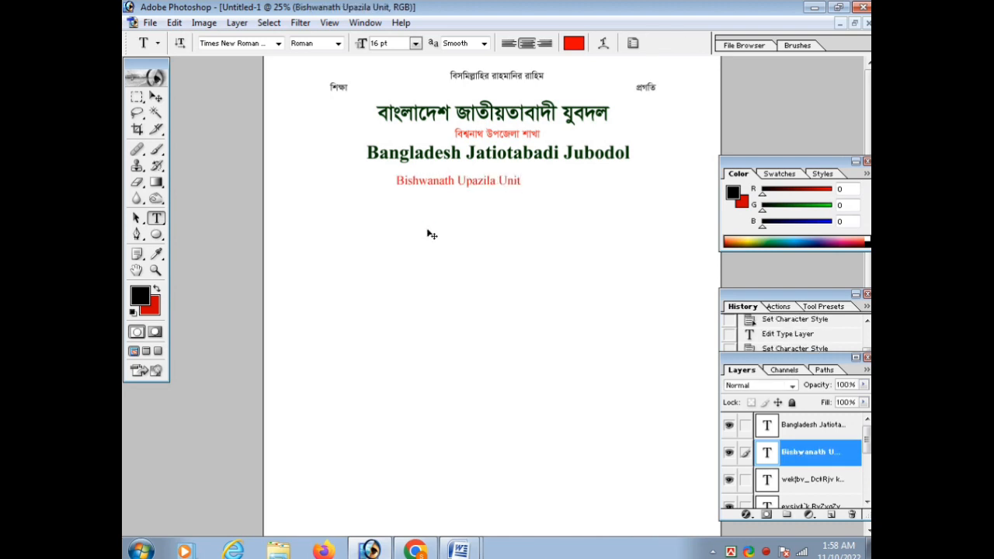
key(Right)
key(Right)
key(Right)
key(Right)
key(Right)
key(Right)
key(Right)
key(Right)
key(Right)
key(Right)
key(Right)
key(Right)
key(Right)
key(Right)
key(Right)
key(Right)
key(Right)
key(Right)
key(Right)
key(Right)
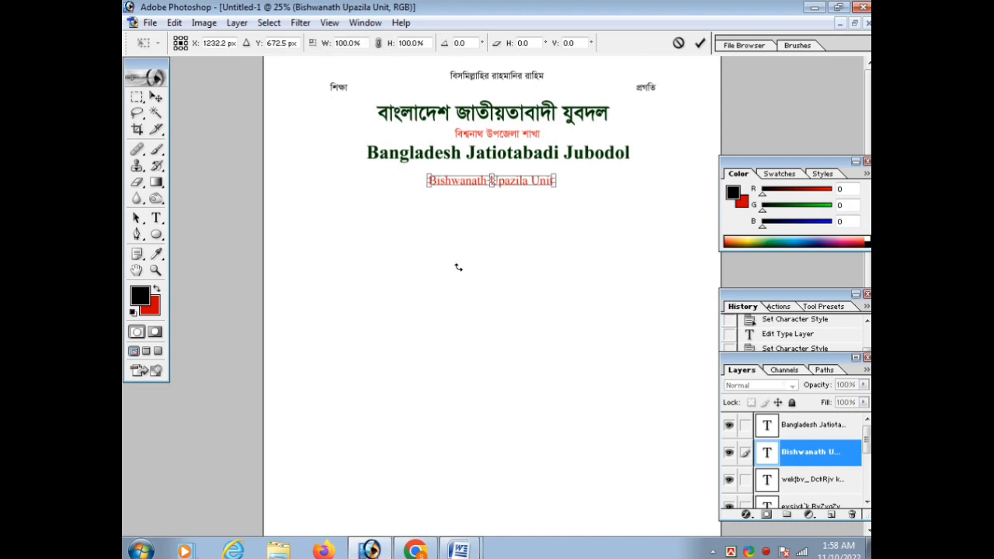
key(Up)
key(Up)
key(Up)
key(Up)
key(Up)
key(Up)
key(Up)
key(Up)
key(Up)
key(Up)
key(Up)
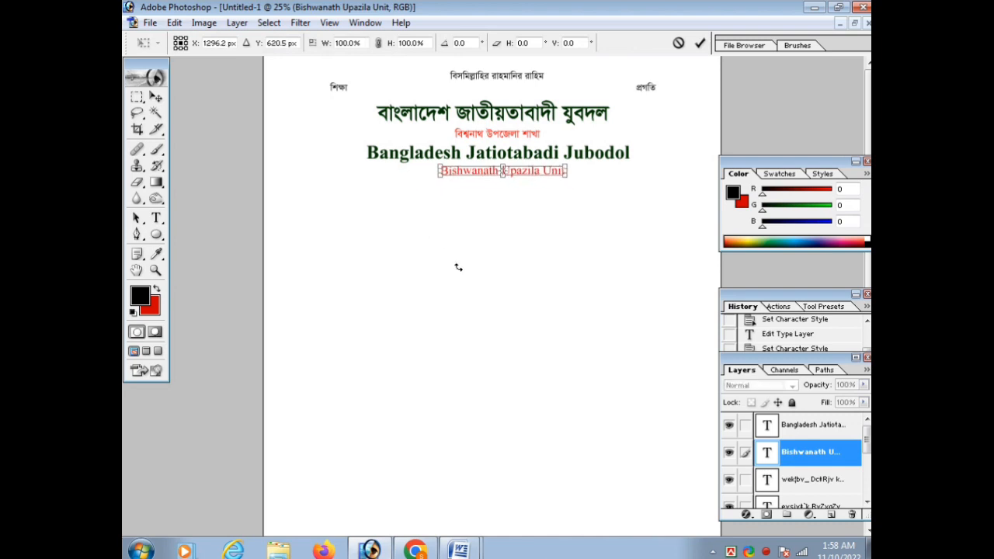
key(Return)
Set the font size of the "Bishwanath Upazila Unit" line to 12 pt.
key(t)
drag(403, 44, 372, 44)
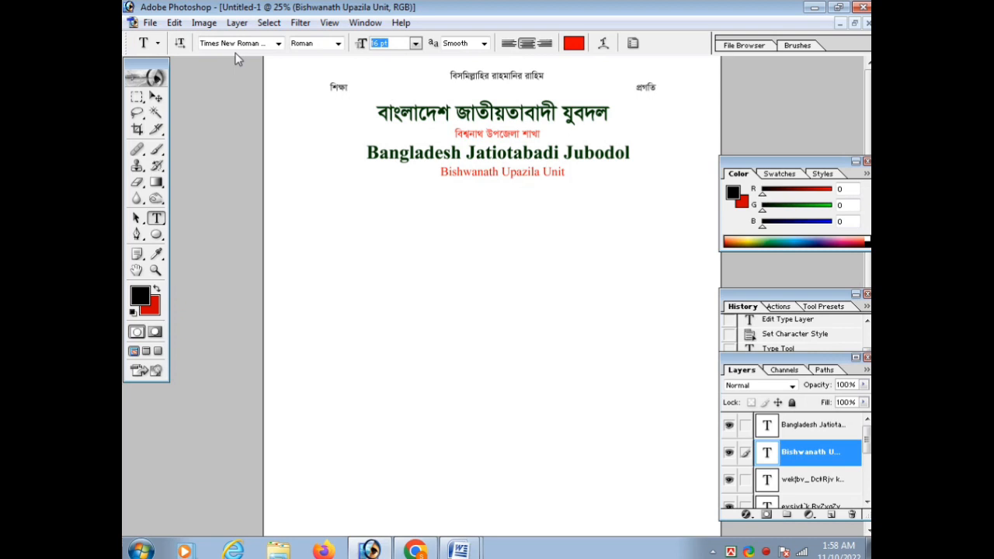
text(12)
key(Return)
Fine-tune the position of the "Bishwanath Upazila Unit" line beneath the English title with Free Transform.
key(ctrl+t)
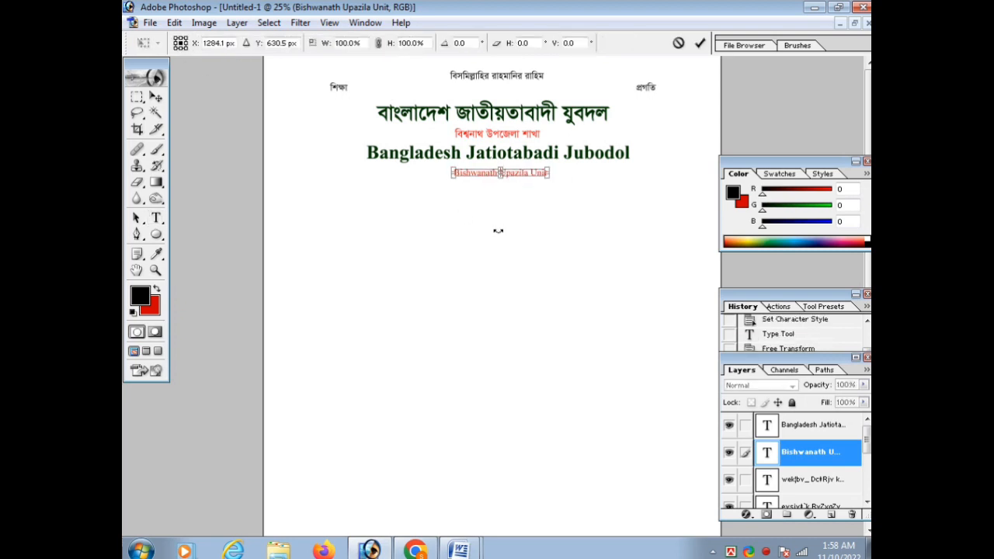
key(Return)
key(ctrl+minus)
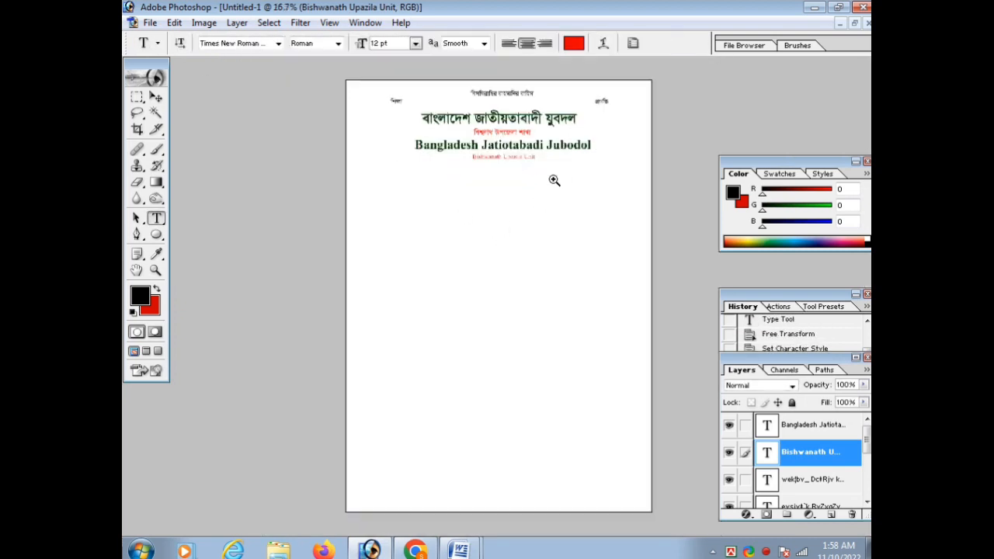
ctrl+click(554, 181)
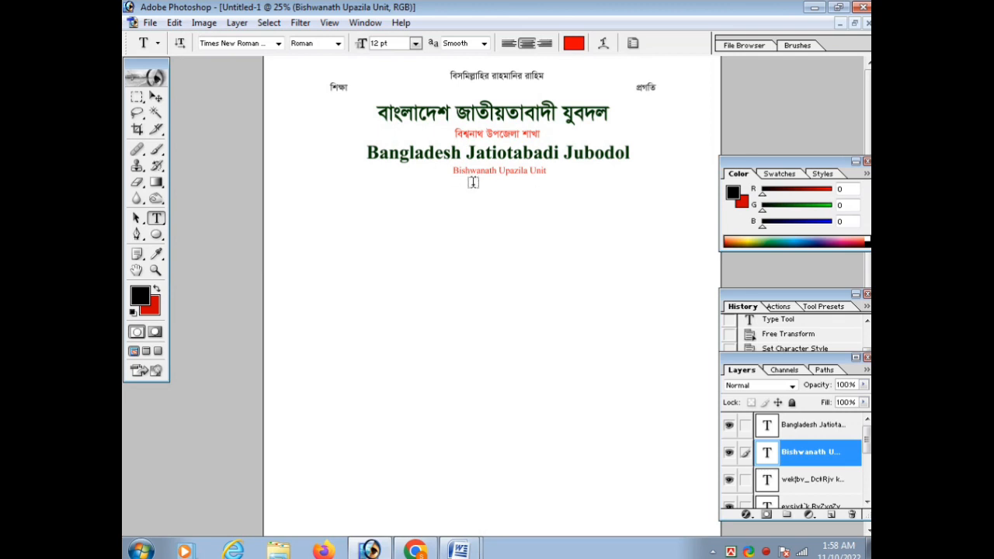
key(ctrl+t)
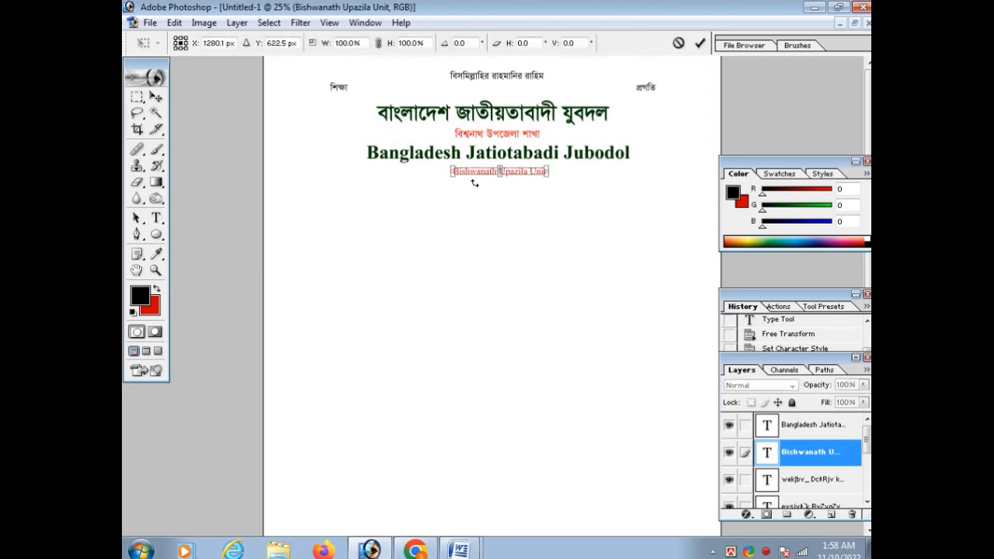
key(Return)
Enlarge the red Bengali branch line with Free Transform to about 18.78 pt.
key(ctrl+minus)
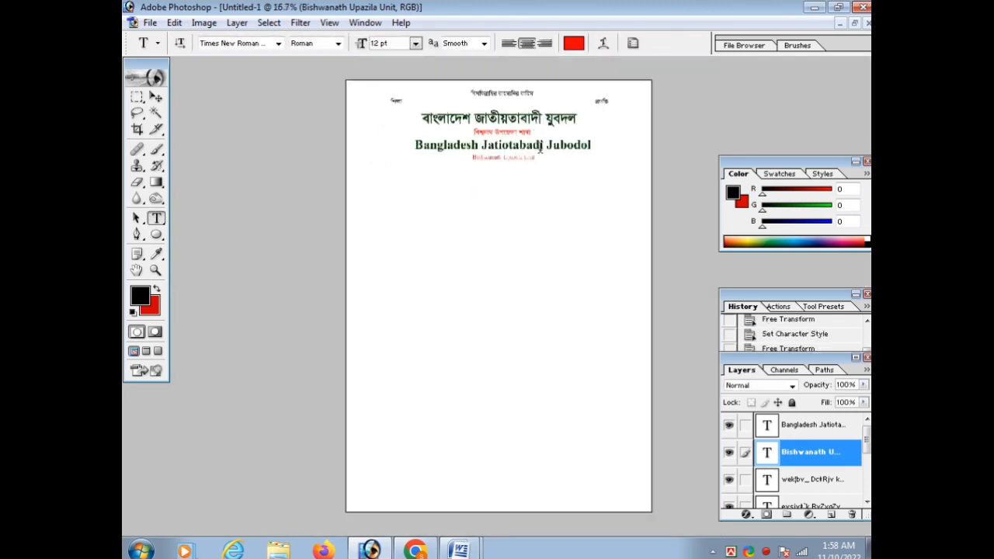
key(ctrl+plus)
key(ctrl+plus)
click(550, 160)
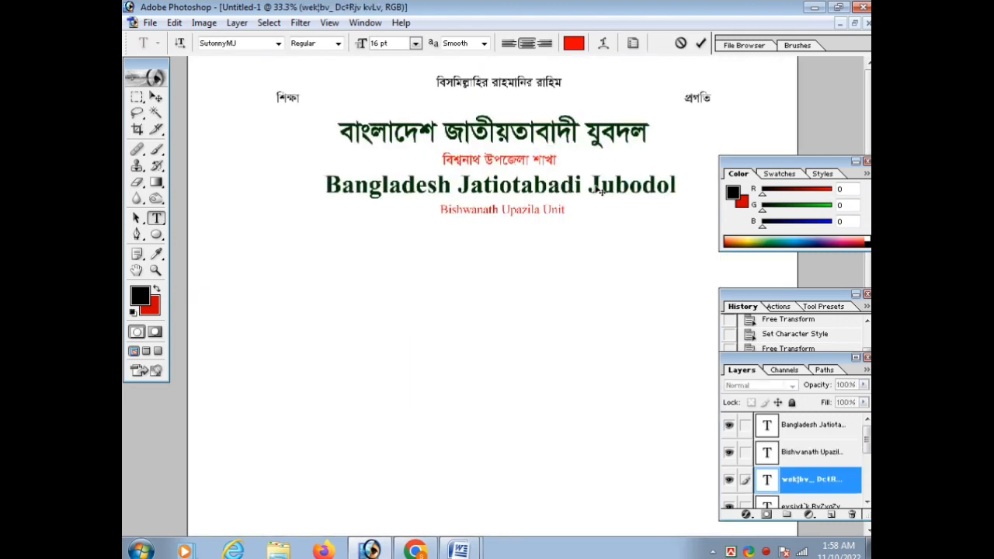
key(ctrl+t)
key(ctrl+Return)
key(ctrl+t)
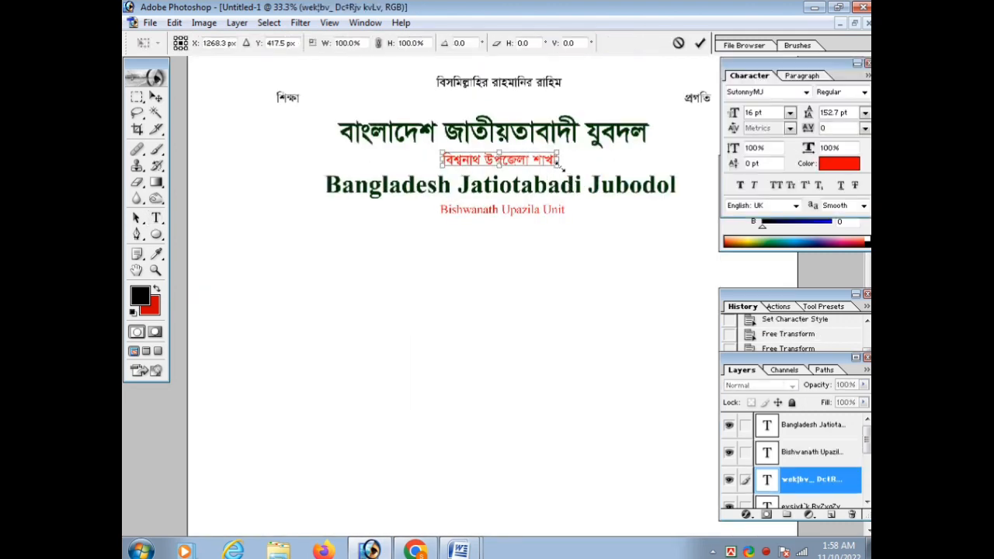
drag(558, 161, 569, 168)
key(Return)
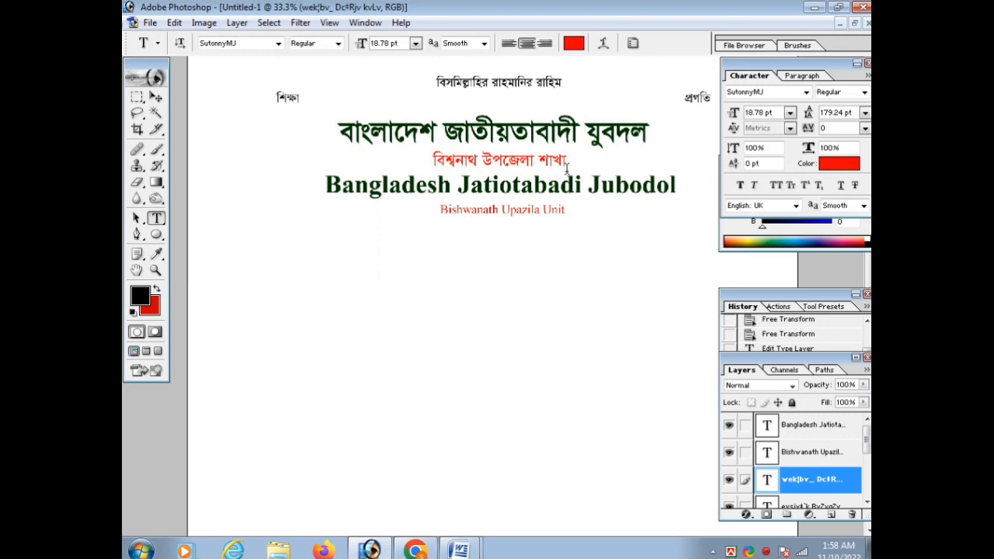
Enlarge the "Bishwanath Upazila Unit" line with Free Transform to about 13.16 pt and nudge it slightly down.
click(532, 204)
key(ctrl+Return)
click(532, 209)
key(ctrl+Return)
key(ctrl+t)
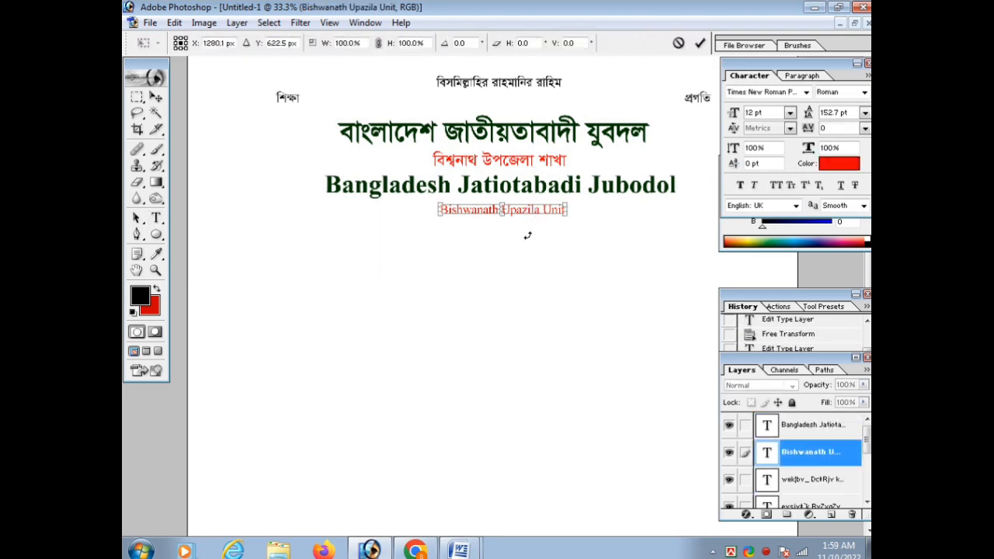
drag(567, 222, 575, 221)
key(Return)
key(ctrl+t)
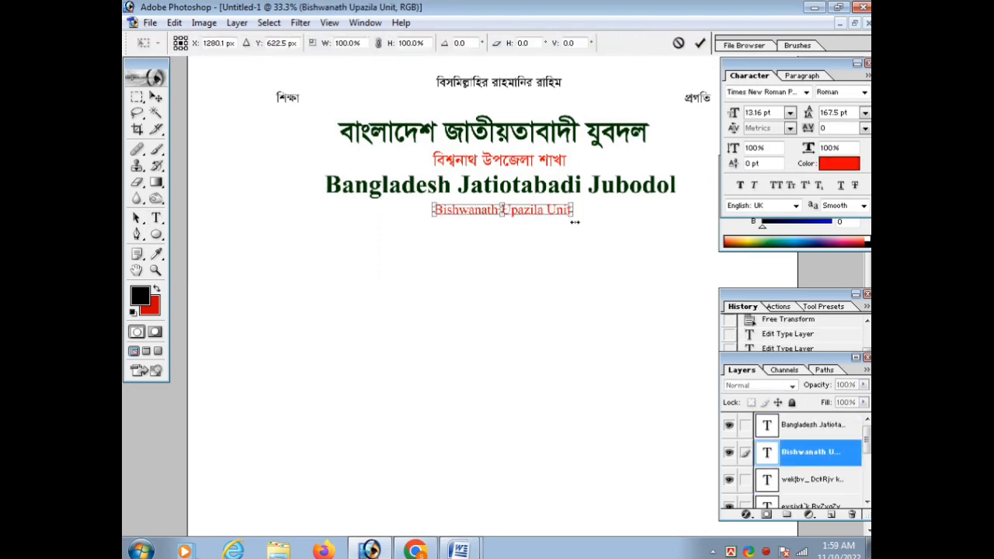
key(Down)
key(Return)
key(ctrl+minus)
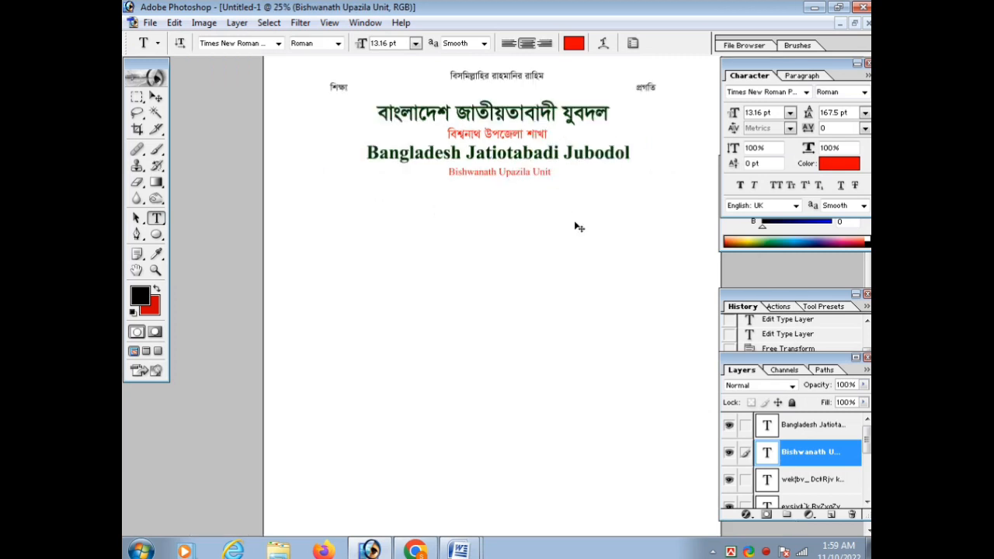
Add a new layer above the English title layer and marquee a thin full-width strip just beneath the header text.
click(812, 427)
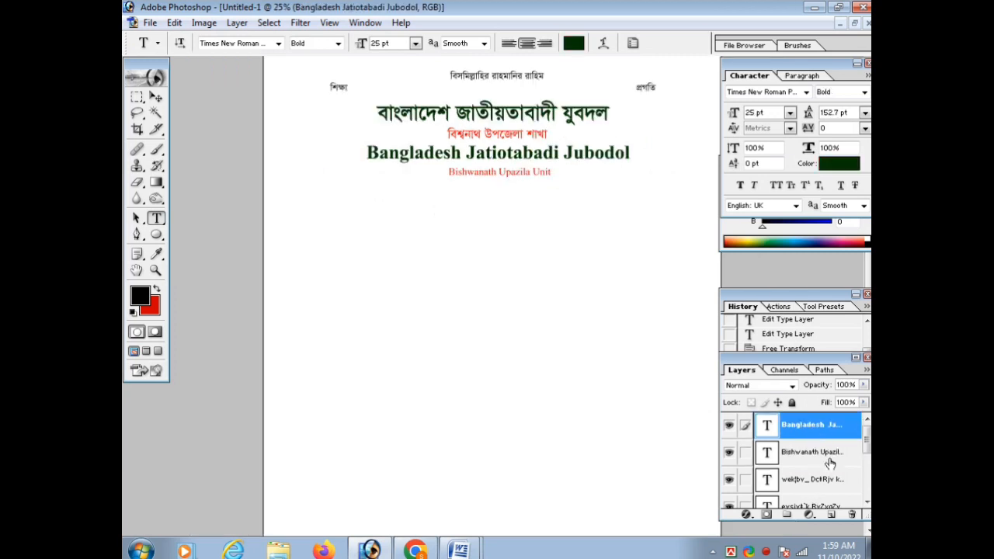
click(831, 507)
scroll(812, 464, up, 1)
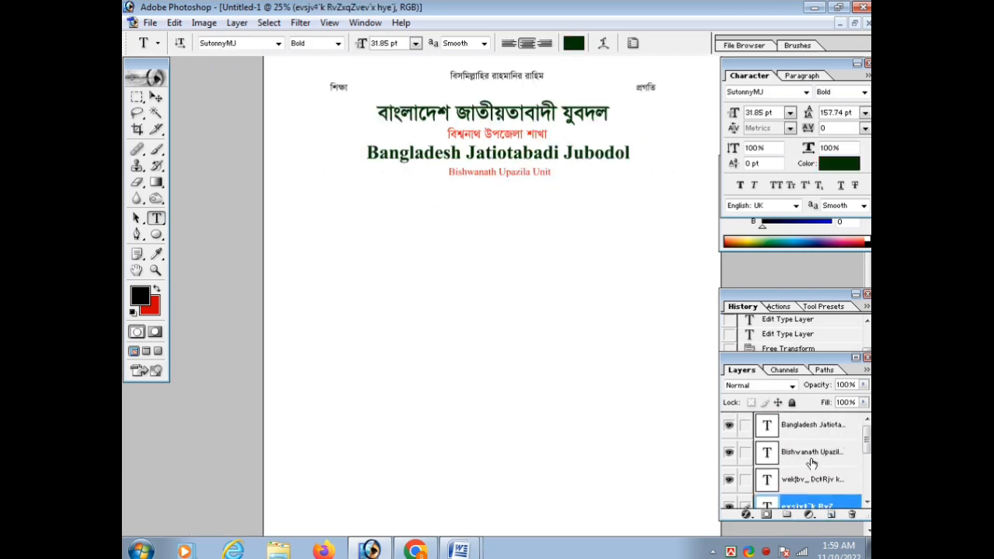
click(814, 425)
click(831, 515)
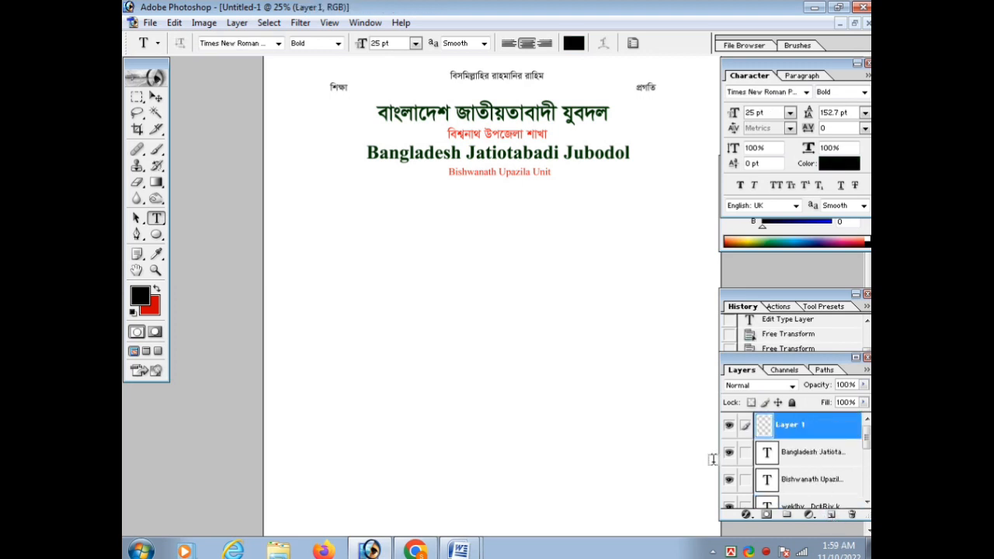
key(m)
key(ctrl+minus)
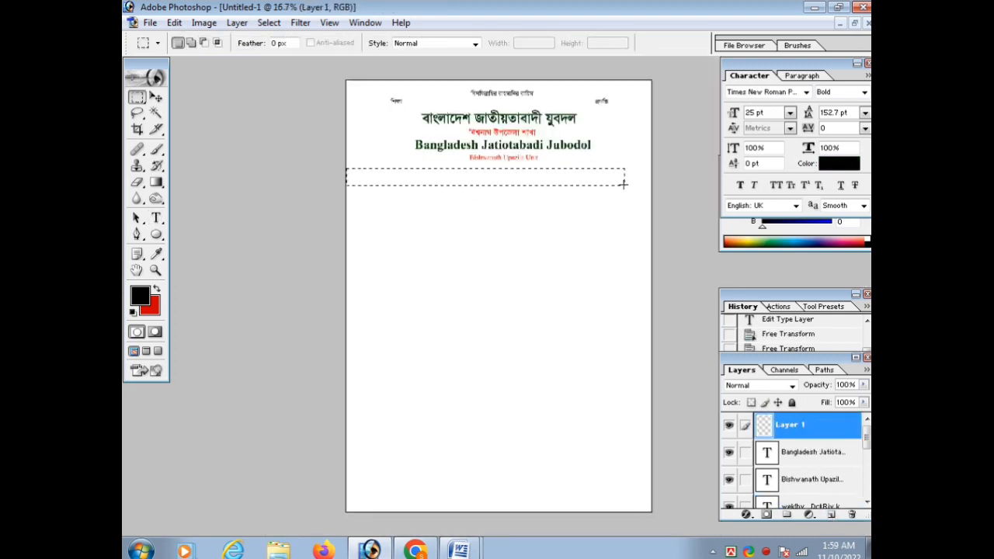
drag(624, 184, 654, 171)
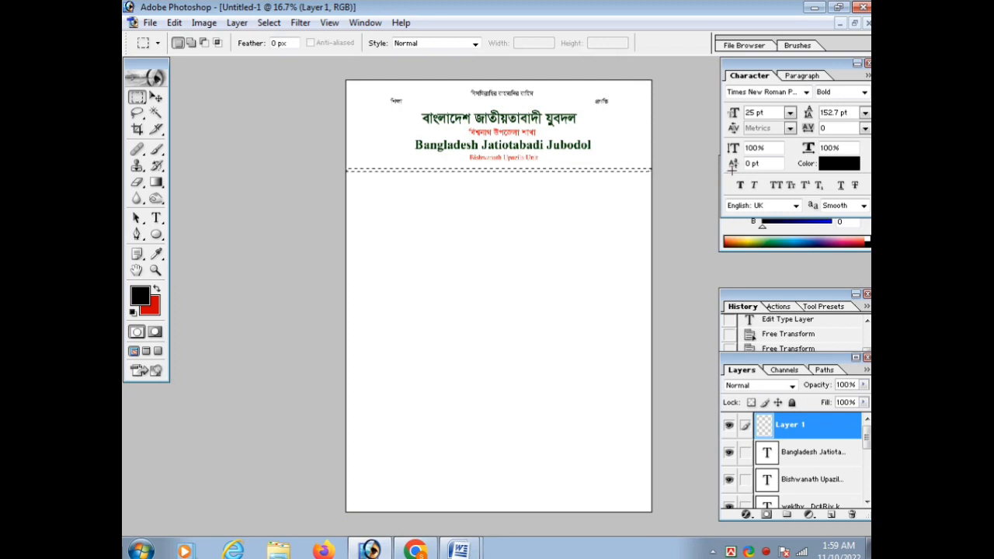
Fill the strip with black, nudge the line up closer to the header text with Free Transform, and deselect it.
key(x)
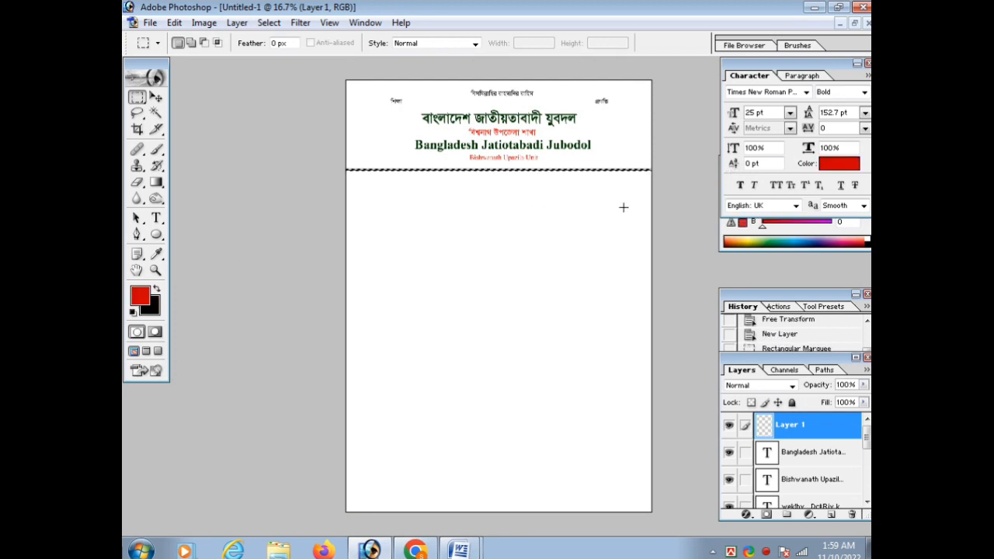
key(ctrl+BackSpace)
key(ctrl+plus)
key(ctrl+minus)
key(ctrl+t)
key(Up)
key(Up)
key(Up)
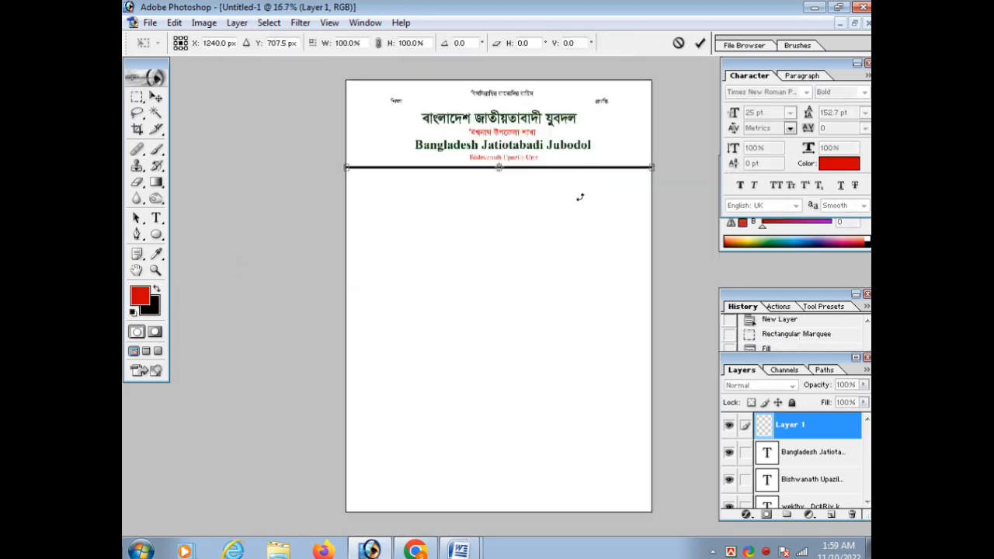
key(Return)
key(ctrl+d)
Marquee a thin page-wide strip just below the black line.
key(Tab)
key(ctrl+plus)
key(ctrl+plus)
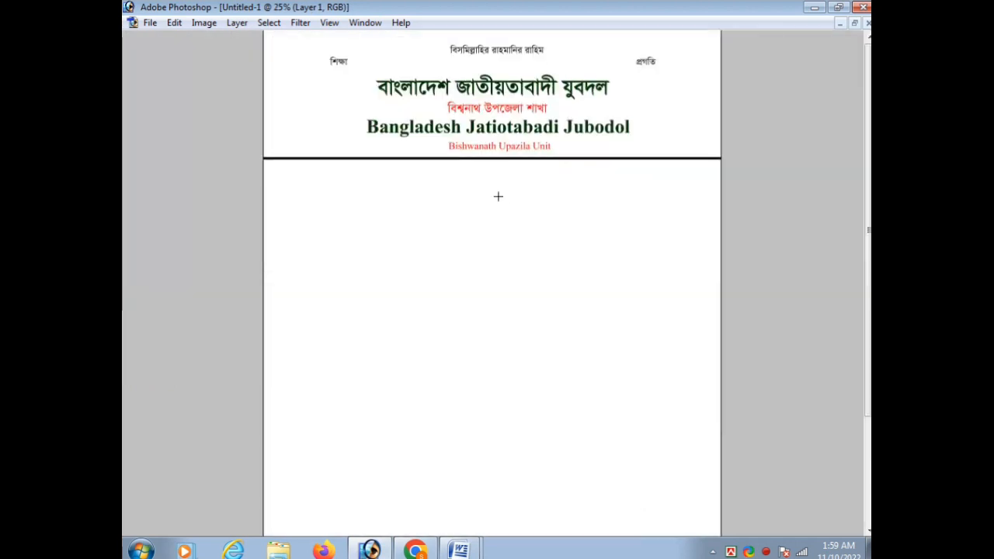
drag(220, 209, 801, 209)
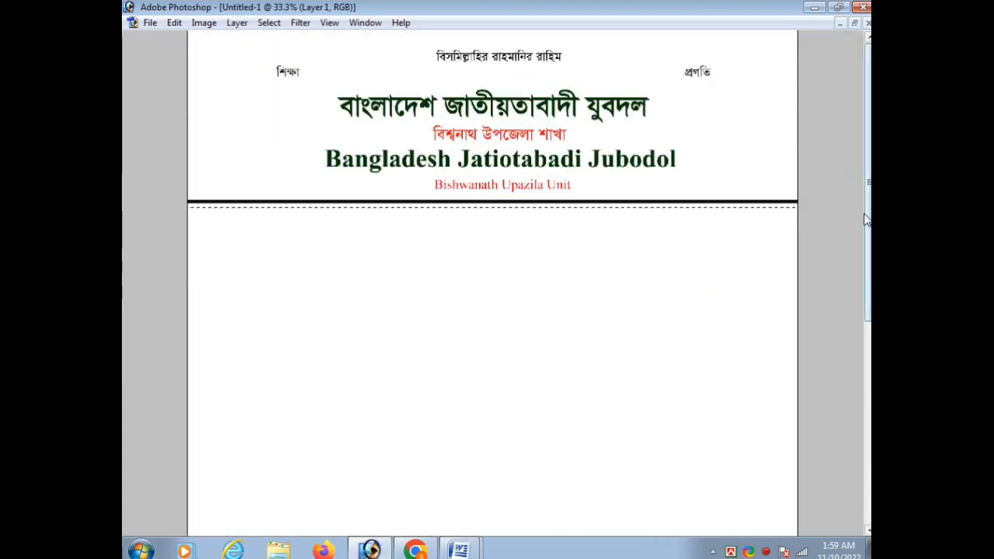
Try to adjust the empty strip selection below the black line with Free Transform.
key(ctrl+minus)
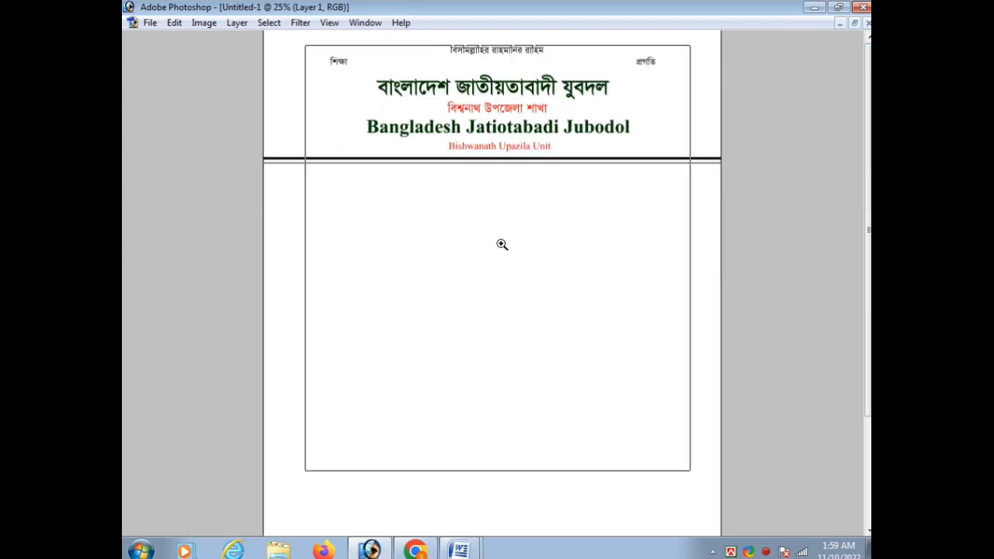
ctrl+click(502, 244)
ctrl+click(501, 244)
key(ctrl+alt+z)
ctrl+click(486, 196)
key(ctrl+t)
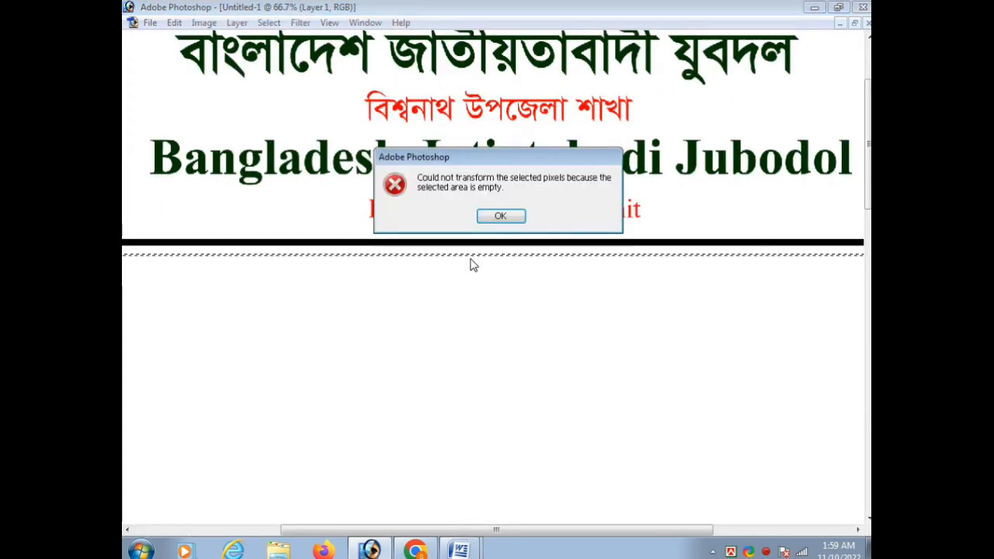
click(505, 217)
key(ctrl+t)
click(505, 219)
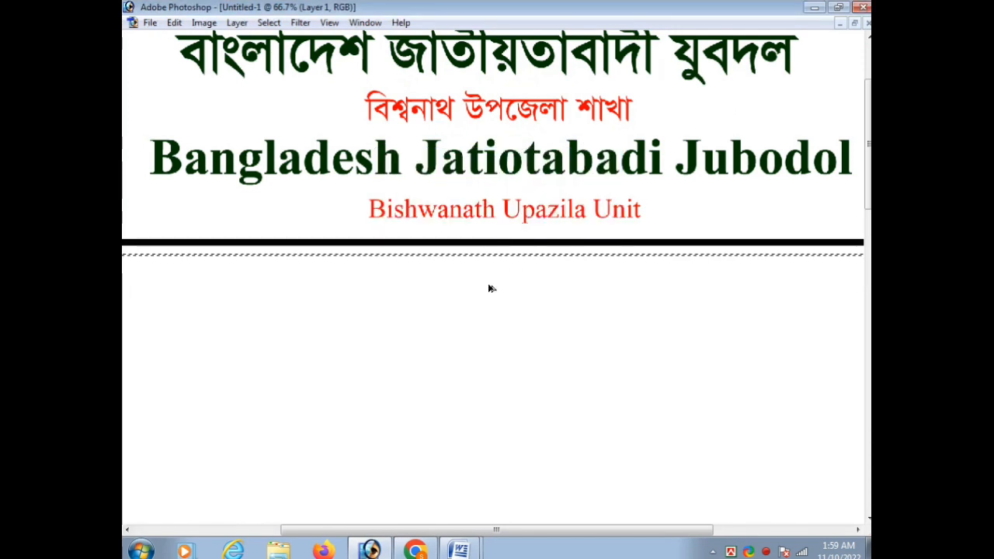
key(shift+Down)
key(ctrl+t)
click(497, 220)
key(ctrl+minus)
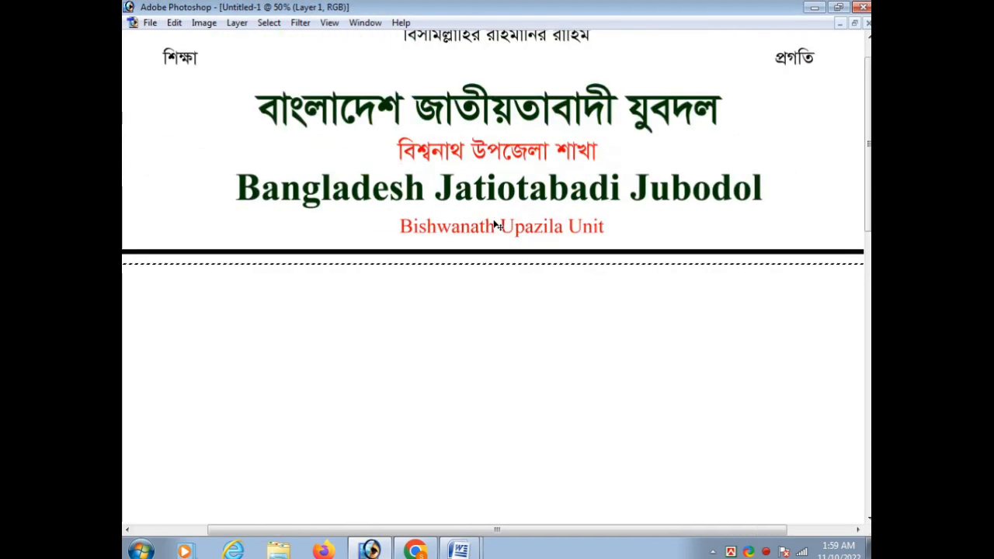
scroll(497, 225, down, 2)
key(ctrl+minus)
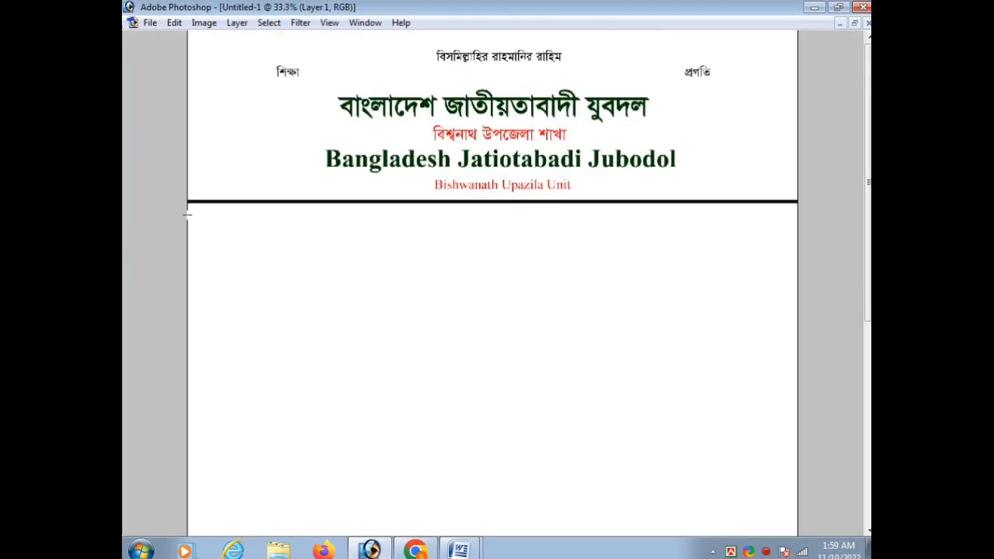
Select a thin full-width strip just below the thick black line and fill it with black.
drag(186, 209, 867, 211)
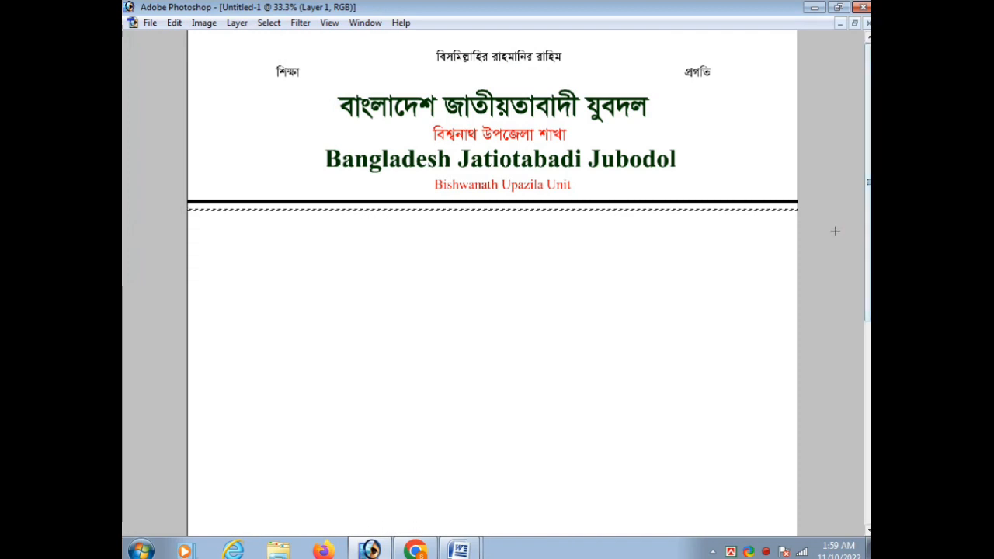
key(alt+BackSpace)
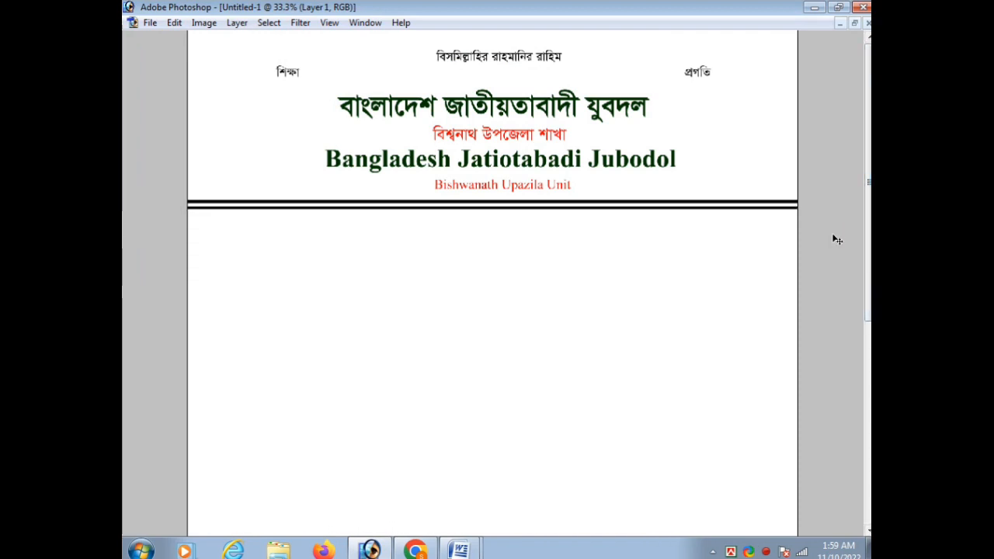
key(ctrl+minus)
key(ctrl+minus)
ctrl+click(680, 216)
ctrl+click(671, 198)
ctrl+click(663, 184)
key(ctrl+t)
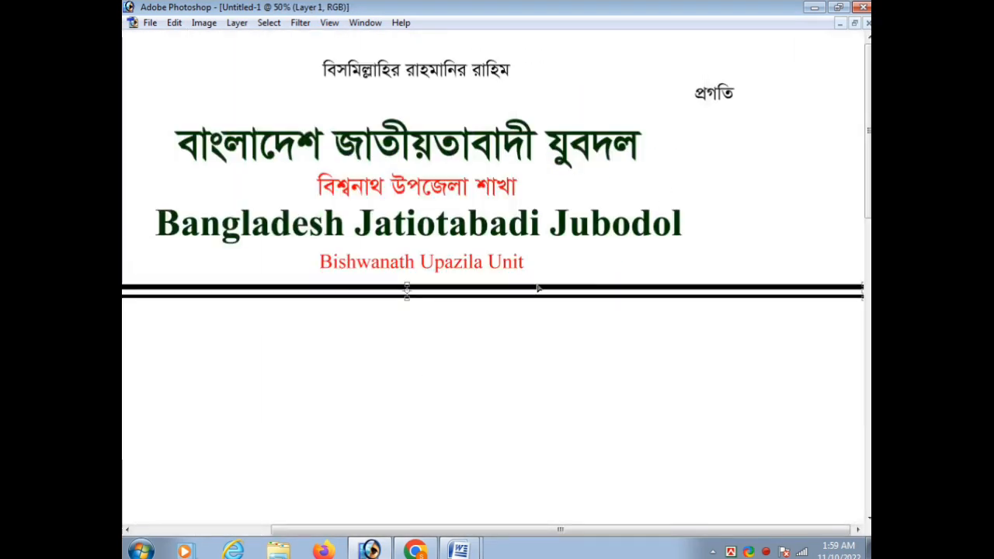
key(Escape)
key(ctrl+z)
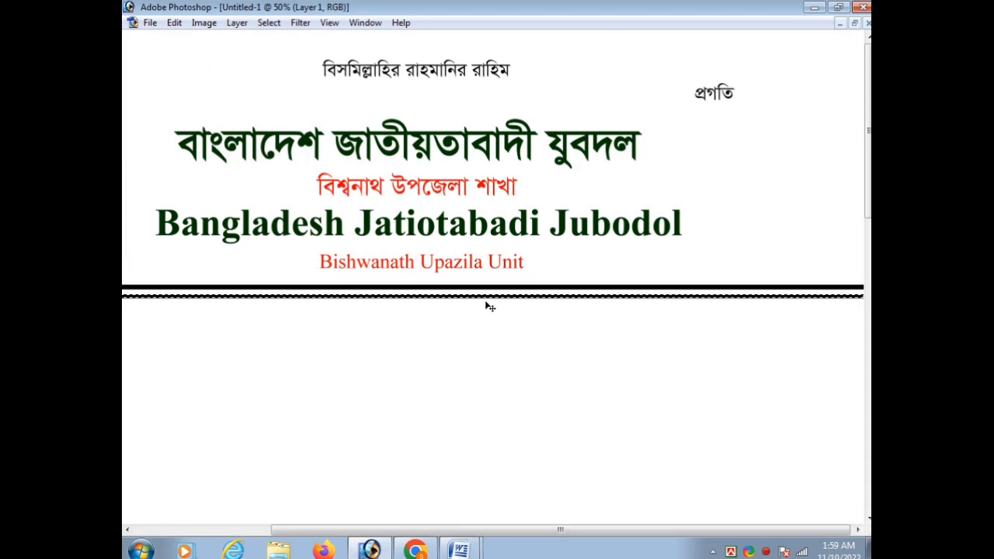
Make the lower black line thinner than the upper one with Free Transform, then deselect it.
key(ctrl+t)
drag(422, 302, 427, 295)
key(Return)
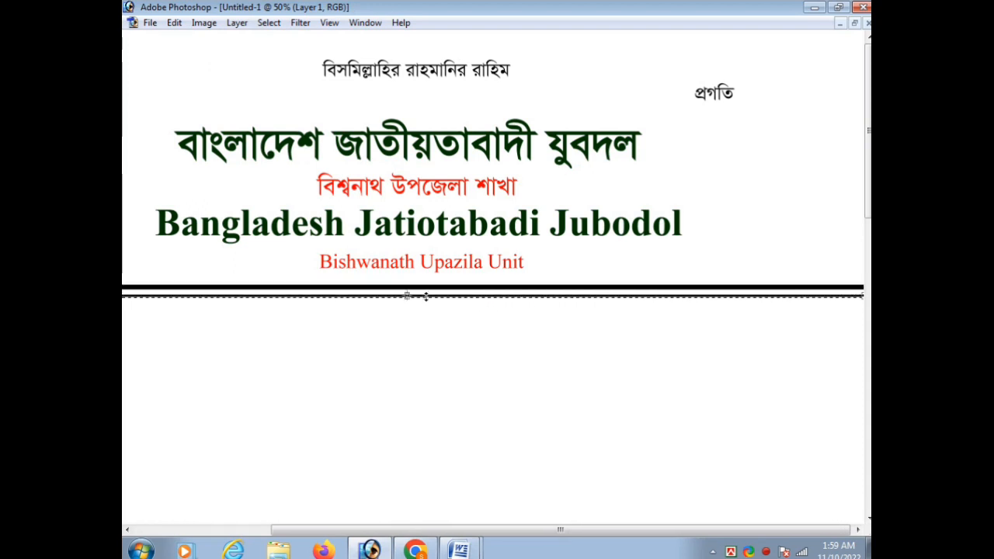
key(ctrl+d)
key(ctrl+minus)
key(ctrl+minus)
key(ctrl+minus)
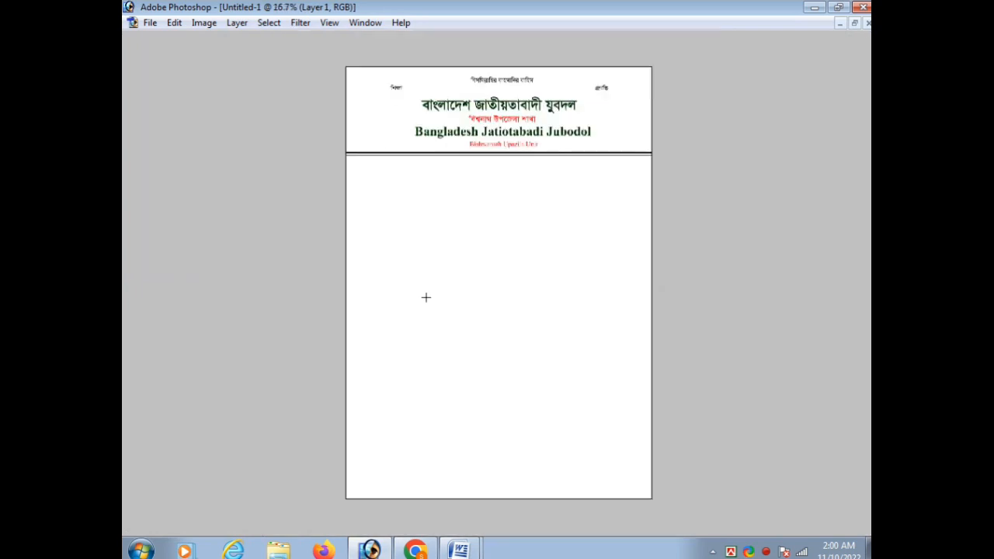
key(Tab)
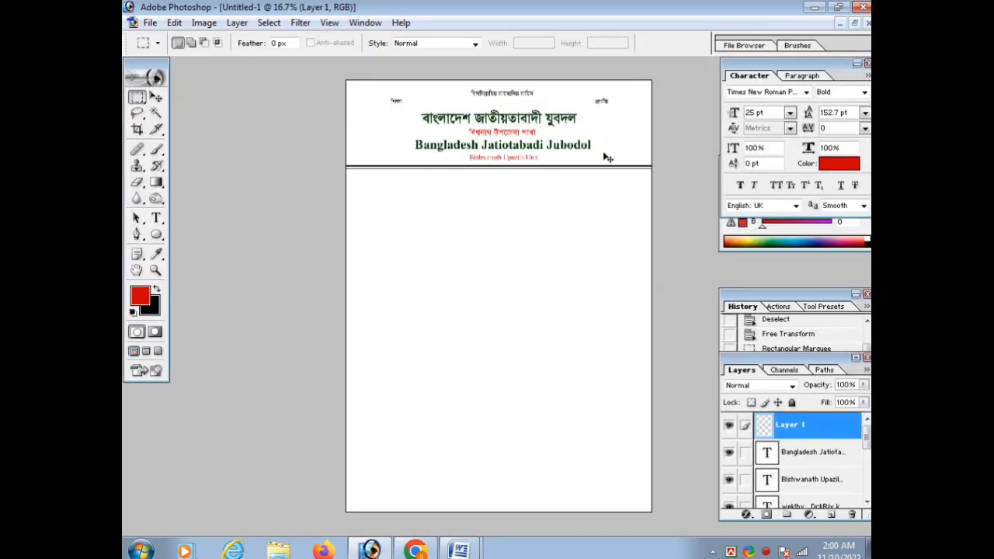
Leave Photoshop for the file explorer and open the Downloads folder.
key(ctrl+o)
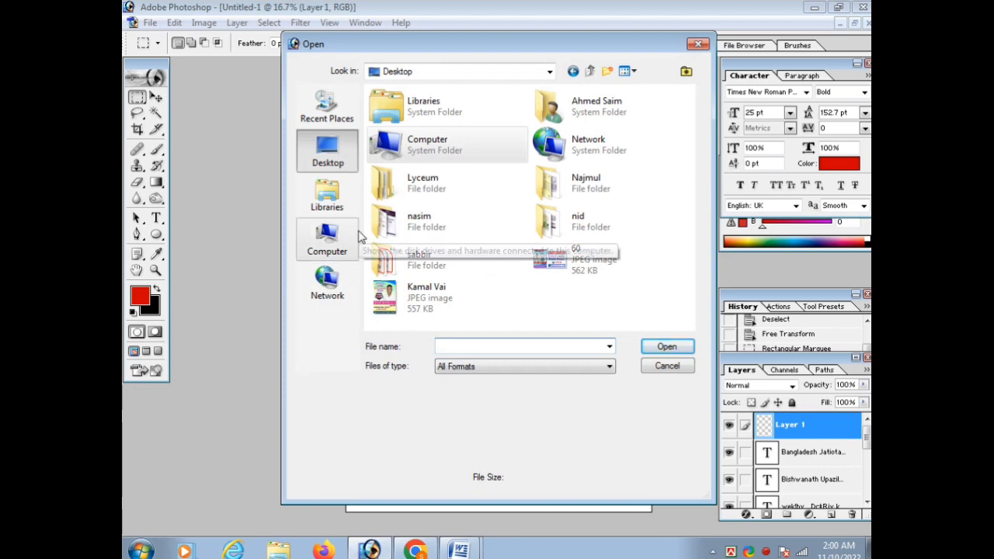
click(697, 43)
click(814, 7)
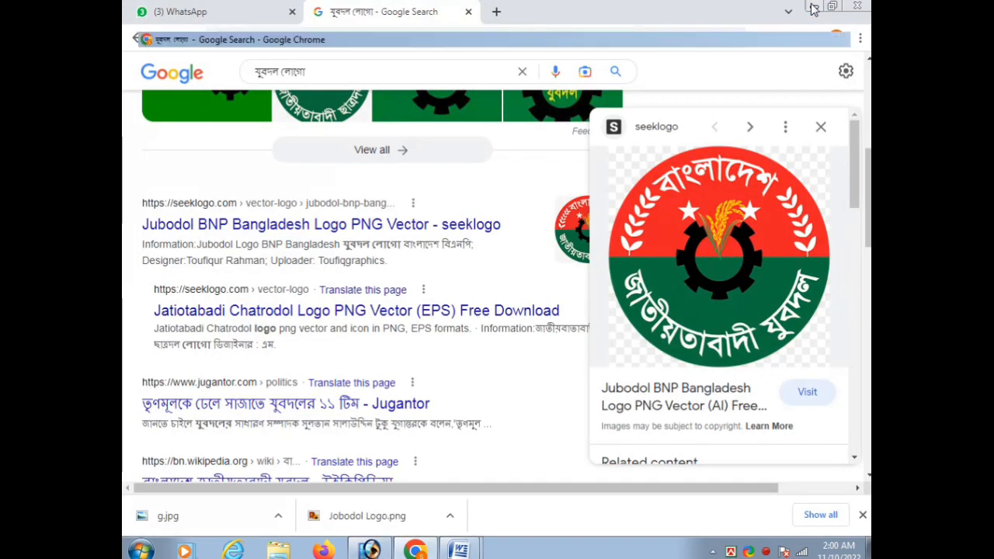
click(814, 7)
double_click(676, 107)
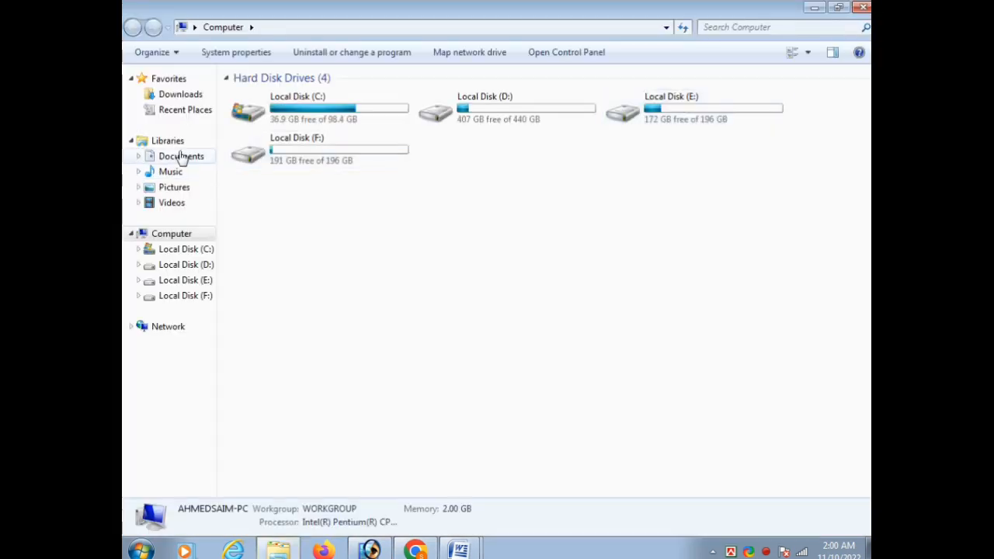
click(186, 96)
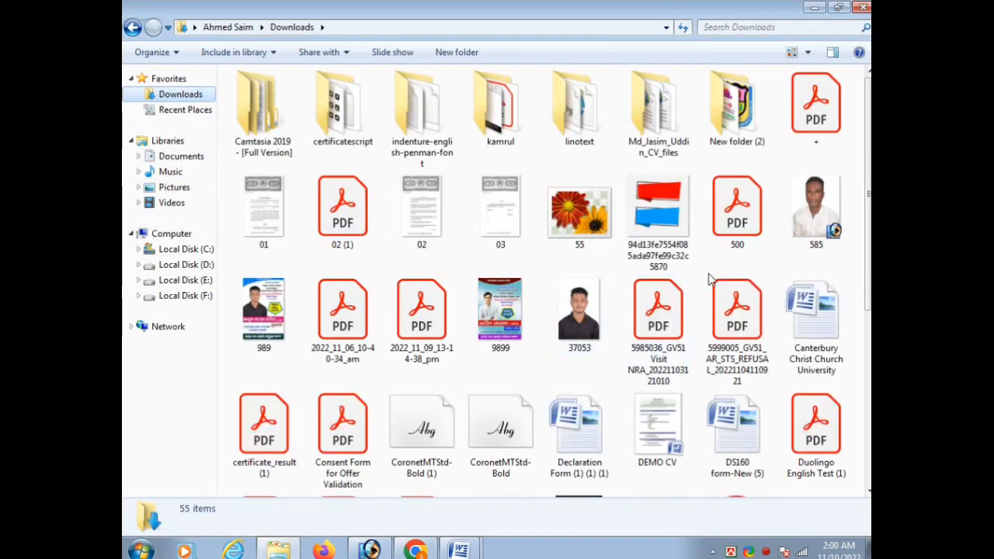
Select the "g" and "Jobodol Logo" images in Downloads and open both in Photoshop.
scroll(515, 304, down, 3)
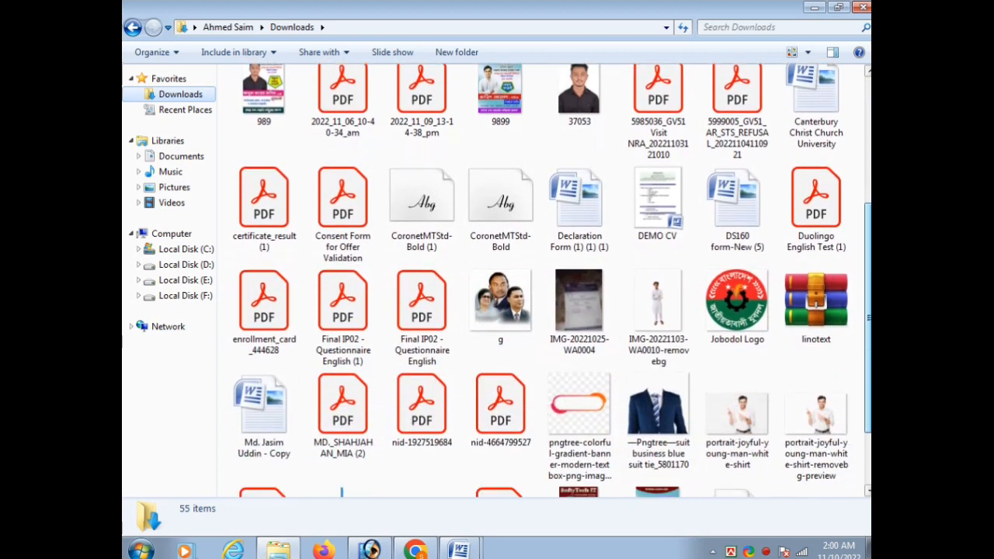
click(515, 303)
scroll(515, 304, down, 2)
ctrl+click(734, 226)
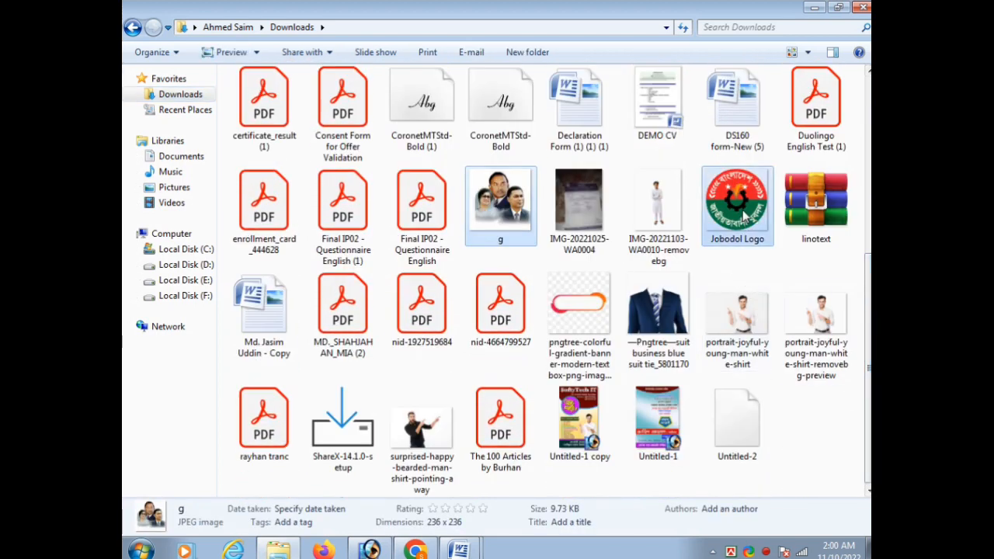
drag(734, 225, 386, 343)
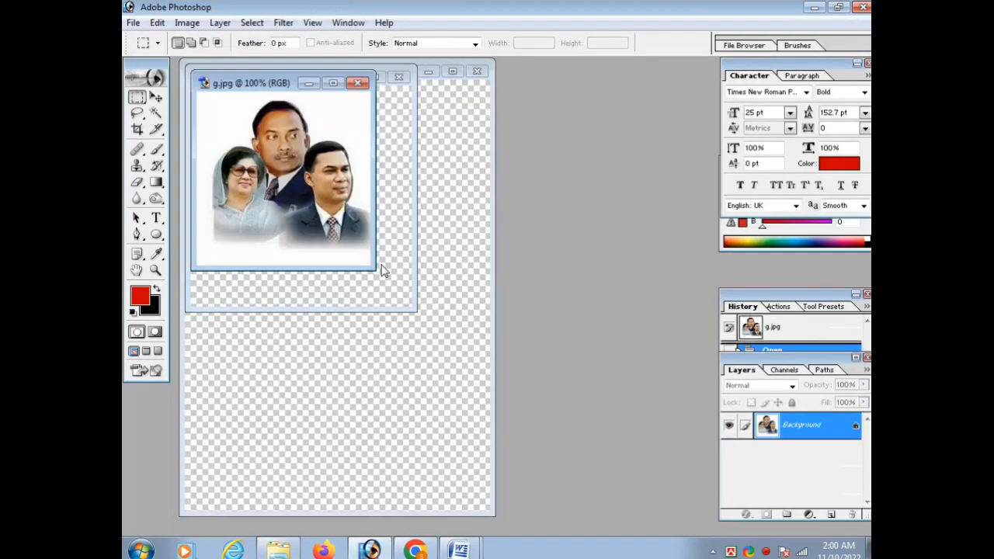
Move the g.jpg window aside, copy the Jobodol logo into the letterhead document, and maximize that document.
drag(285, 84, 343, 322)
click(321, 165)
key(v)
drag(321, 165, 455, 217)
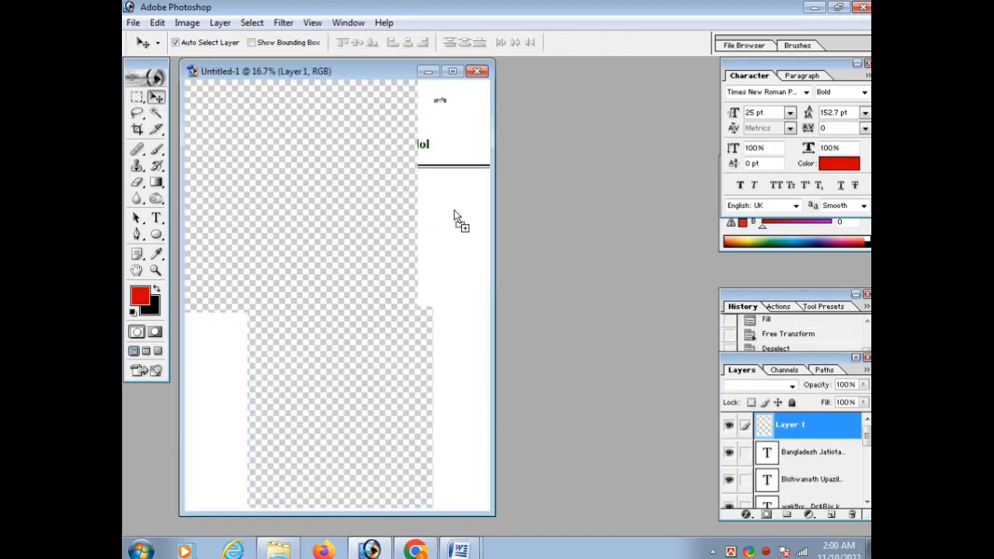
click(454, 73)
Place the Jobodol logo in the header to the right of the titles, leaving a small gap beside the English title.
key(Tab)
ctrl+click(657, 225)
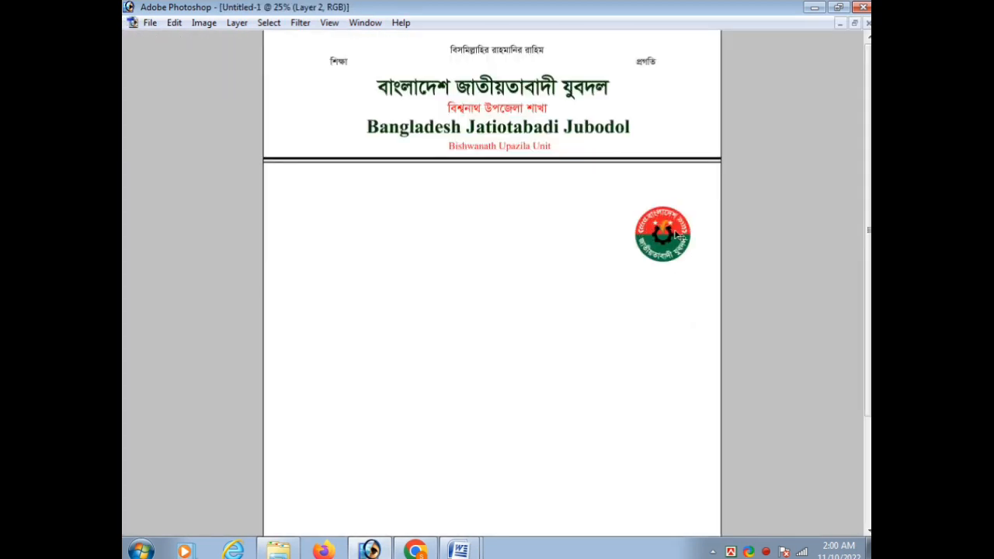
drag(644, 227, 638, 101)
key(Tab)
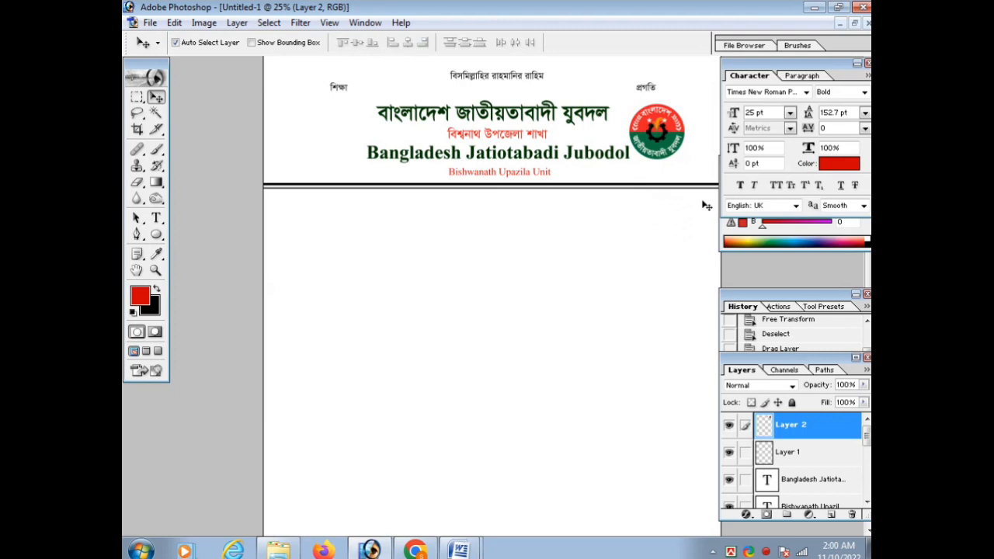
key(ctrl+minus)
key(ctrl+t)
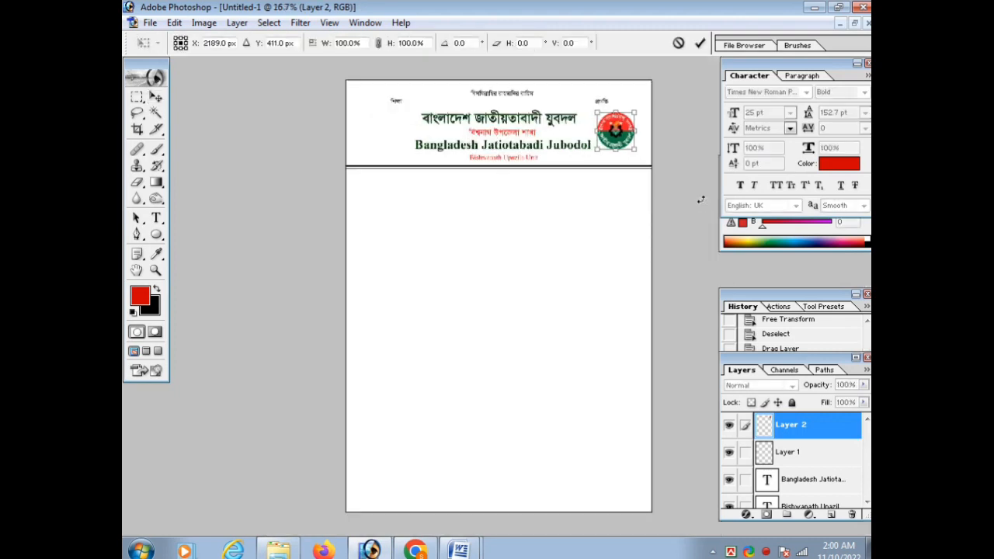
key(Return)
ctrl+click(614, 155)
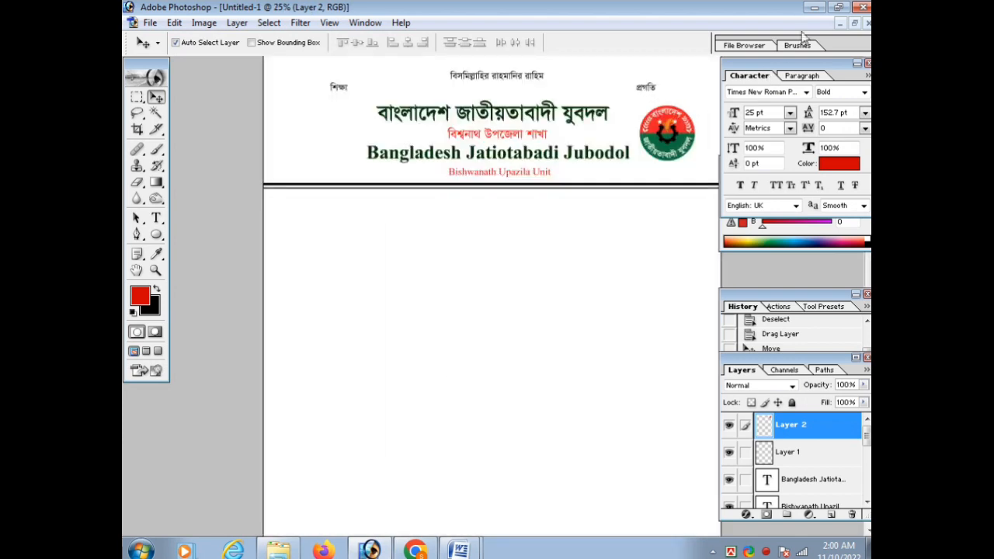
Copy the group portrait from g.jpg into the letterhead document and maximize that document.
click(855, 24)
drag(282, 80, 304, 80)
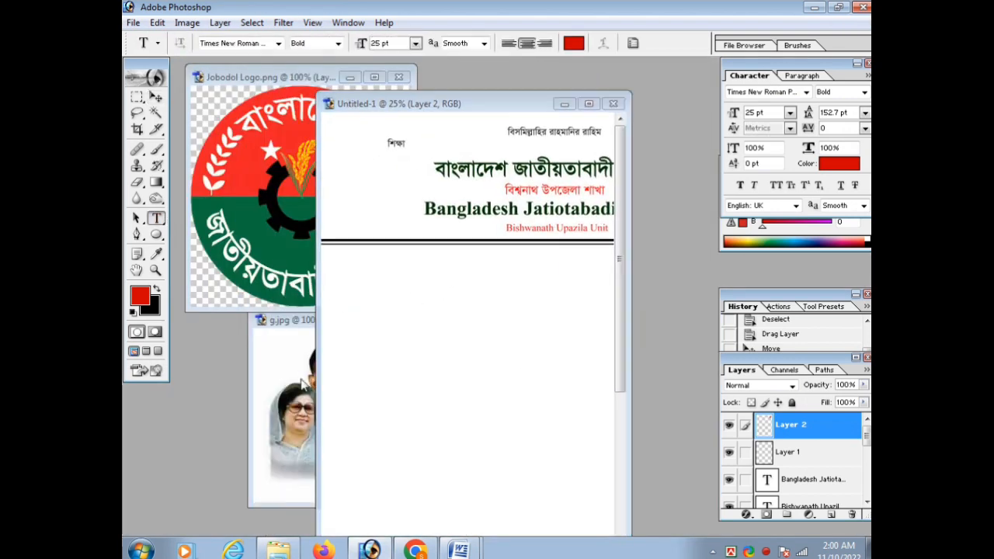
key(v)
drag(347, 396, 513, 361)
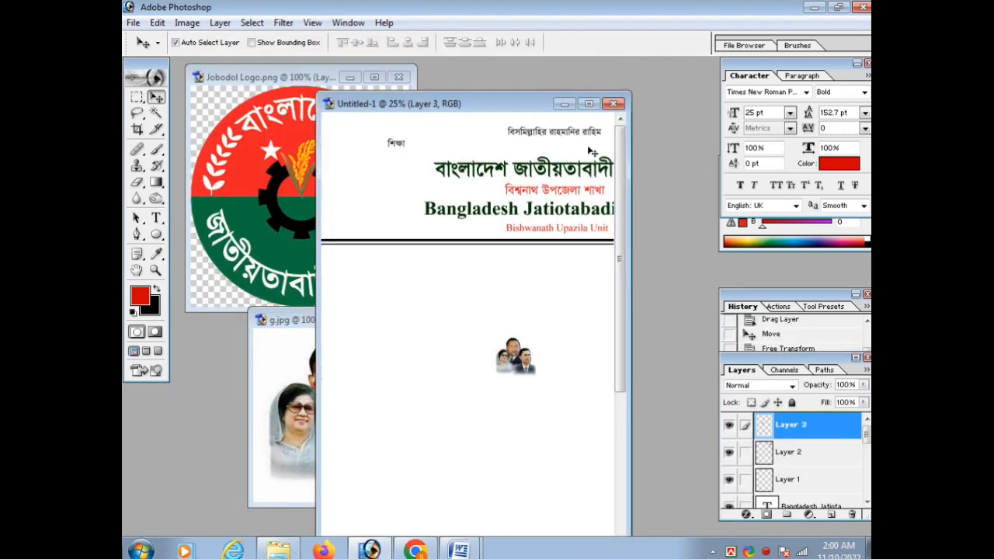
click(590, 105)
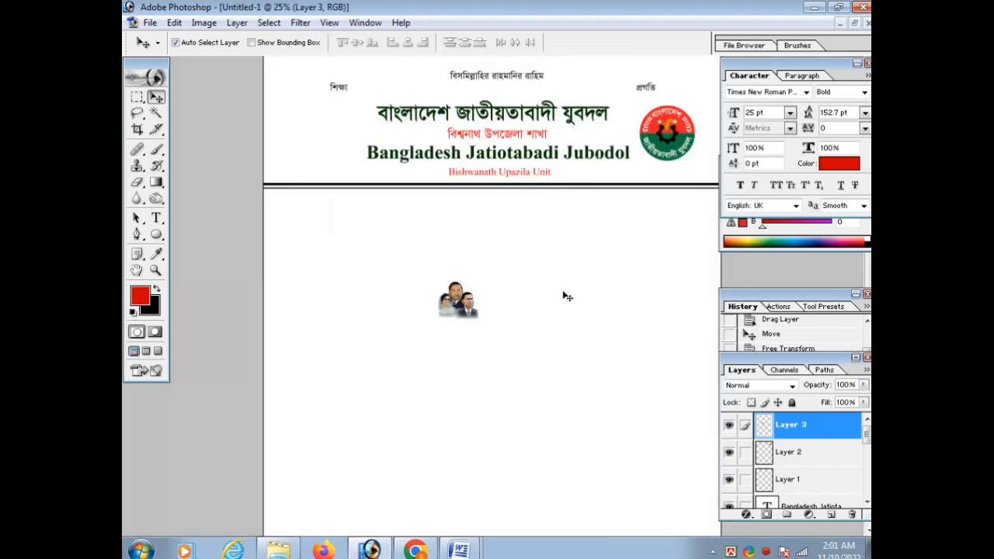
Move the portraits to the left of the header titles and enlarge them proportionally to about 108.5%.
drag(469, 305, 334, 141)
key(ctrl+plus)
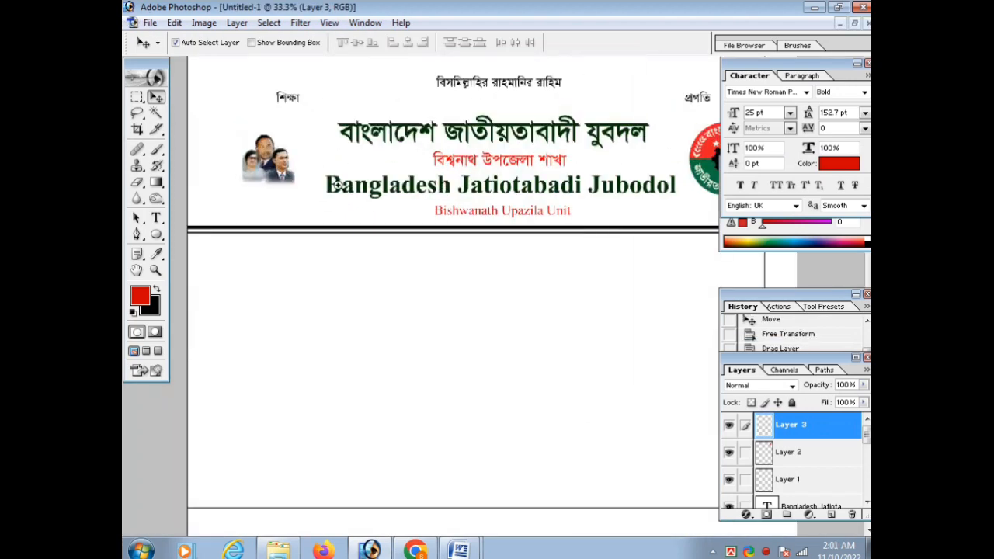
key(ctrl+plus)
key(ctrl+t)
drag(281, 255, 286, 260)
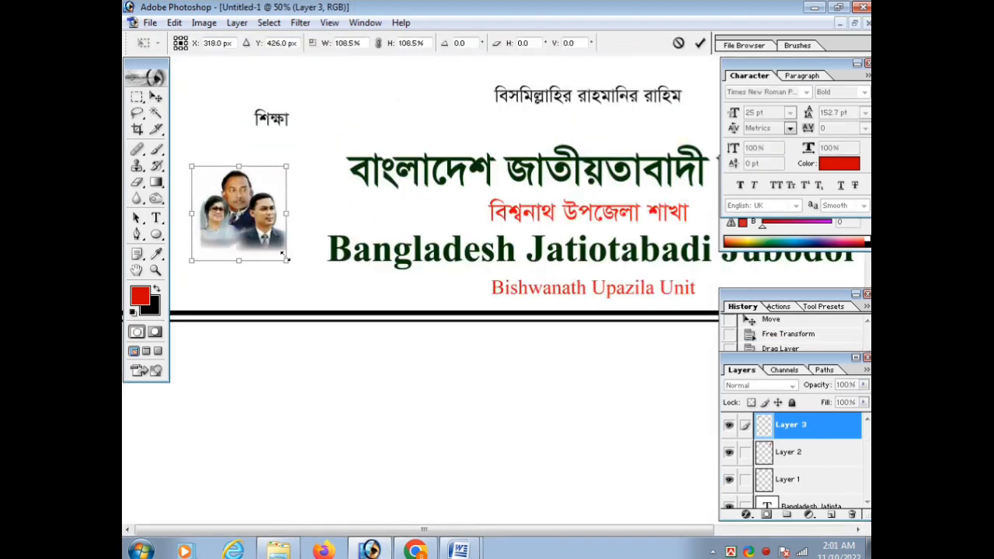
key(Return)
Nudge the portraits up 8 px with Free Transform and apply the change.
key(ctrl+minus)
key(ctrl+minus)
key(ctrl+t)
key(Up)
key(Up)
key(Up)
key(Up)
key(Up)
key(Up)
key(Up)
key(Up)
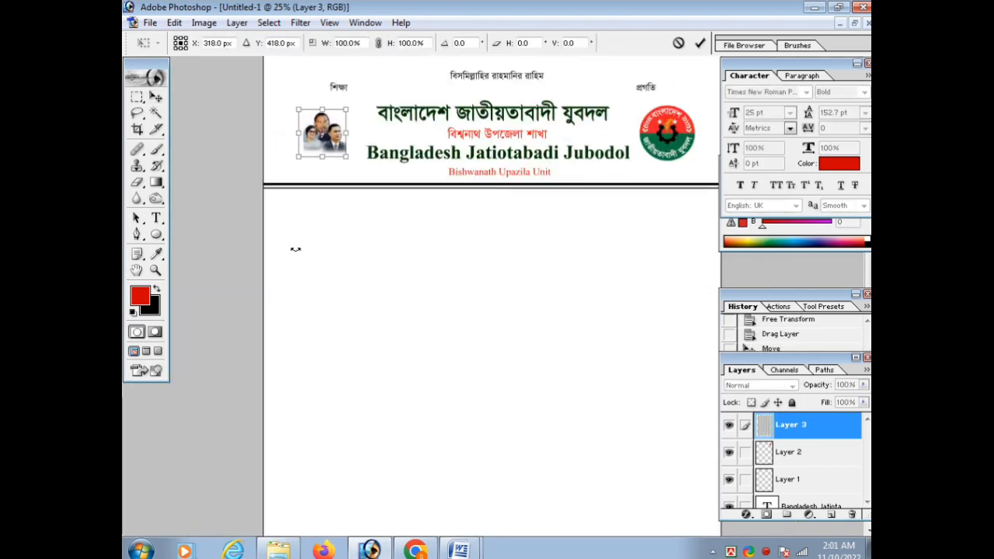
key(Return)
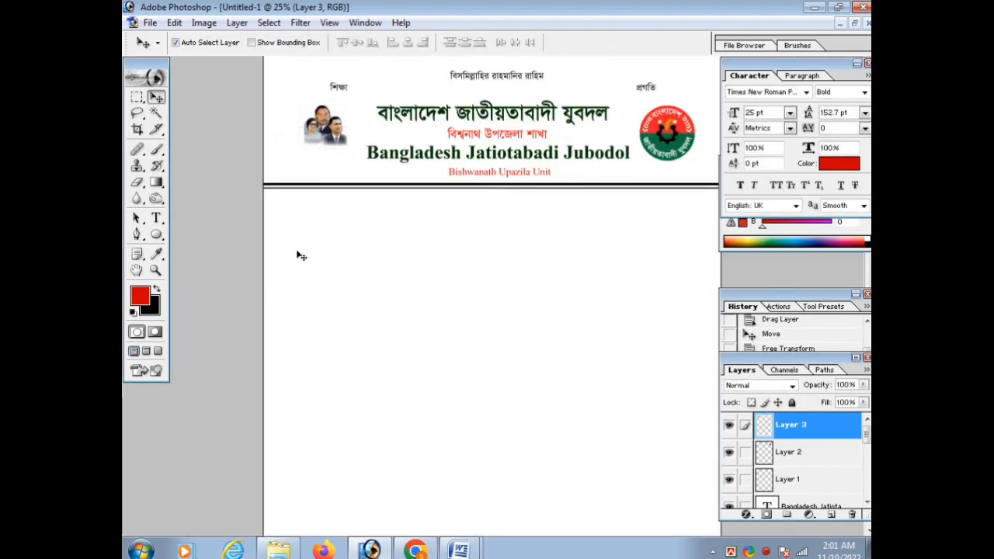
Add a new layer and draw a circular selection with the Elliptical Marquee in the blank area below the header.
click(831, 514)
key(m)
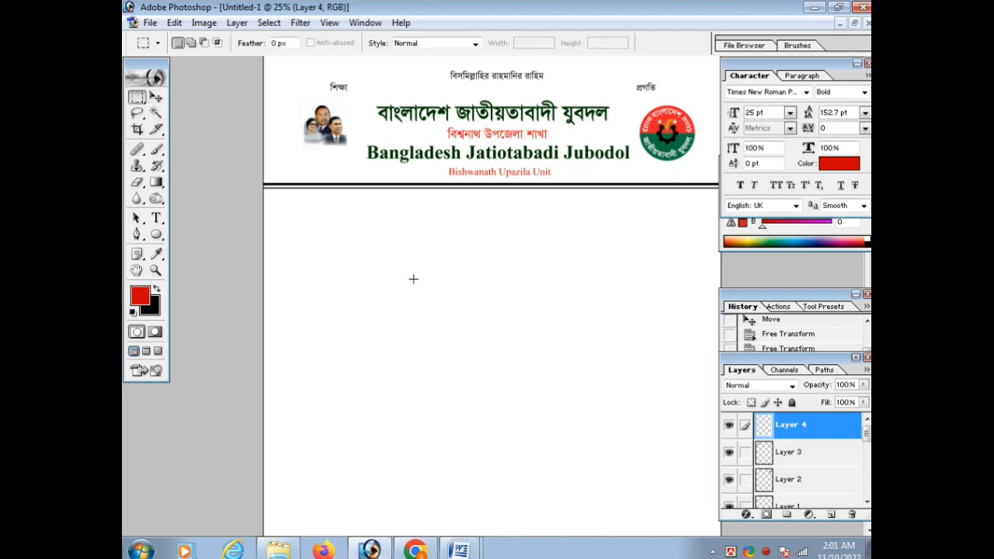
drag(477, 352, 477, 351)
key(ctrl+d)
right_click(137, 96)
click(179, 112)
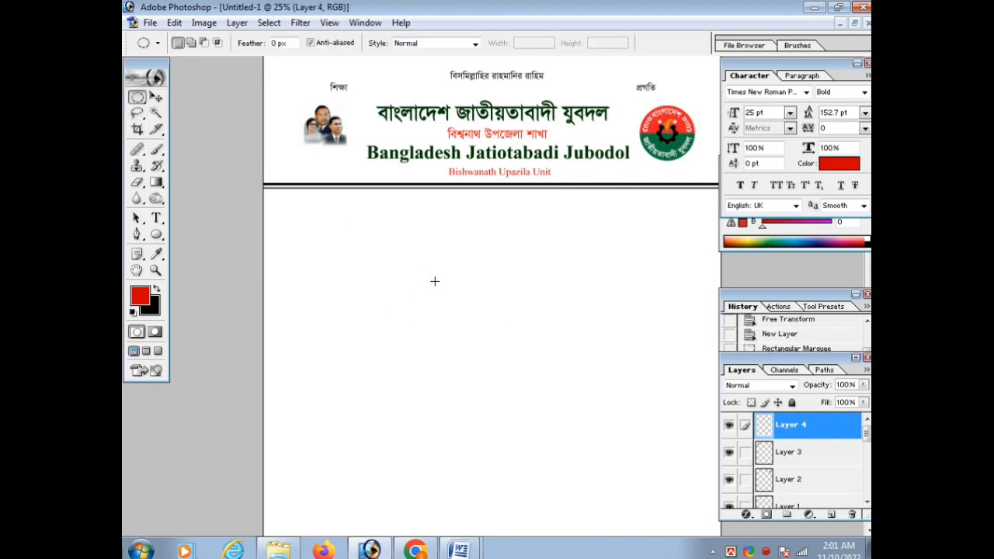
mouse_move(502, 353)
mouse_down()
mouse_move(489, 366)
mouse_move(497, 358)
mouse_up()
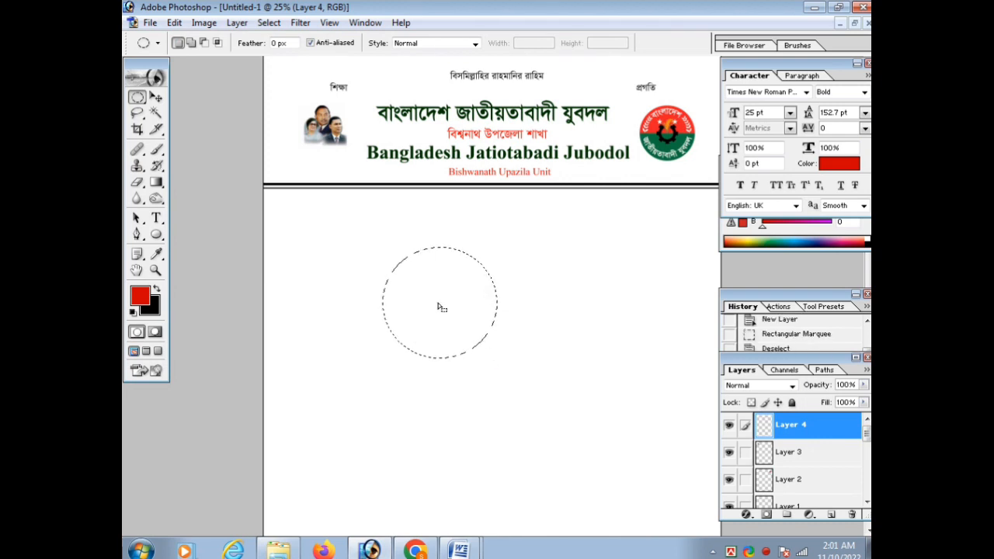
Fill the circular selection with the black background color.
right_click(439, 304)
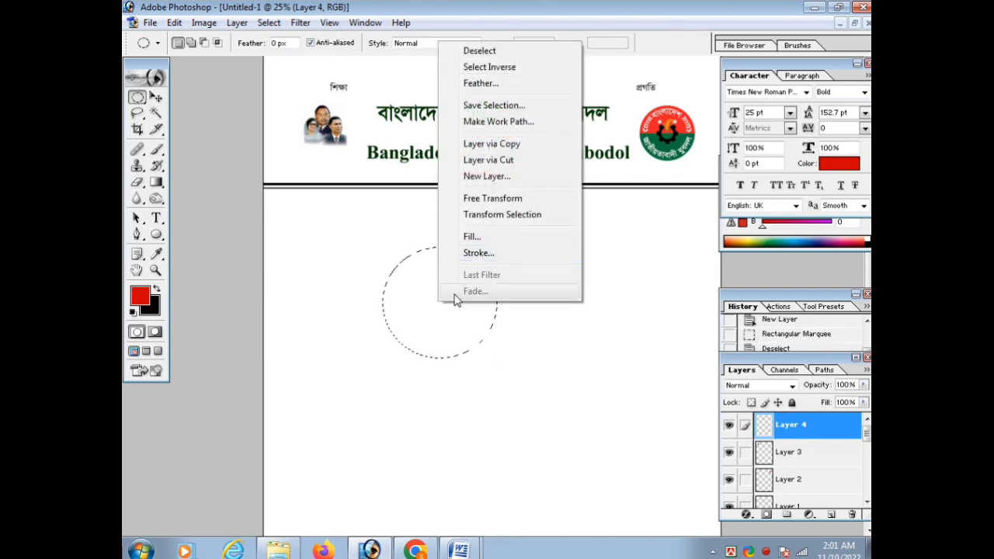
click(508, 400)
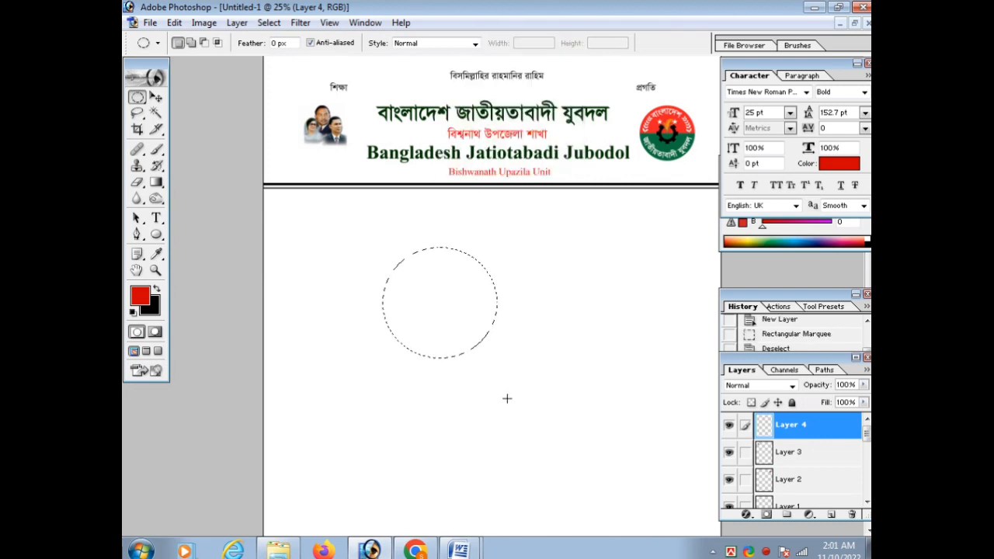
click(508, 399)
key(ctrl+z)
click(150, 306)
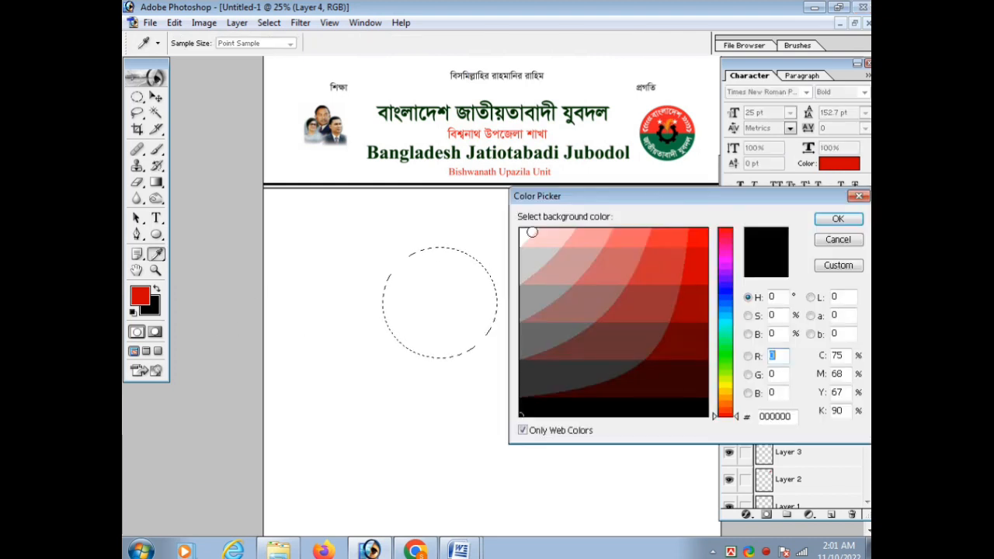
key(Return)
key(ctrl+BackSpace)
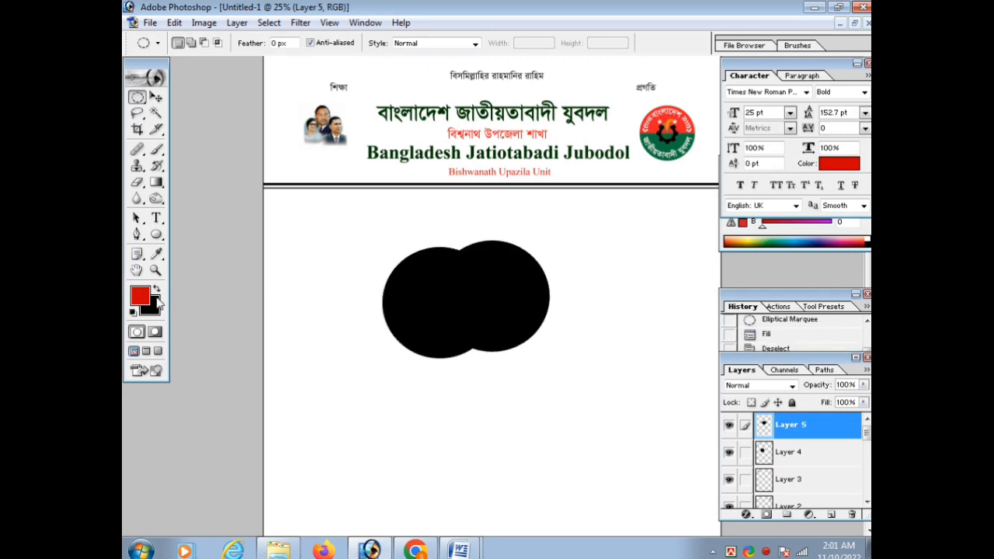
Set the background color to white and try filling the duplicated circle's layer with it, undoing the fill.
click(153, 306)
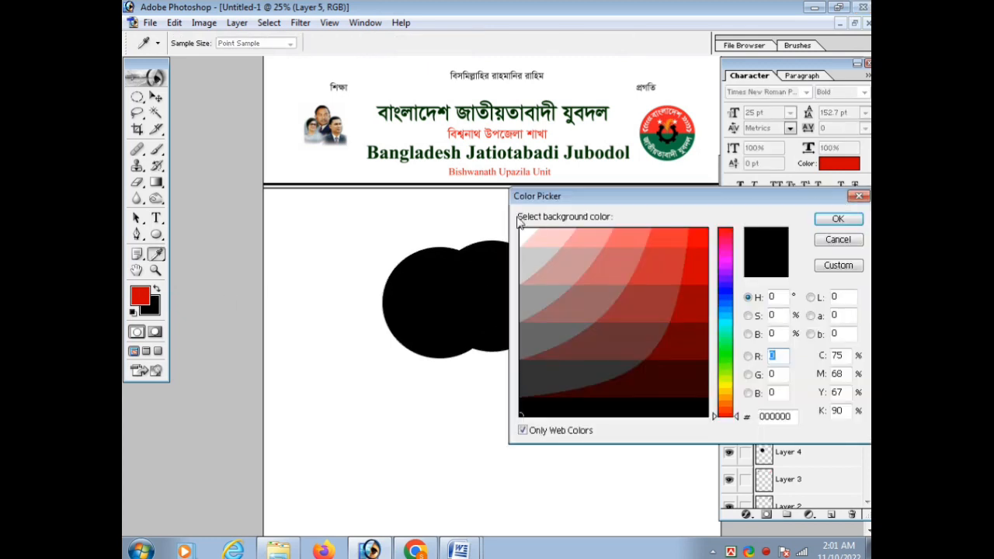
click(520, 228)
key(Return)
key(ctrl+BackSpace)
key(ctrl+z)
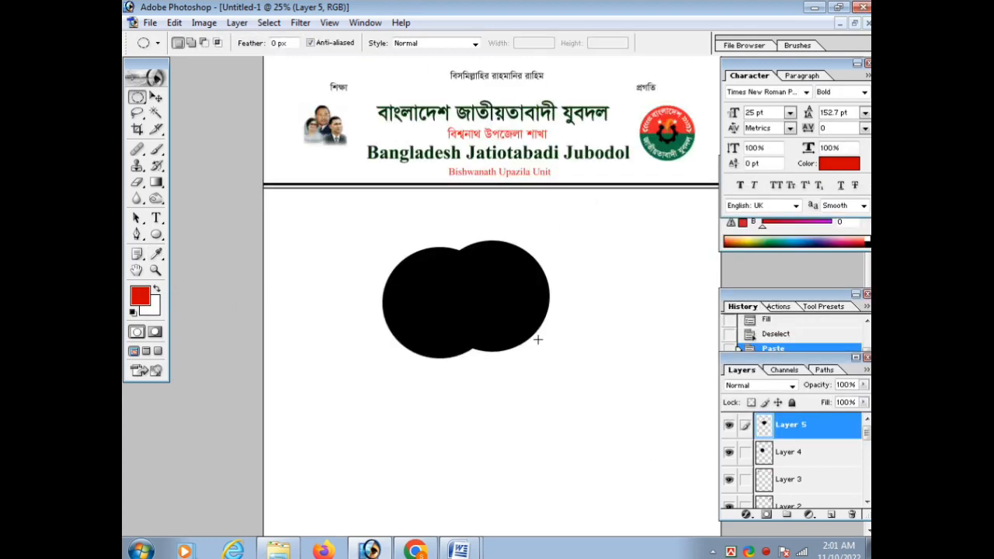
key(v)
key(ctrl+z)
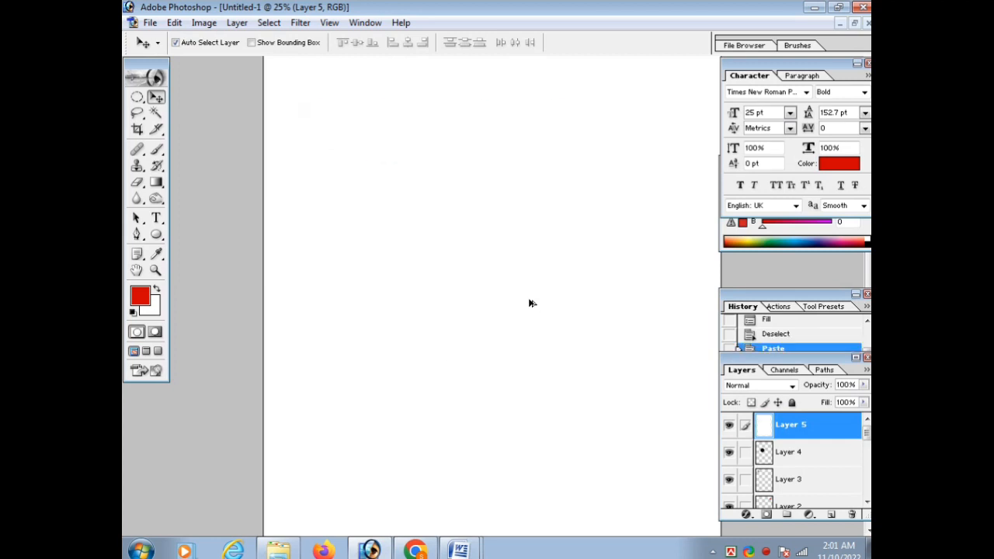
key(ctrl+z)
Move the duplicate circle down and to the right, load its outline as a selection, and fill it with white.
drag(528, 300, 569, 340)
ctrl+click(766, 427)
key(Delete)
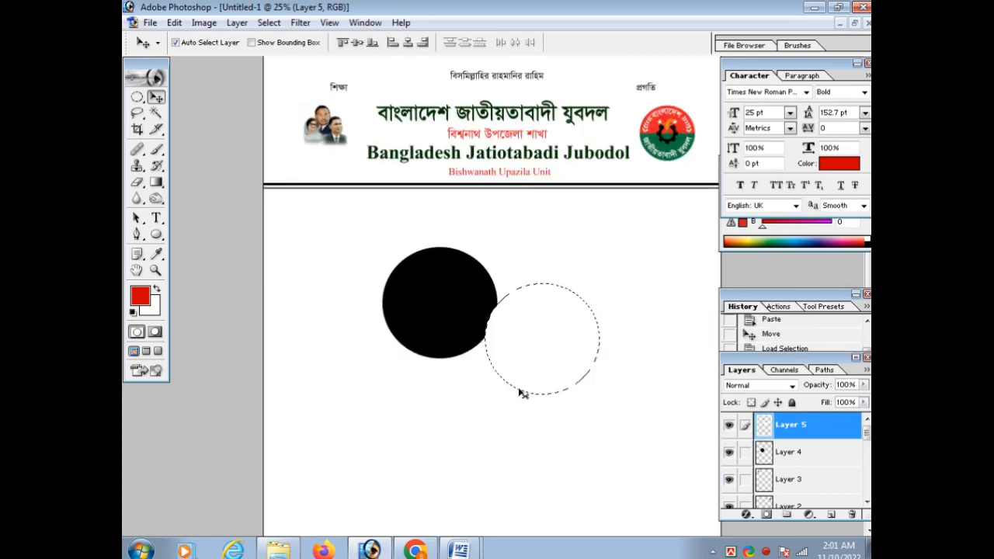
key(ctrl+d)
key(ctrl+v)
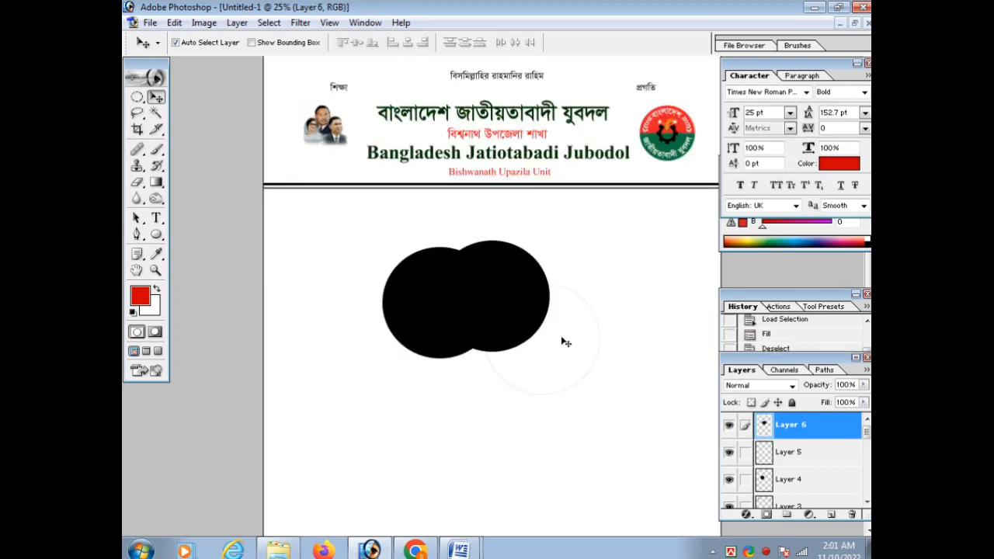
key(ctrl+z)
key(ctrl+z)
key(ctrl+z)
Move the white circle over the black one and scale it down proportionally with Free Transform.
key(ctrl+t)
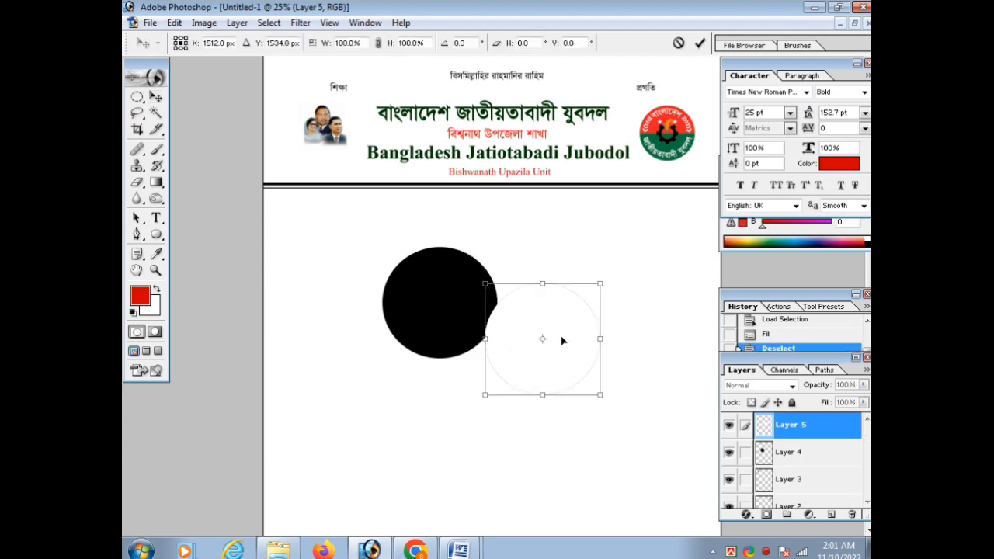
drag(561, 340, 484, 312)
key(Return)
key(ctrl+t)
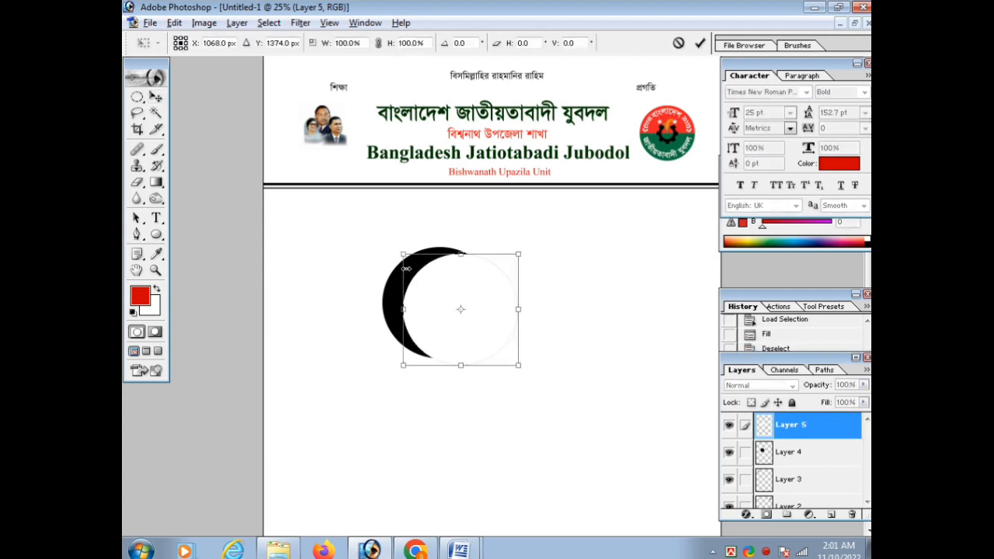
drag(403, 254, 413, 264)
key(Return)
Center the white circle inside the black circle so that an even black ring remains.
drag(445, 294, 425, 288)
key(Up)
key(Up)
key(ctrl+plus)
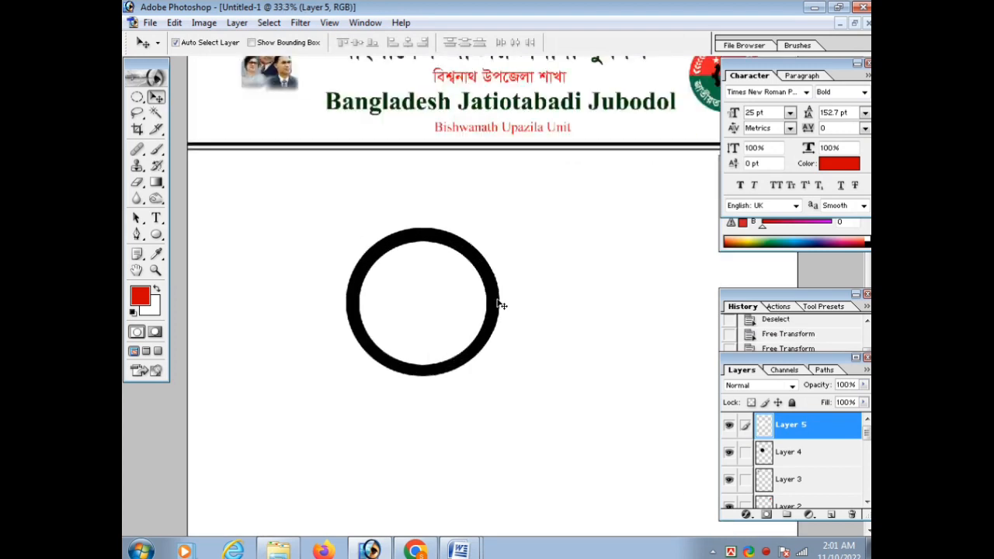
key(Left)
key(Left)
key(Up)
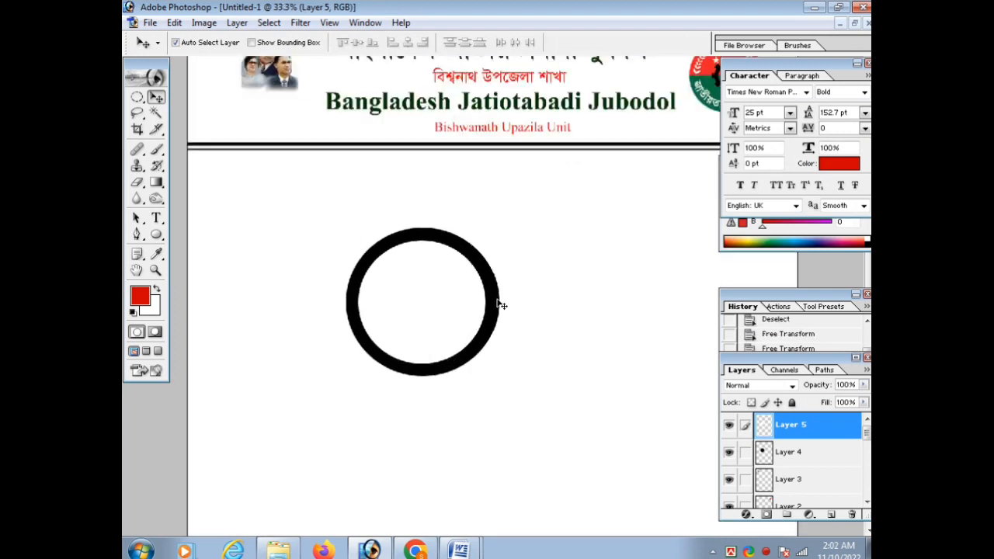
Enlarge the white circle to about 108.3% with Free Transform to thin the ring, and fine-tune its centering.
key(ctrl+t)
drag(482, 364, 494, 366)
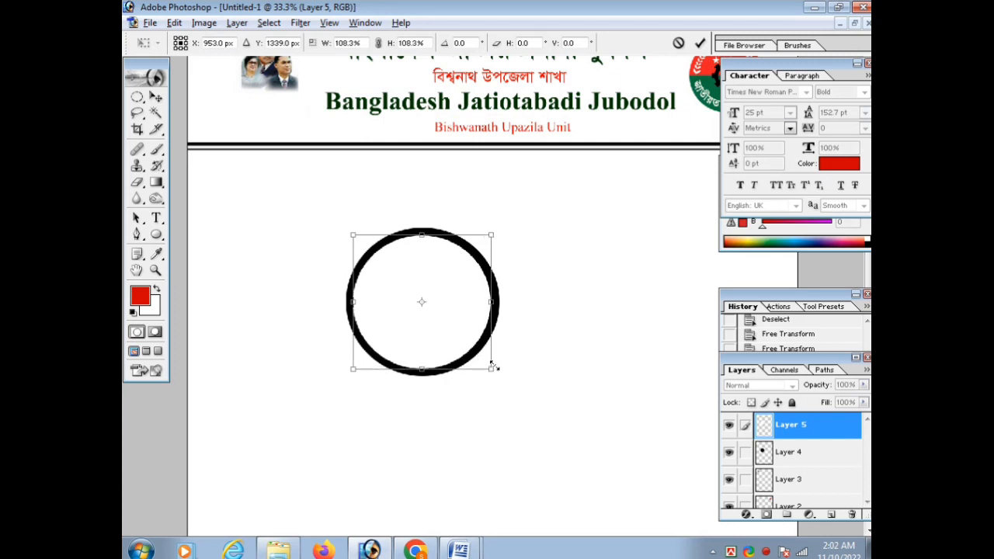
key(Right)
key(Right)
key(Down)
key(Left)
key(Up)
key(Return)
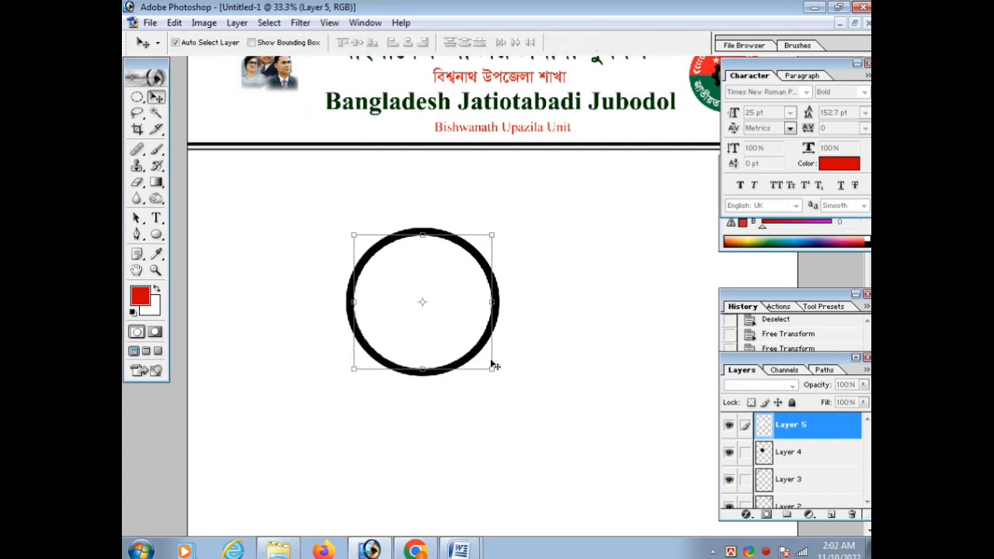
Recolor the black circle on Layer 4 by filling its selected outline with dark green, then deselect it.
double_click(766, 457)
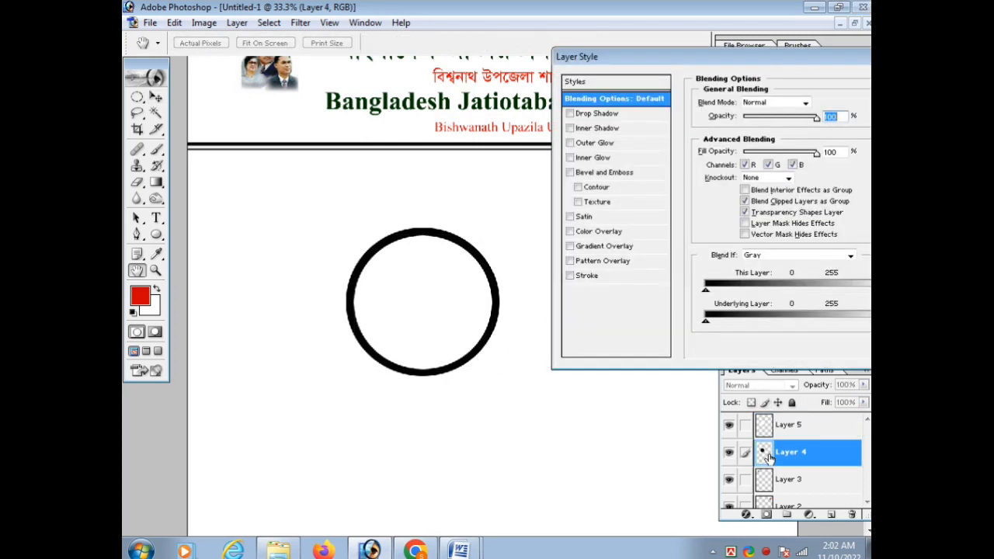
click(826, 75)
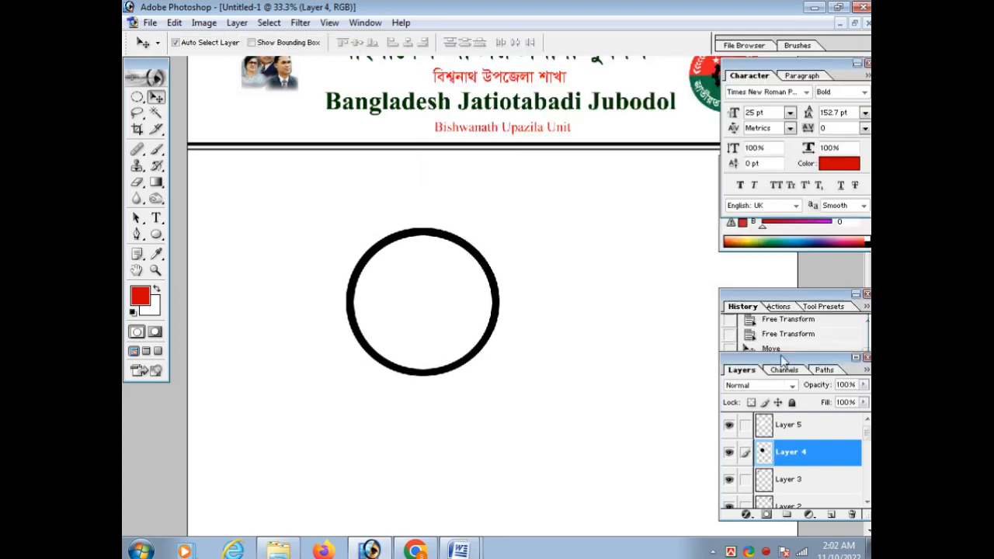
click(158, 311)
drag(734, 311, 726, 339)
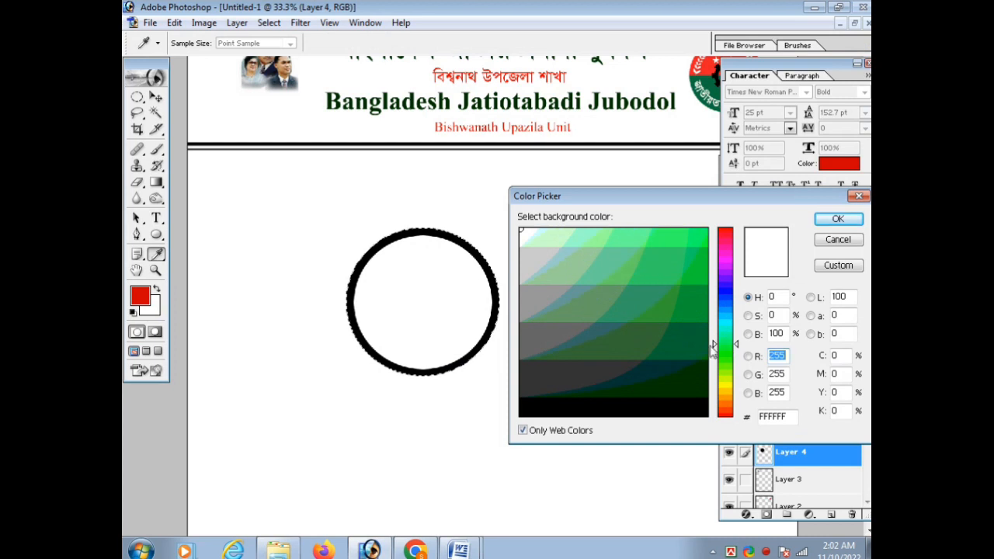
click(679, 394)
key(Return)
key(ctrl+Delete)
key(ctrl+d)
key(ctrl+minus)
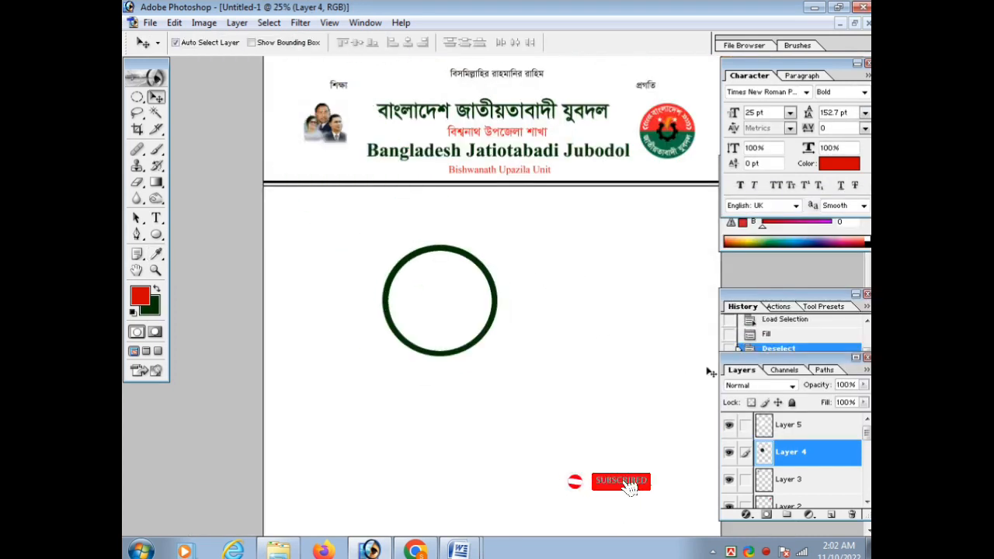
Merge the white and green circle layers and move the ring over the portraits in the header.
key(ctrl+e)
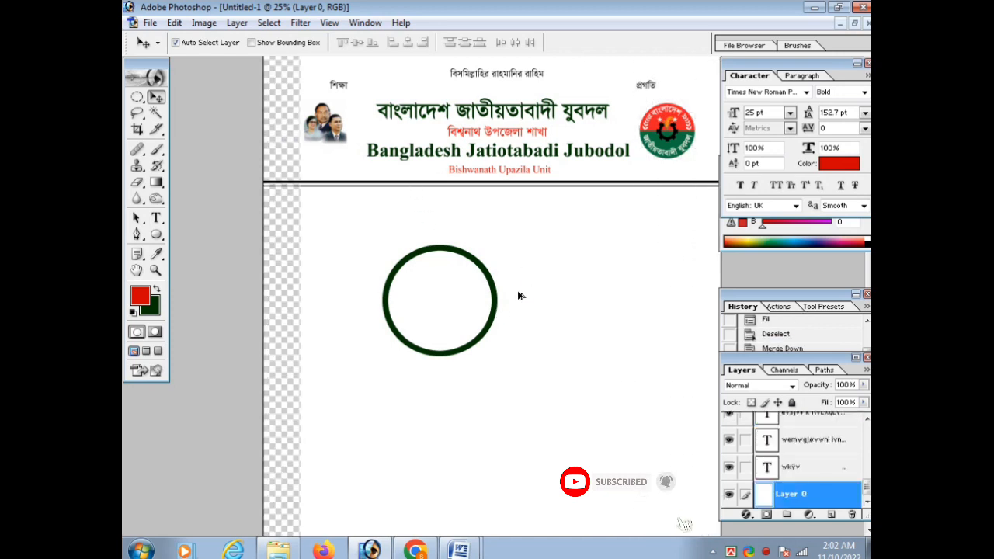
key(ctrl+z)
drag(491, 326, 362, 158)
key(ctrl+plus)
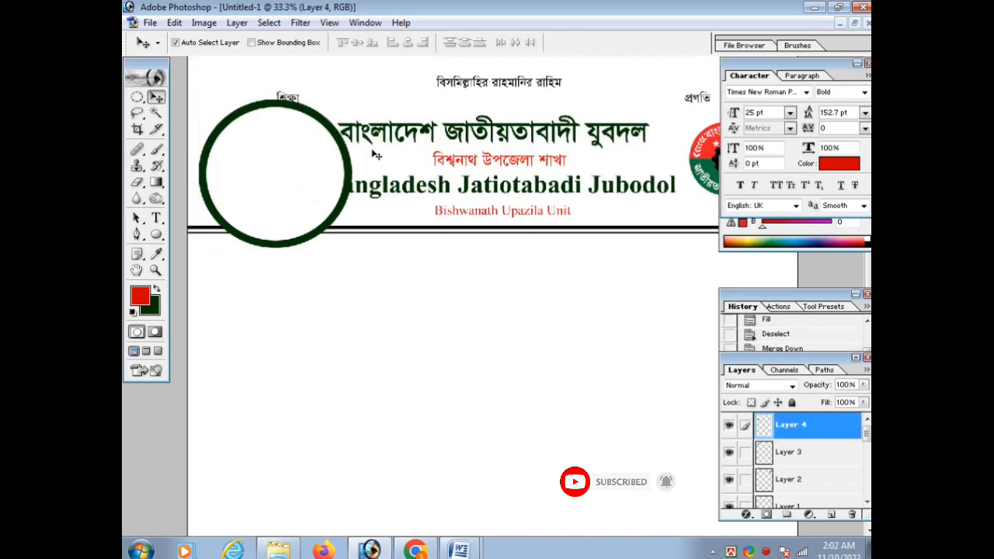
Scale the green ring down with Free Transform and send it behind the portraits.
key(ctrl+t)
drag(342, 101, 332, 119)
key(Return)
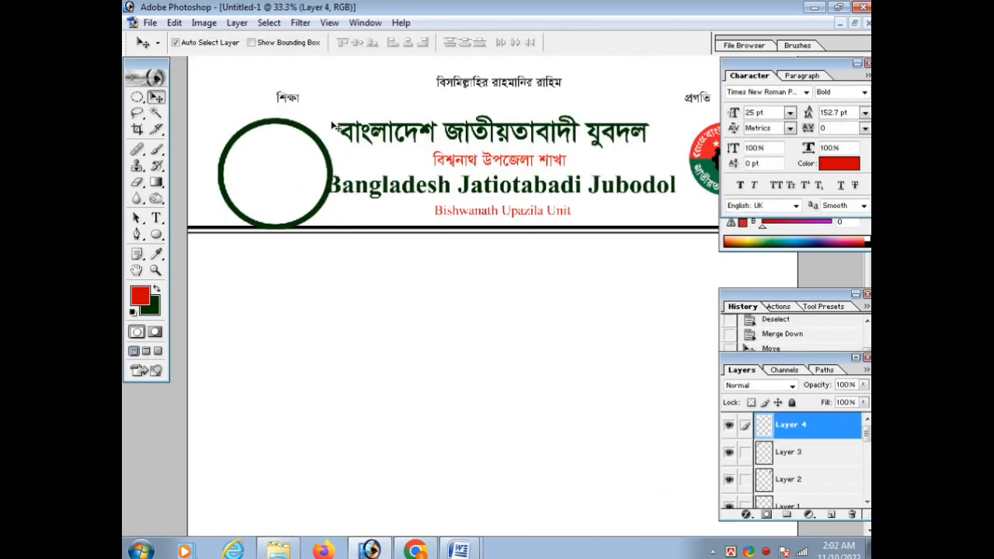
key(ctrl+bracketleft)
click(273, 155)
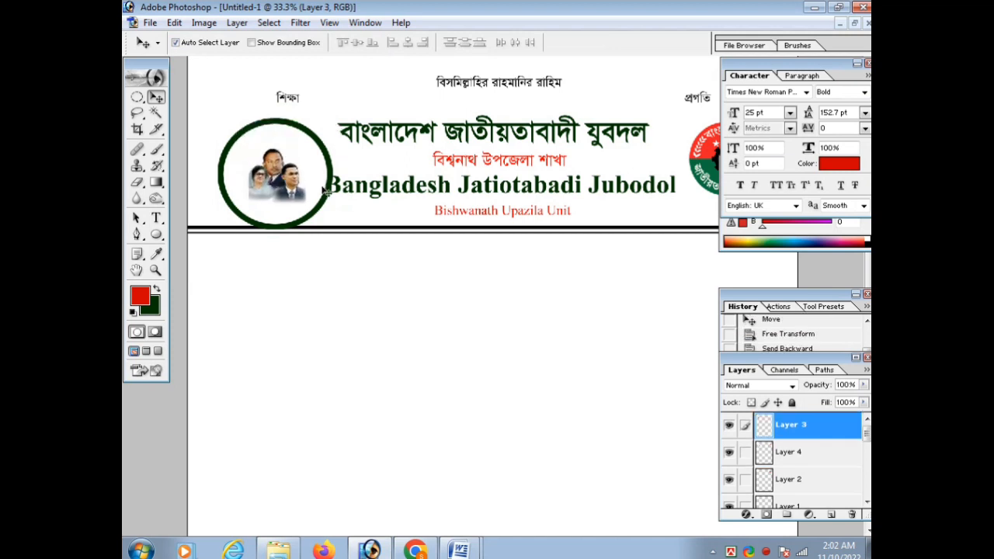
Move the green ring up beside the Bengali title and scale it to about 68.2% with Free Transform.
drag(324, 193, 323, 173)
key(ctrl+t)
drag(339, 103, 317, 115)
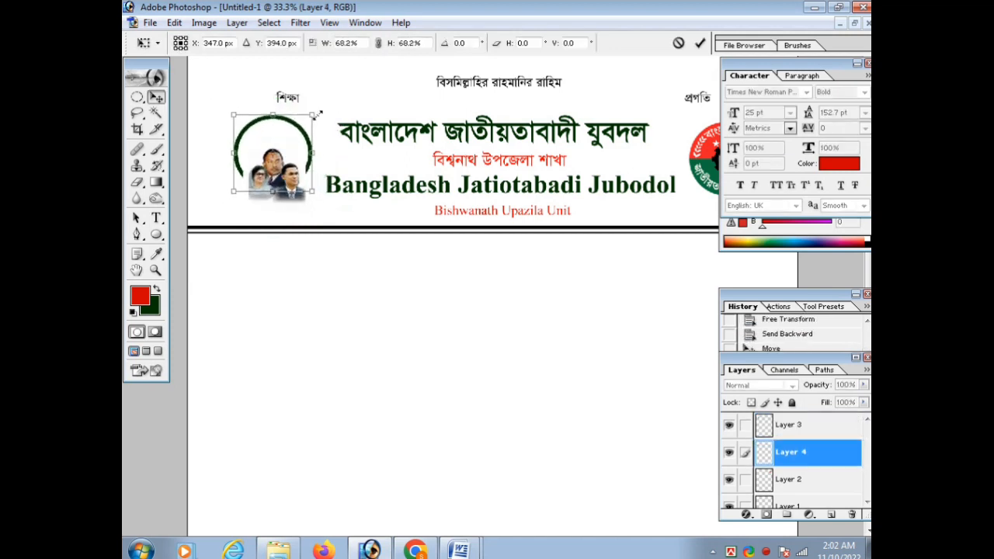
key(Return)
Move the portraits up so they sit centered inside the green ring.
drag(287, 179, 285, 161)
ctrl+click(253, 210)
ctrl+click(243, 225)
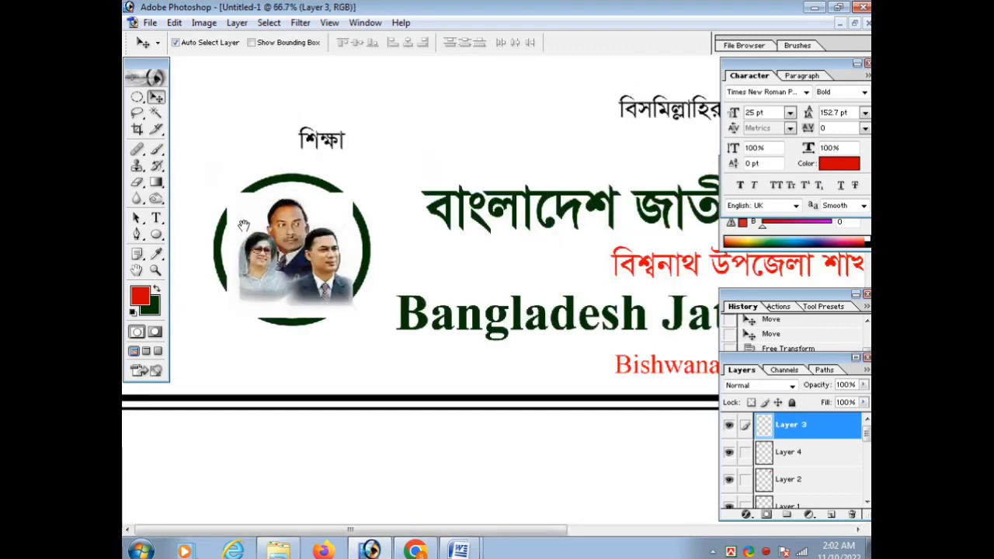
click(138, 97)
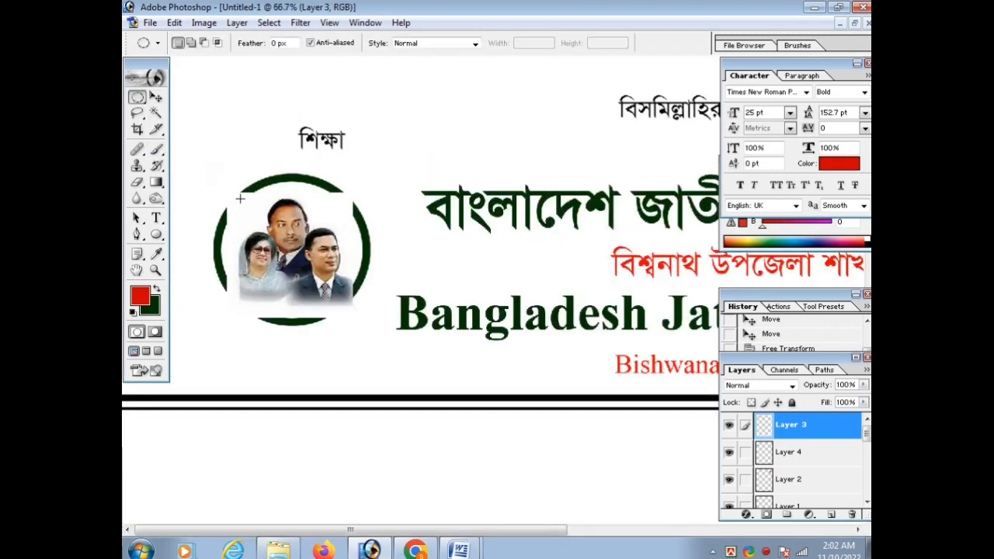
key(v)
drag(300, 272, 296, 260)
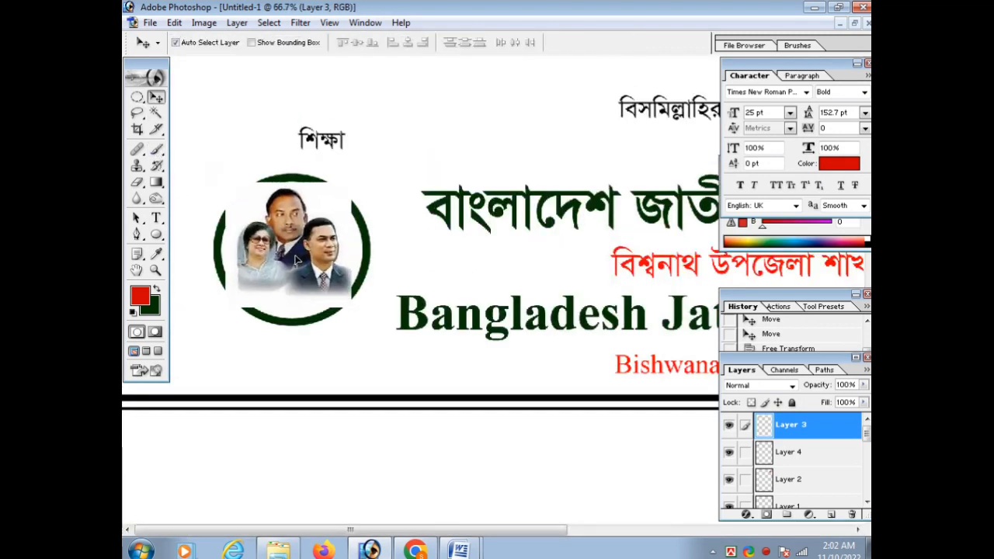
Outline the portraits with a circular selection, center it within the ring, then invert it and clear the image outside the circle.
key(m)
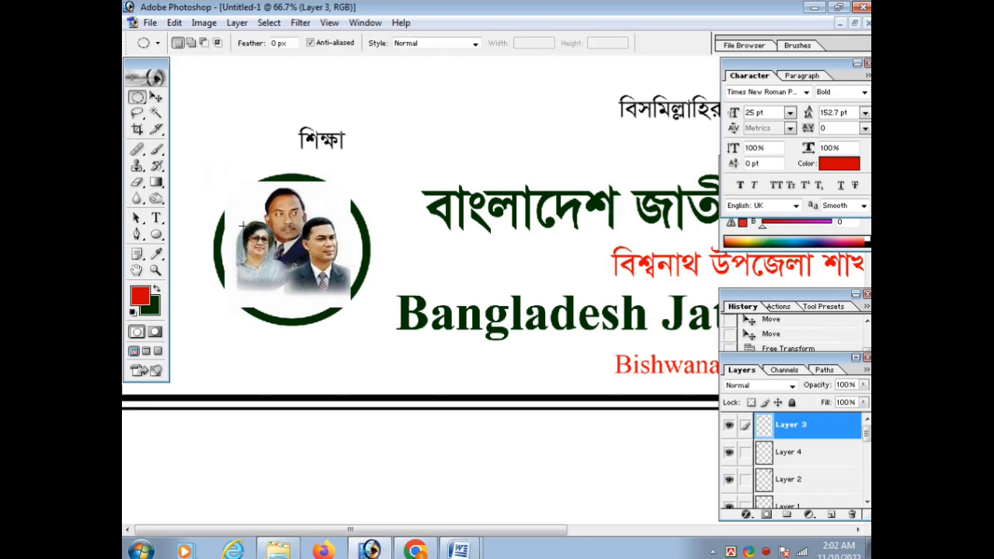
drag(359, 317, 363, 319)
key(Left)
key(Left)
key(Left)
key(Left)
key(Left)
key(Left)
key(Left)
key(Left)
key(Left)
key(Left)
key(Left)
key(Left)
key(Left)
key(Left)
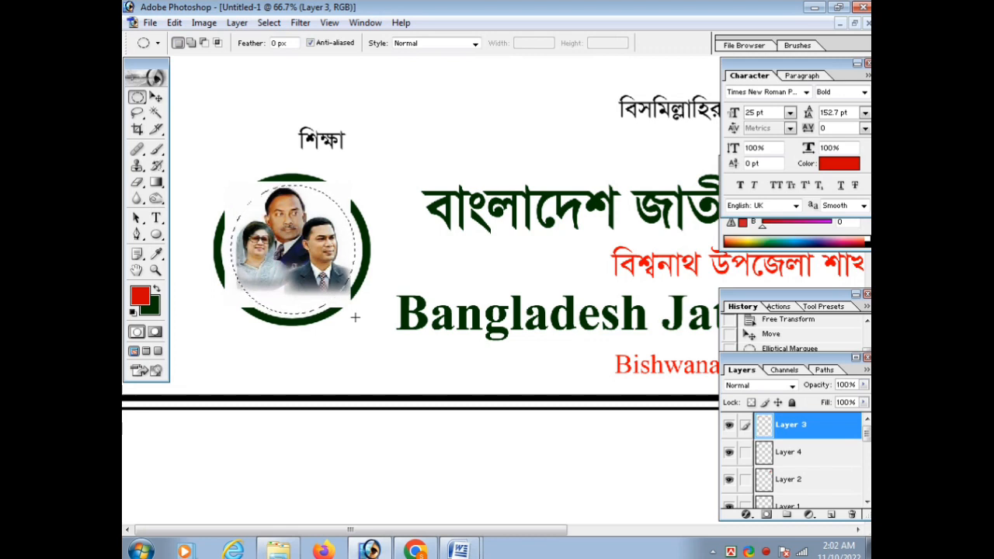
key(Left)
key(ctrl+shift+i)
key(Delete)
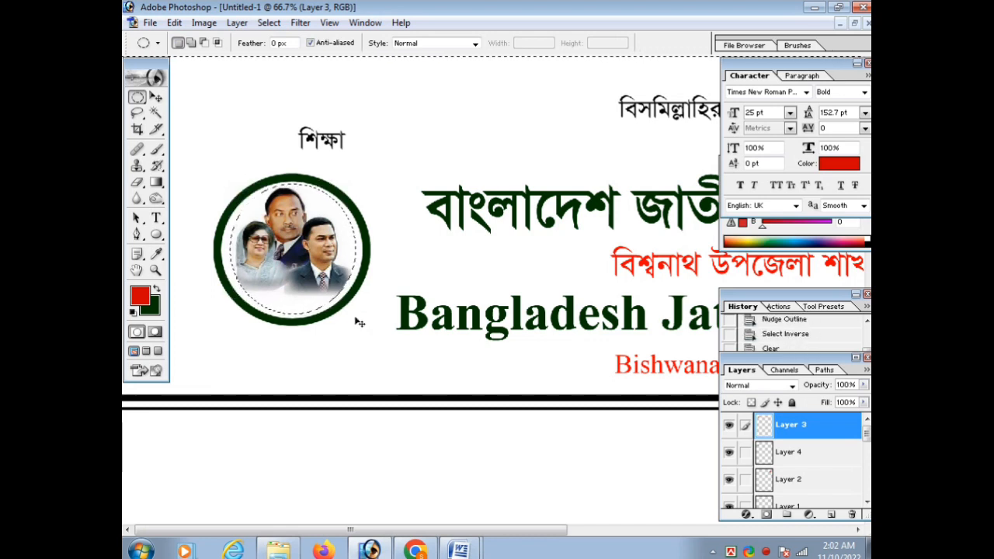
Deselect the portraits and resize them with Free Transform so they fill more of the ring without covering it.
key(ctrl+t)
drag(349, 306, 373, 311)
key(Return)
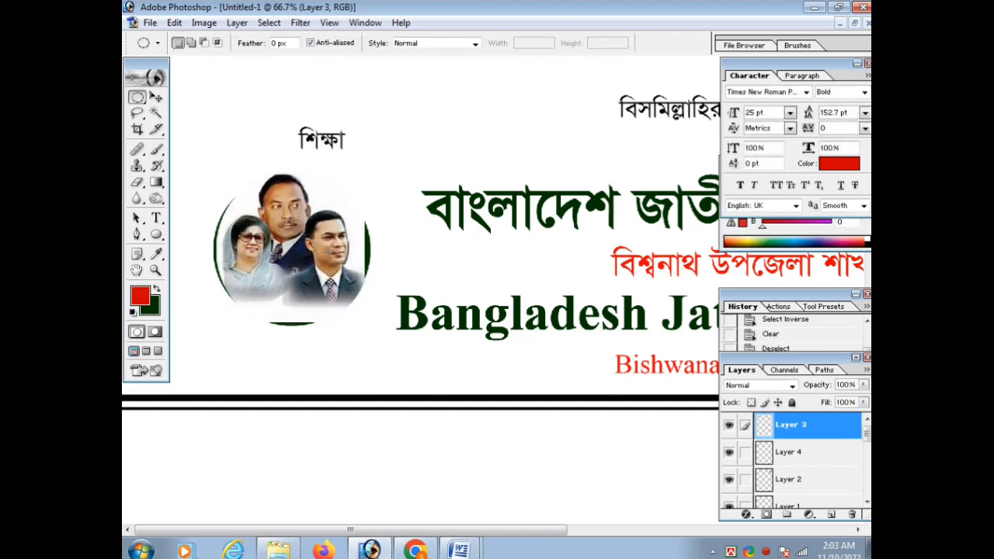
key(ctrl+t)
drag(372, 171, 362, 178)
key(Return)
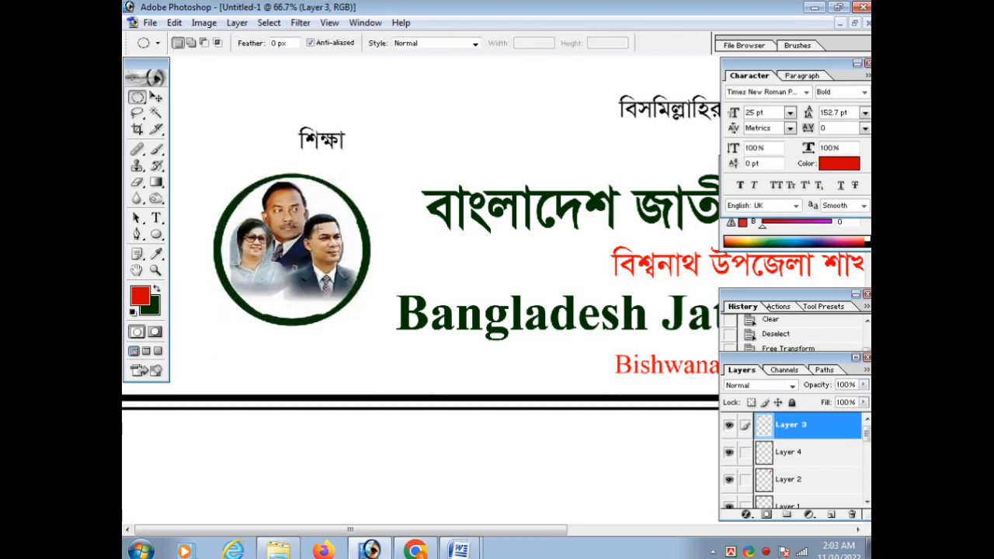
Reposition the portraits inside the ring and reduce them slightly with Free Transform.
key(v)
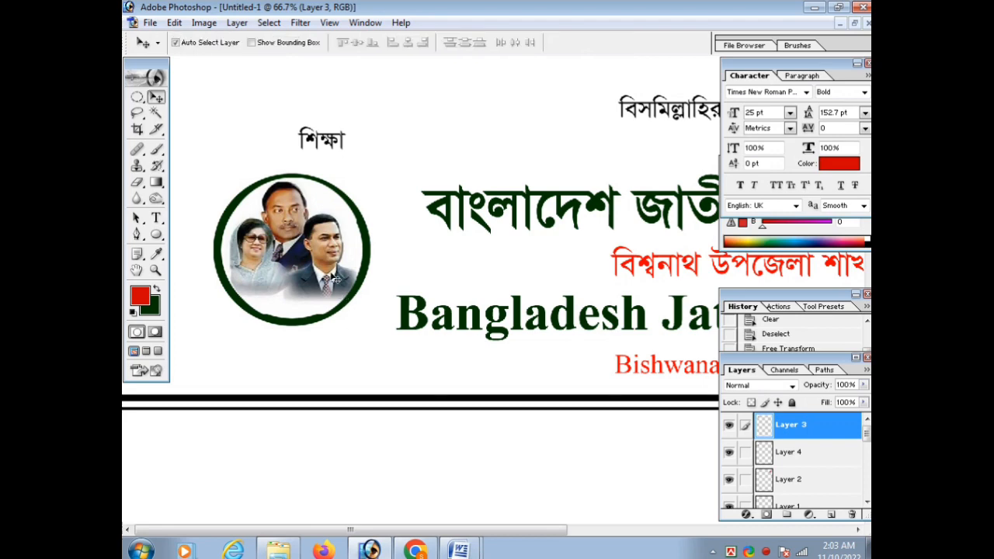
key(c)
drag(339, 268, 347, 292)
key(Return)
key(ctrl+z)
key(v)
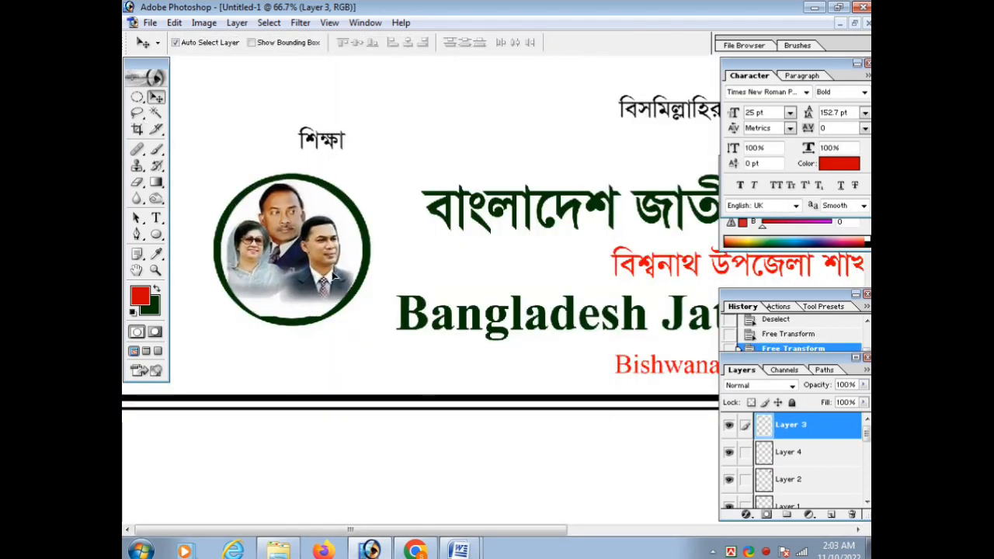
key(ctrl+t)
key(Return)
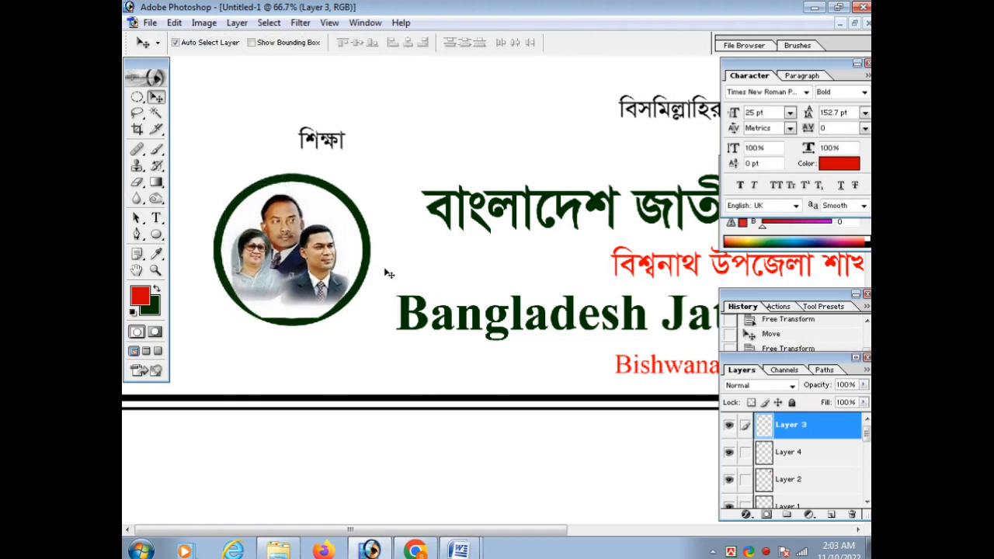
Clear the portrait layer's white edge over the lower part of the ring using elliptical selections, and deselect.
click(136, 97)
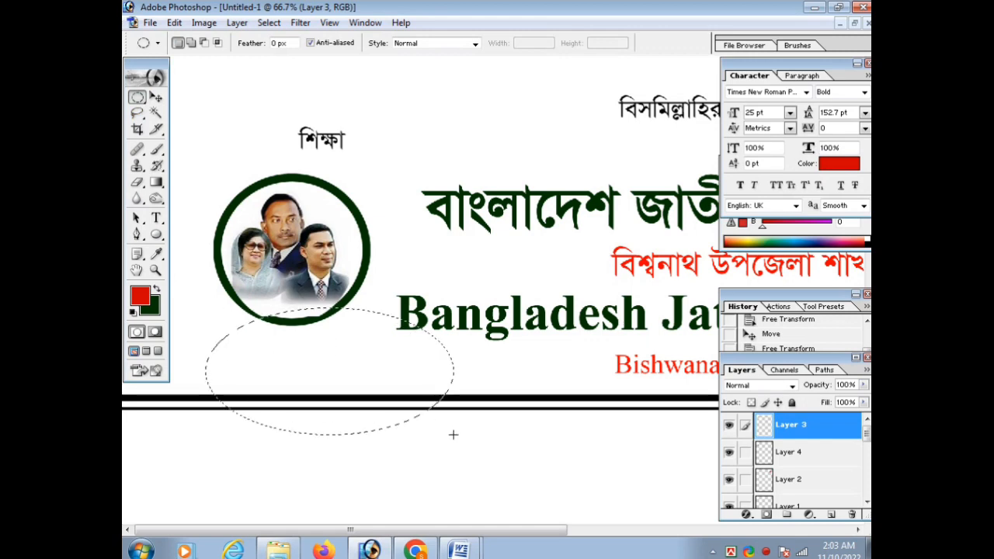
key(Delete)
click(304, 384)
drag(292, 390, 292, 390)
key(Down)
key(Down)
key(Down)
key(Down)
key(Down)
key(Down)
key(Down)
key(Down)
key(Down)
key(Down)
key(Down)
key(Down)
key(Down)
key(Down)
key(Down)
key(Down)
key(Down)
key(Down)
key(Down)
key(Down)
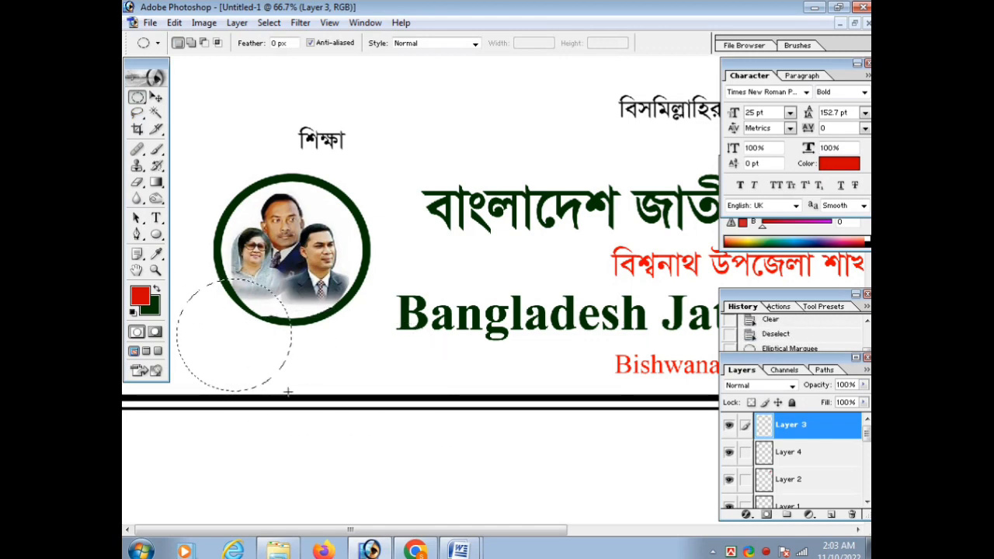
key(ctrl+d)
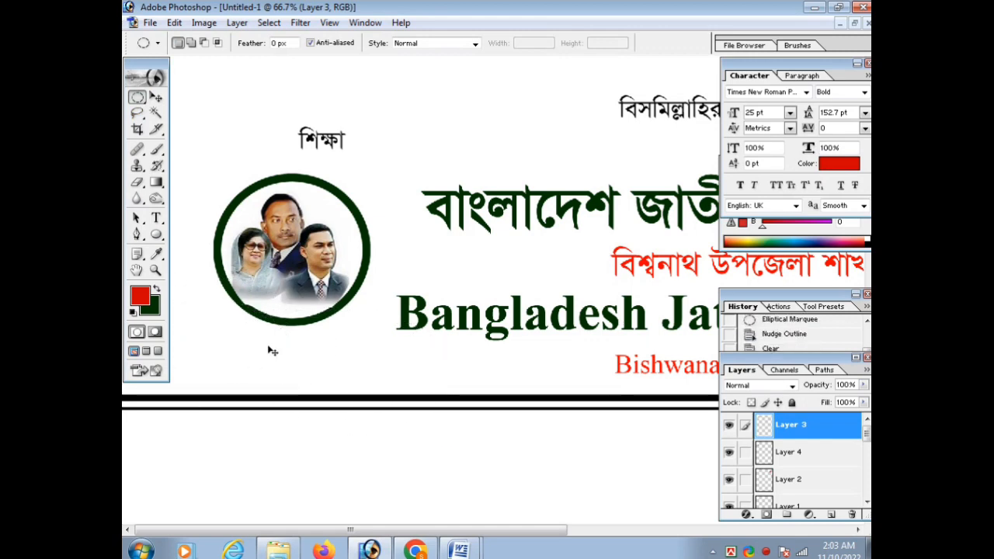
Erase the leftover white fringe over the ring's lower left edge with a 90-pixel Eraser brush.
ctrl+click(274, 323)
ctrl+click(273, 322)
drag(522, 243, 469, 305)
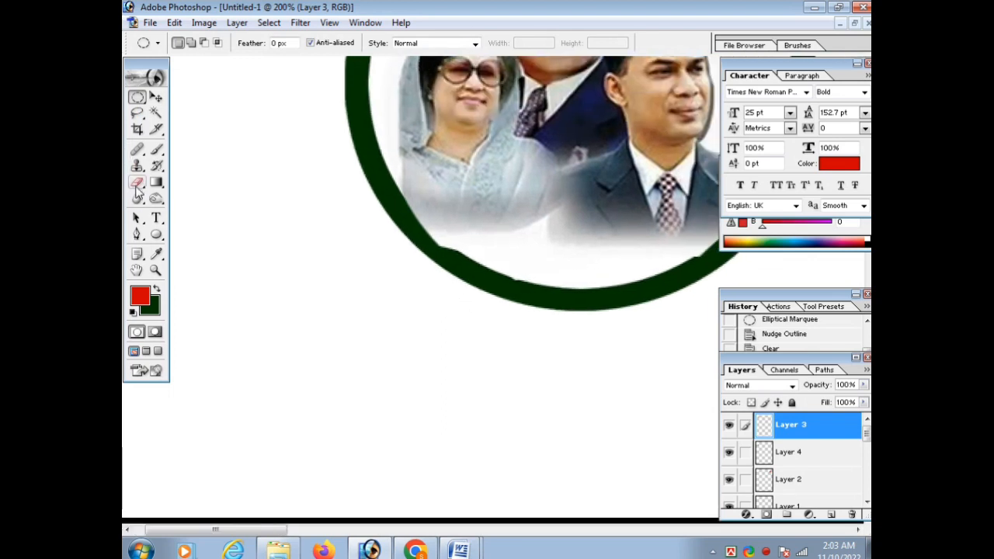
click(137, 184)
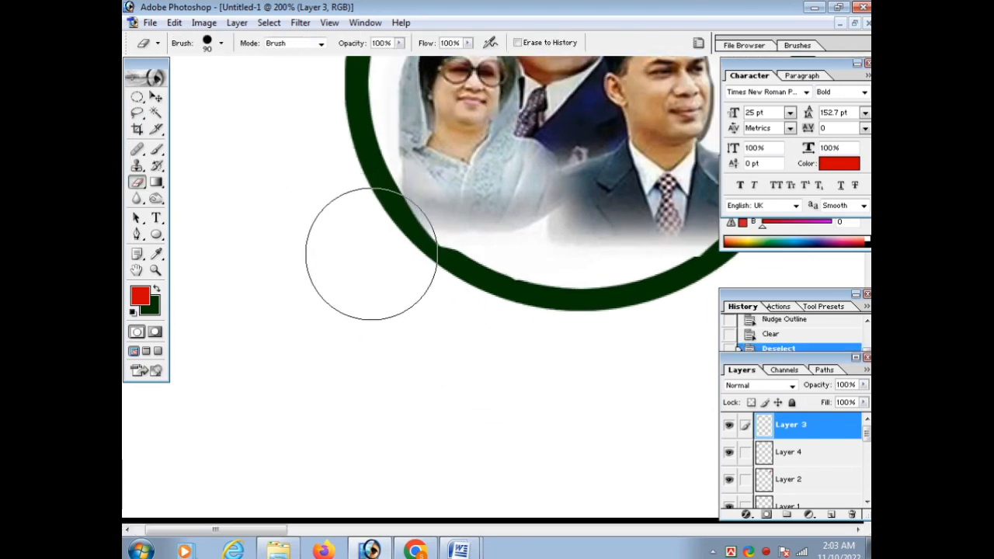
click(387, 277)
click(399, 291)
click(424, 308)
click(380, 289)
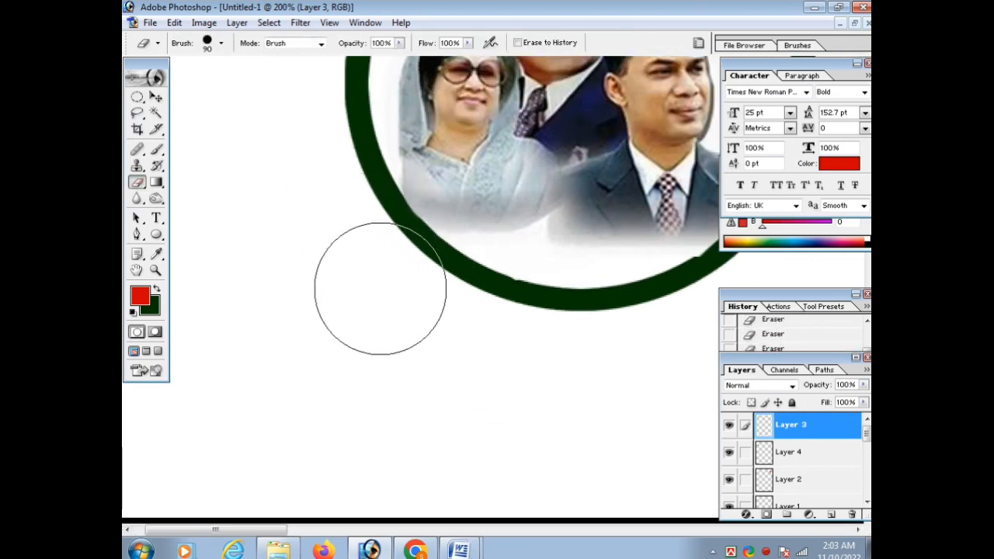
key(ctrl+minus)
key(ctrl+minus)
key(ctrl+minus)
key(ctrl+plus)
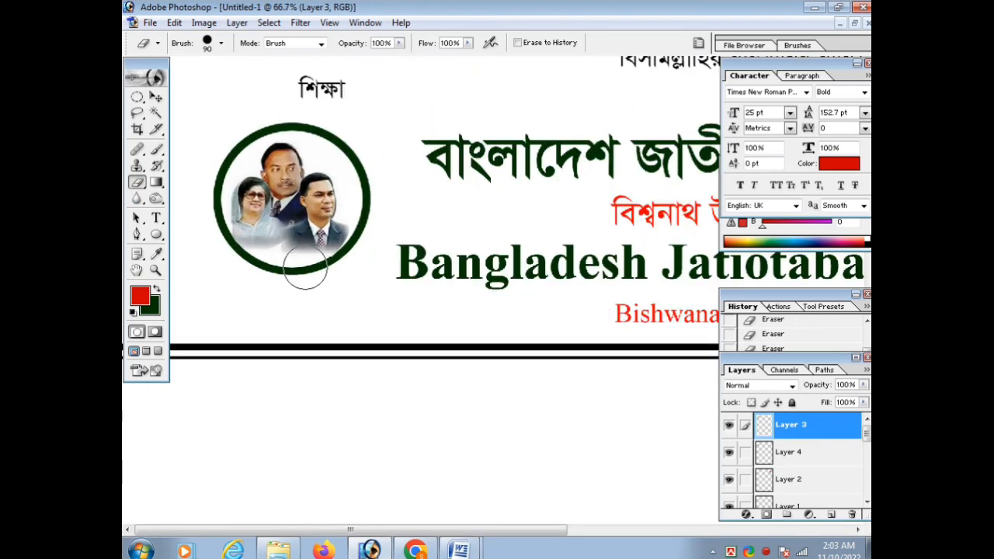
key(Tab)
key(Tab)
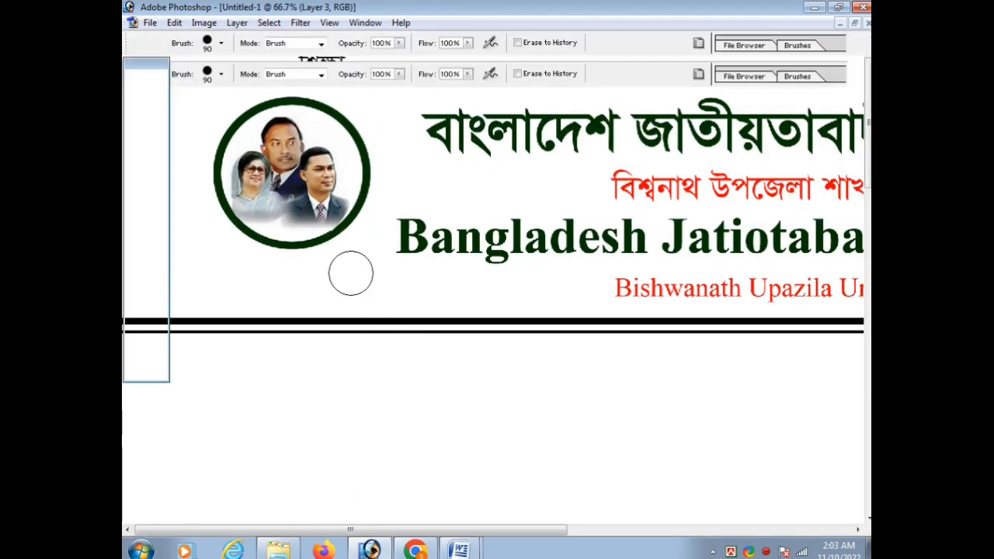
Select the area outside the ring on Layer 4 with the Magic Wand, clear it and deselect.
key(v)
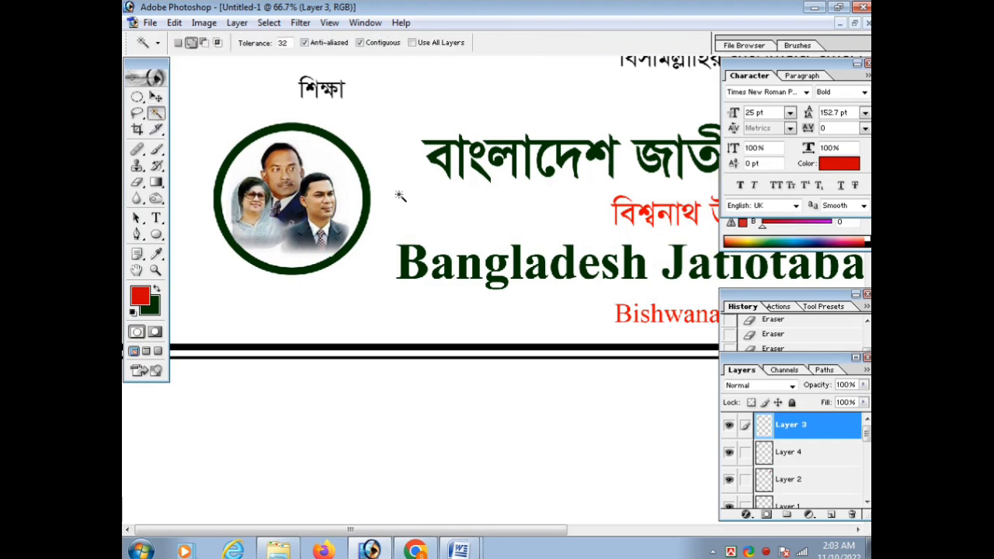
click(371, 198)
click(155, 113)
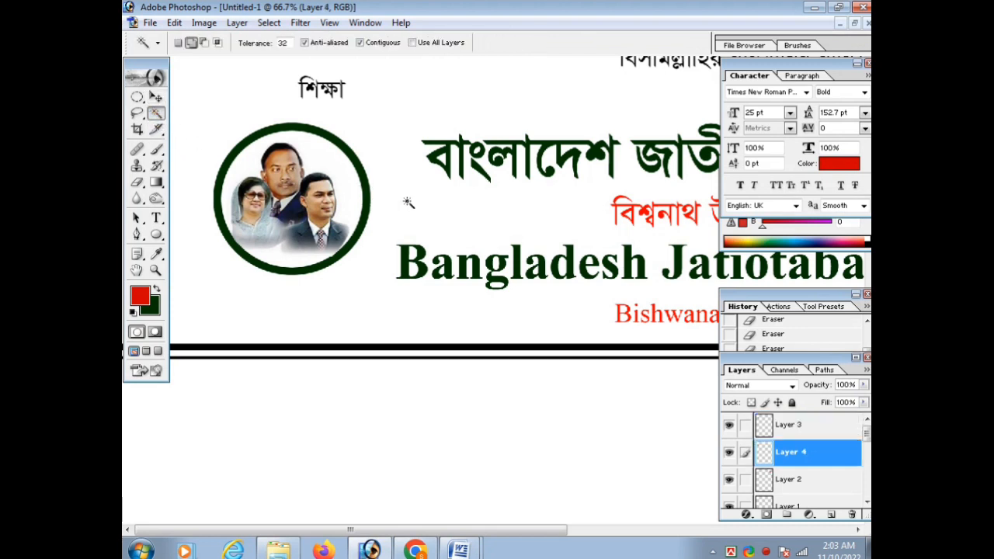
click(394, 262)
key(Delete)
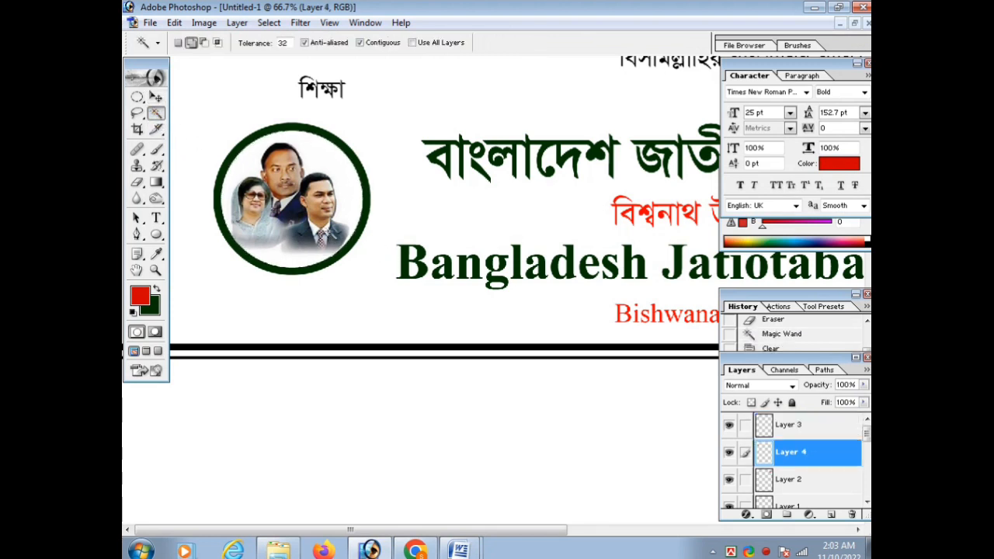
Enlarge the portraits to about 105.9% with Free Transform and send their layer behind the ring.
key(v)
click(334, 229)
key(ctrl+t)
drag(348, 265, 351, 269)
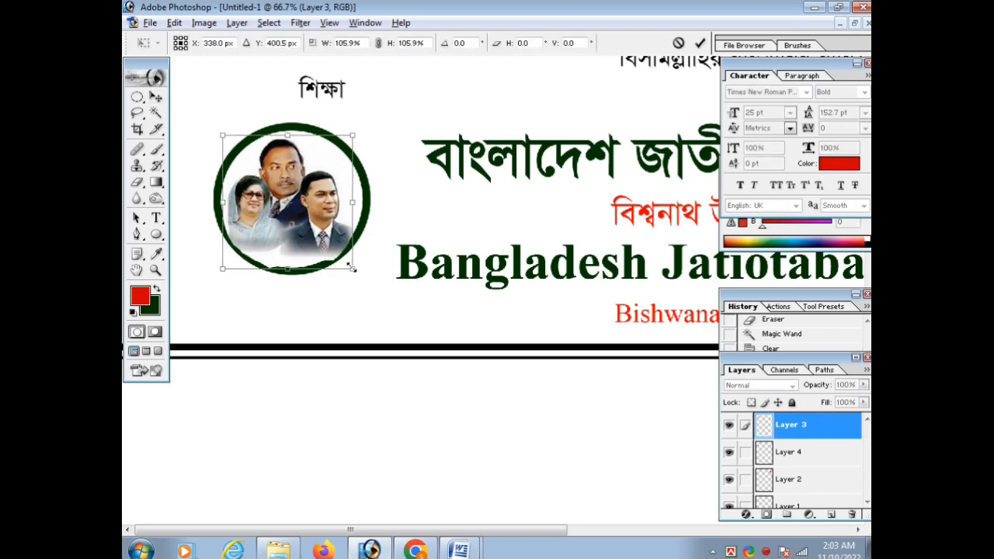
key(Return)
key(ctrl+bracketleft)
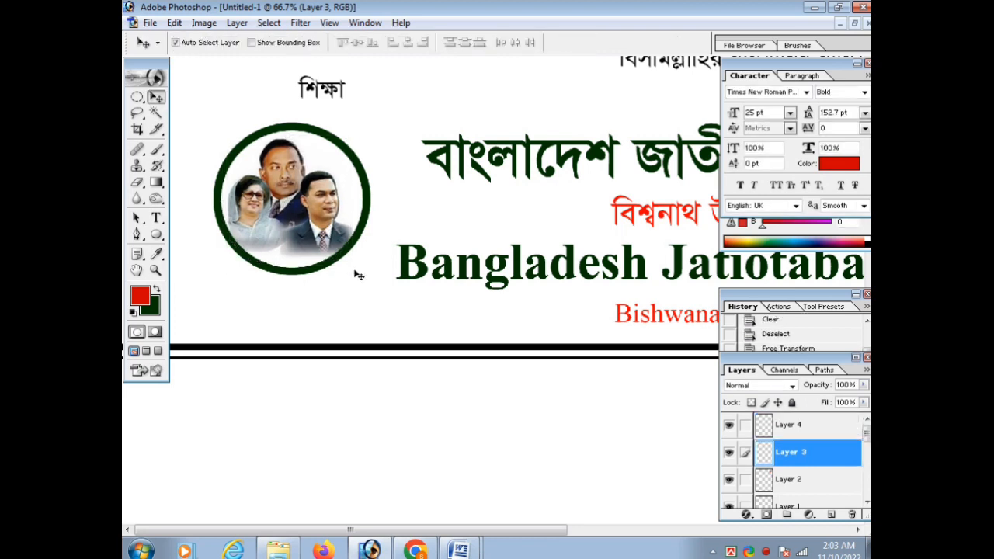
Enlarge the portraits slightly more with Free Transform so they extend to the ring's inner edge.
key(ctrl+t)
drag(353, 269, 354, 274)
key(Return)
Examine the header and the overall page layout at several zoom levels with the panels hidden.
key(ctrl+minus)
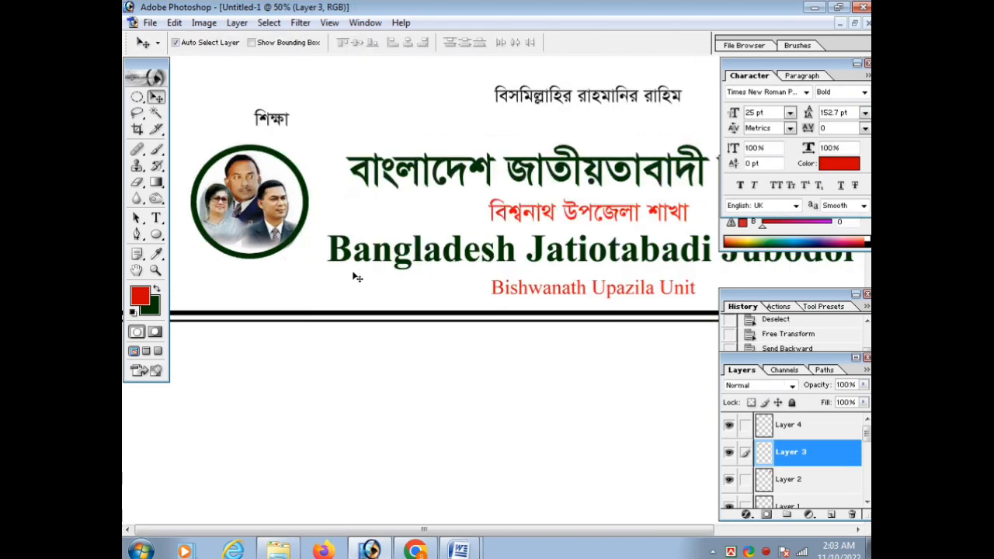
key(ctrl+minus)
key(ctrl+minus)
key(ctrl+minus)
key(Tab)
ctrl+click(384, 140)
ctrl+click(363, 141)
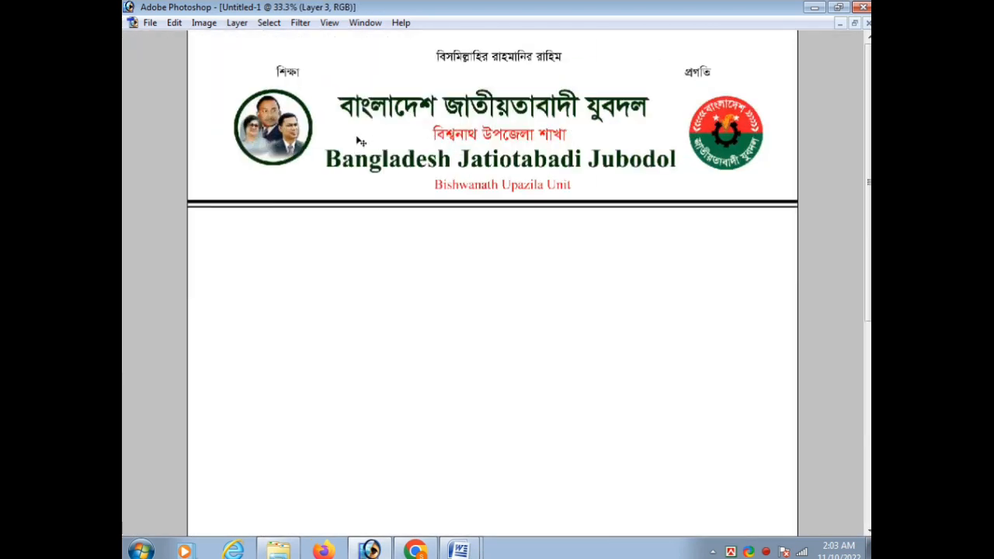
key(ctrl+minus)
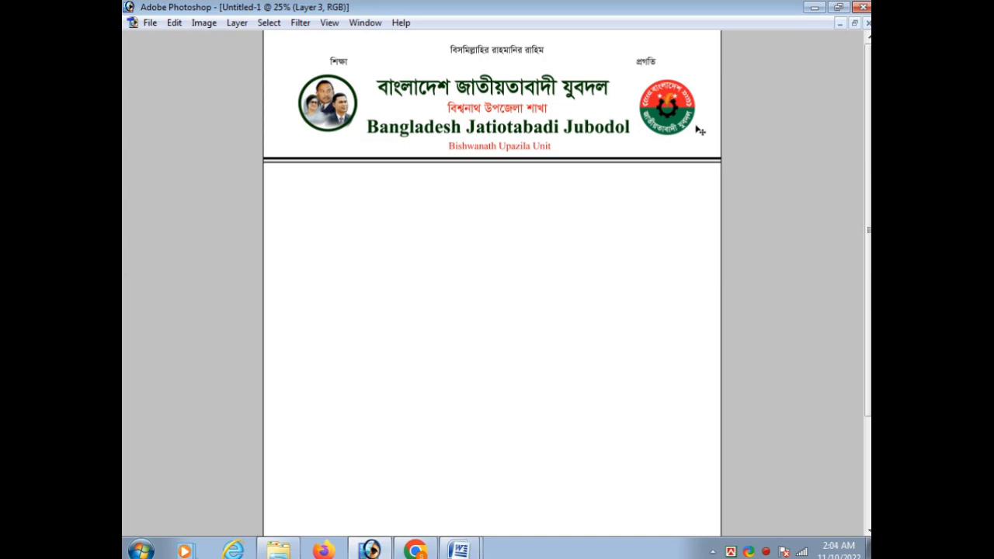
key(ctrl+minus)
key(Tab)
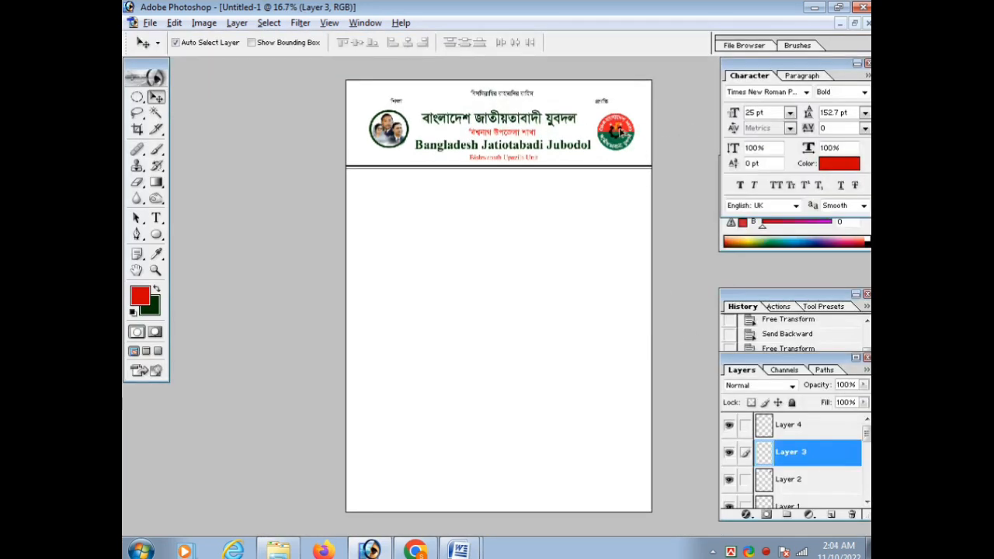
Duplicate the header logo into the body of the page and enlarge the copy with Free Transform as a large central emblem.
drag(620, 132, 576, 413)
key(ctrl+t)
key(Return)
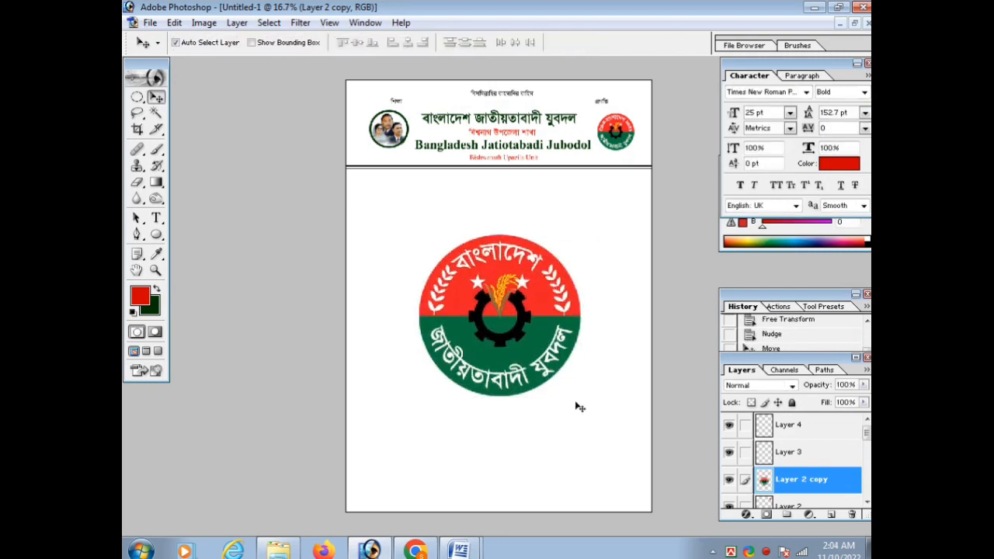
Nudge the large logo copy slightly upward to balance it in the page body.
key(Tab)
key(Tab)
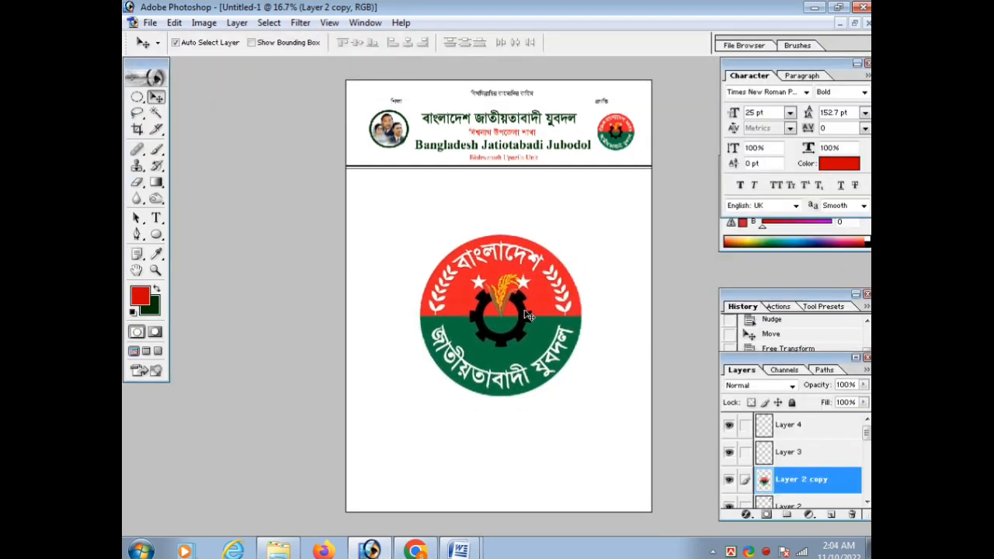
key(Up)
key(Up)
key(Up)
key(Up)
key(Up)
key(Up)
key(Up)
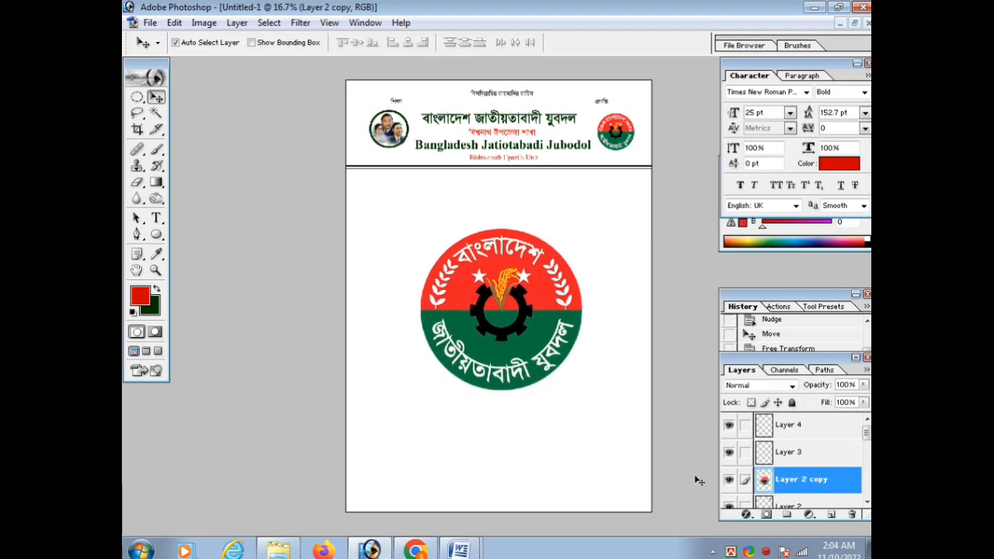
Fade the large logo copy through its blending options, with 22% opacity and 79% fill opacity.
double_click(847, 492)
drag(720, 48, 827, 108)
drag(796, 173, 740, 189)
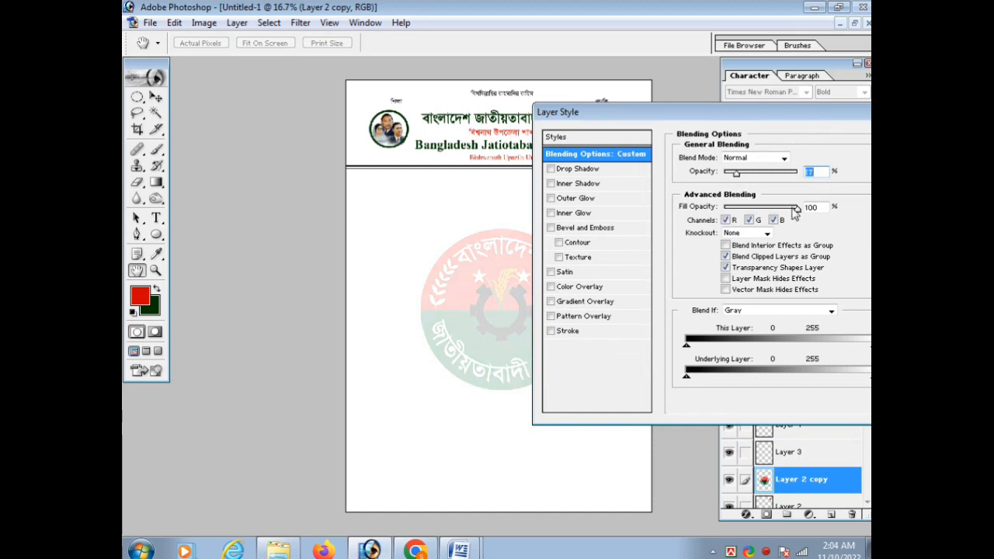
drag(793, 209, 783, 209)
drag(737, 172, 741, 176)
key(Return)
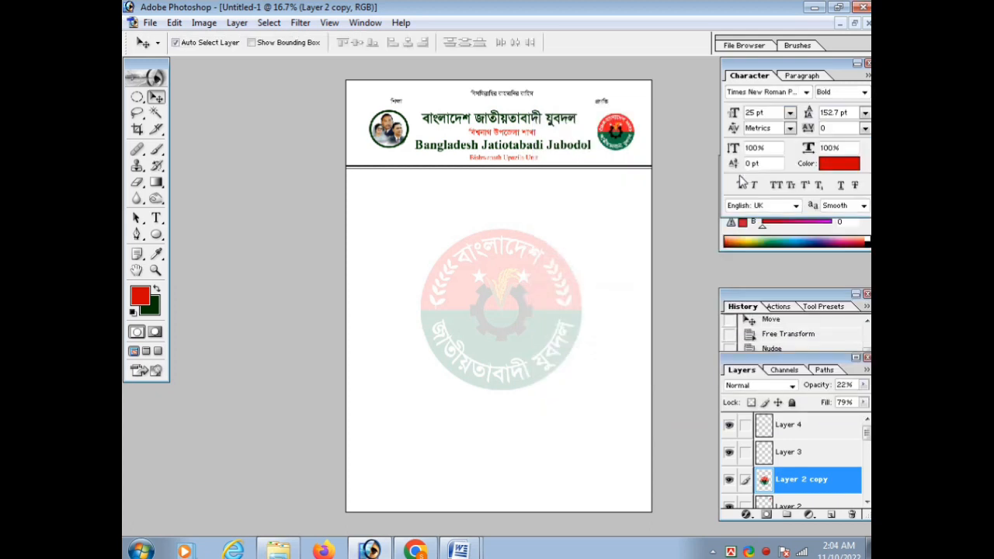
Enlarge the শিক্ষা and প্রগতি text layer to about 16.29 pt with Free Transform.
key(ctrl+plus)
key(ctrl+plus)
key(ctrl+minus)
key(ctrl+minus)
key(ctrl+plus)
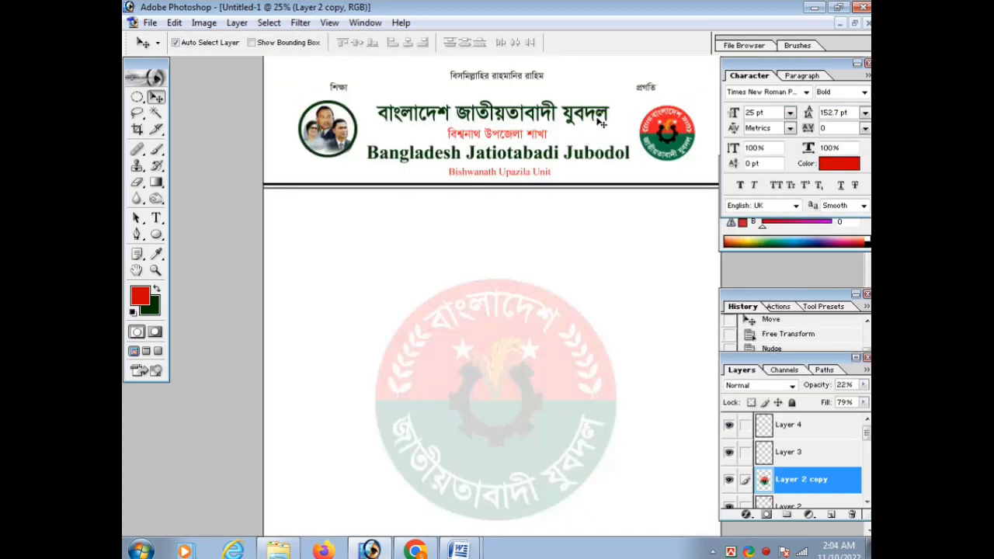
key(r)
key(t)
click(646, 90)
key(ctrl+Return)
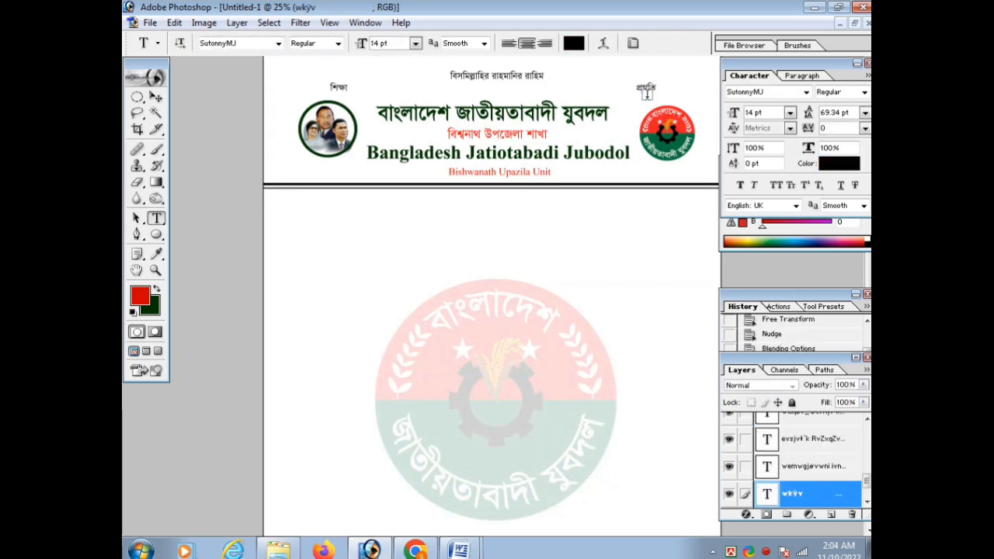
key(ctrl+minus)
key(ctrl+t)
drag(609, 108, 622, 112)
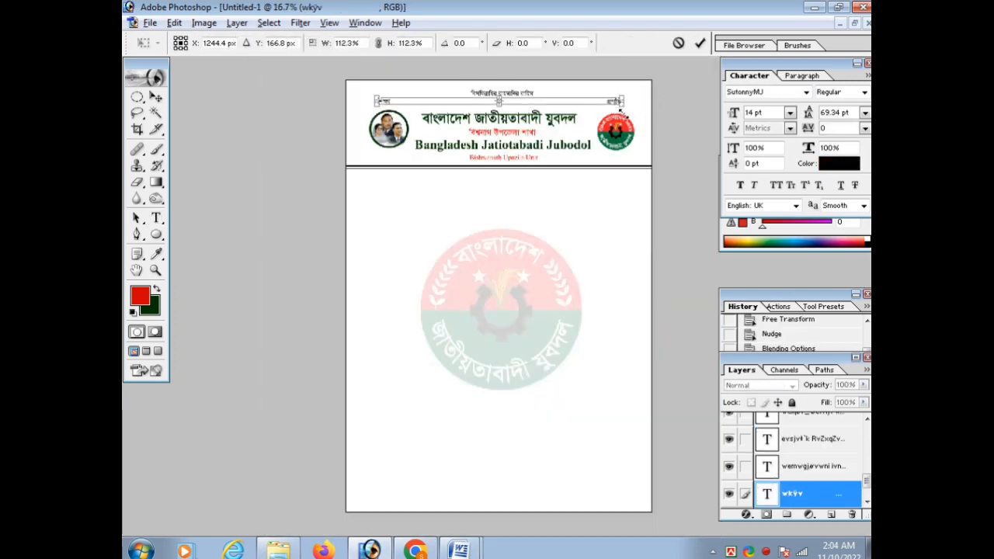
key(Return)
Nudge the enlarged শিক্ষা and প্রগতি text slightly upward, away from the portraits and logo.
key(ctrl+t)
key(Up)
key(Up)
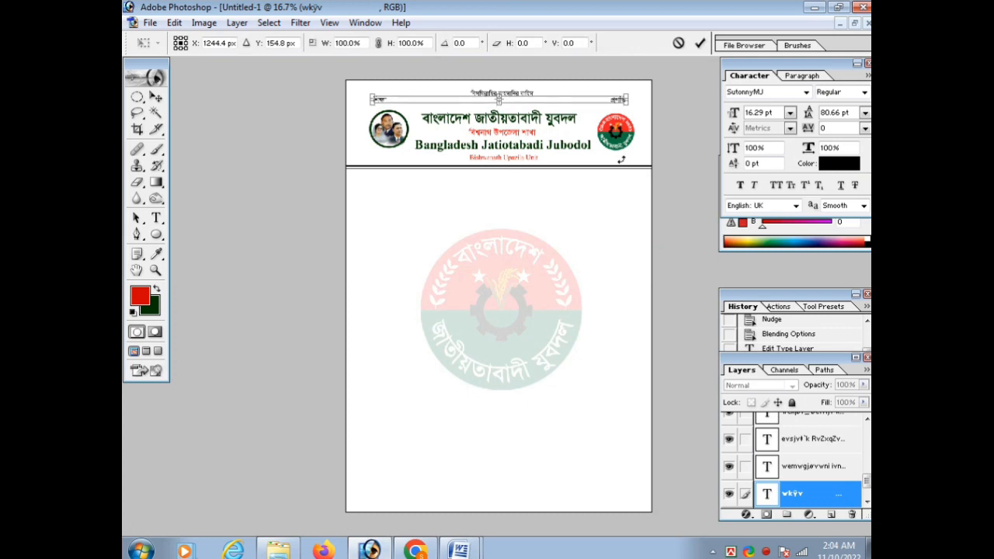
key(Return)
Scale the শিক্ষা and প্রগতি text down to about 15.21 pt and shift it so the words sit above the portraits and logo.
key(ctrl+plus)
key(ctrl+t)
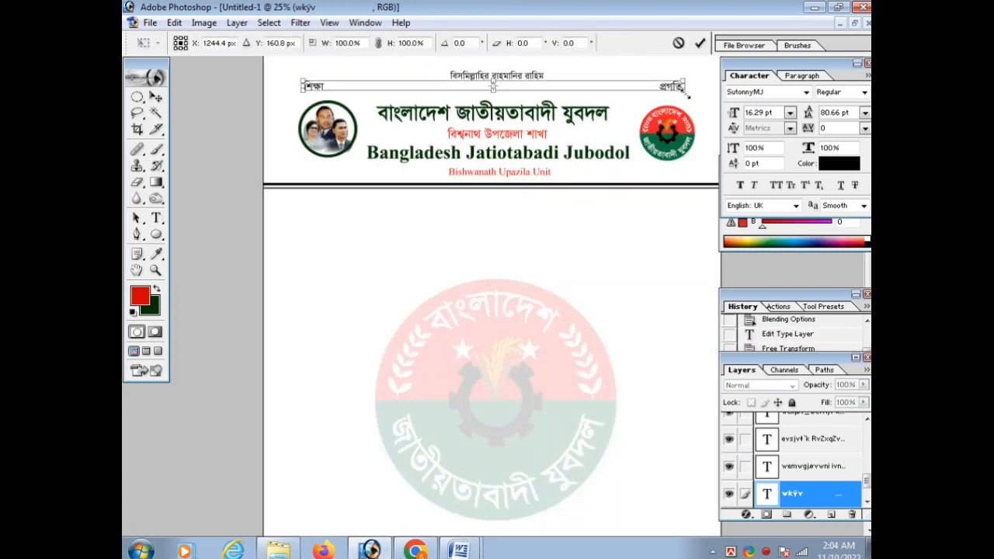
drag(686, 91, 683, 92)
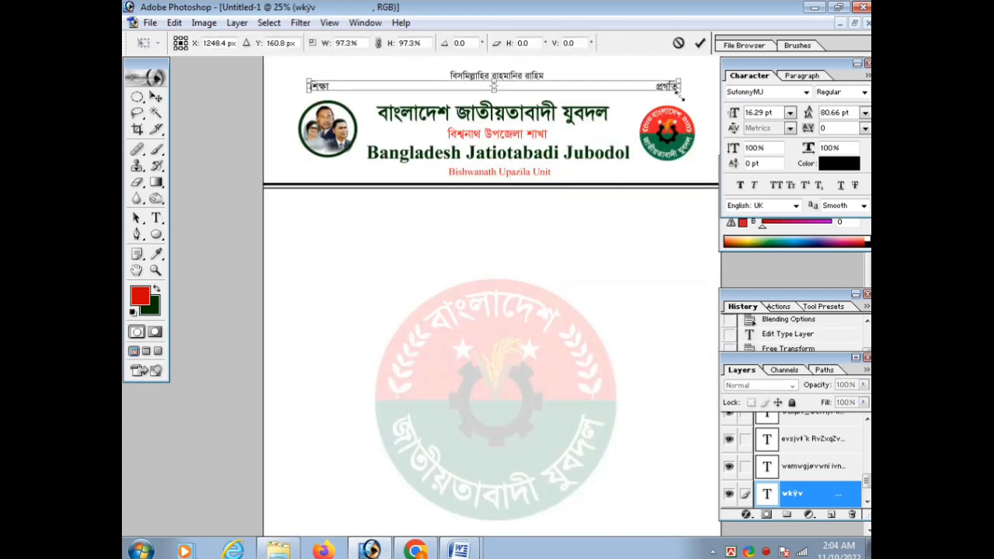
key(Right)
key(Right)
key(Right)
key(Right)
key(Right)
key(Right)
key(Right)
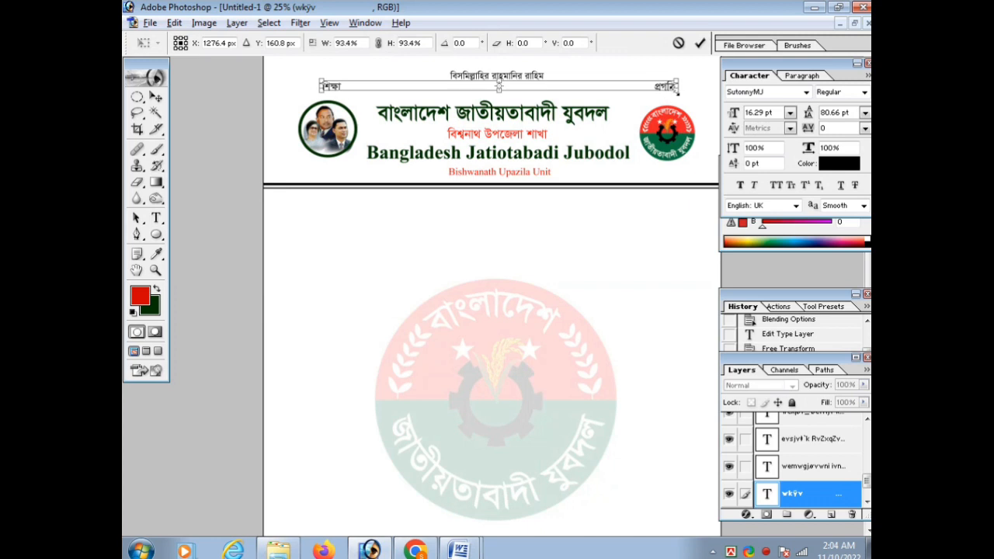
key(Left)
key(Left)
key(Down)
key(Down)
key(Return)
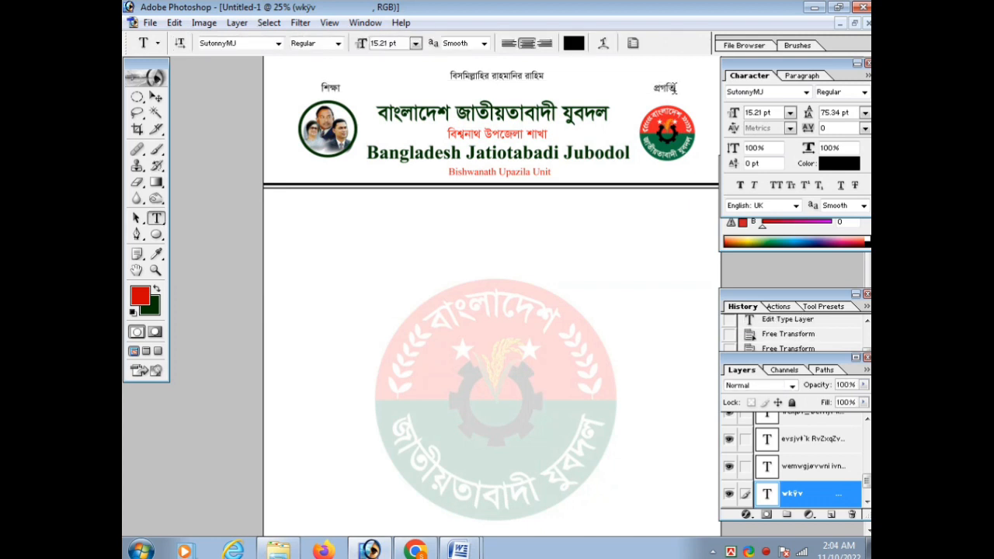
Set the বিসমিল্লাহির রাহমানির রাহিম line to 16 pt and start Free Transform on it.
click(452, 76)
key(ctrl+Return)
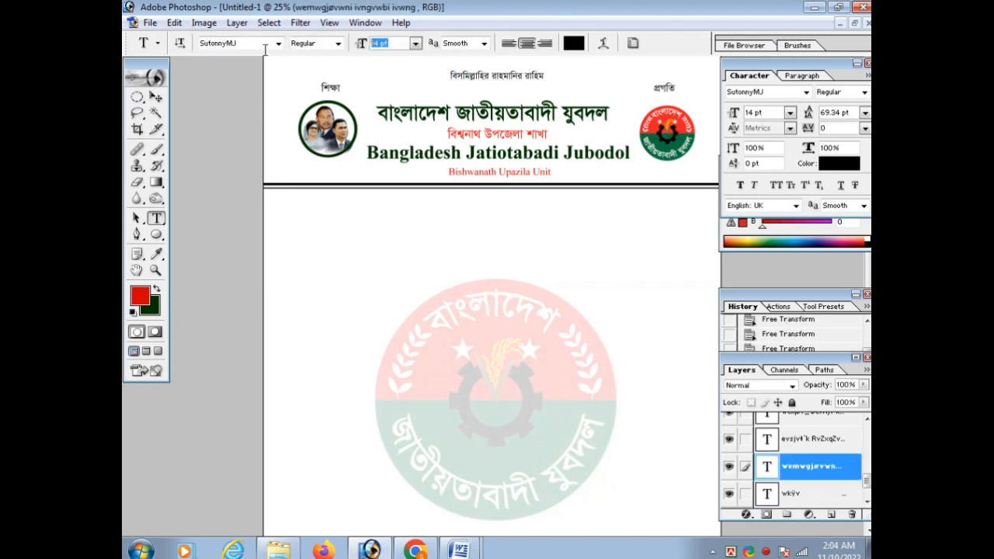
text(16)
key(Return)
key(ctrl+minus)
key(ctrl+t)
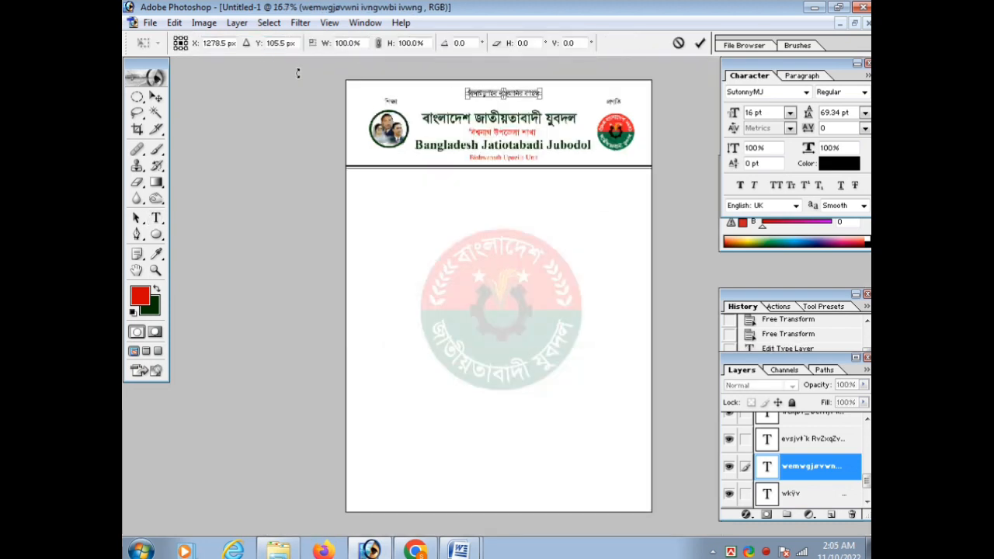